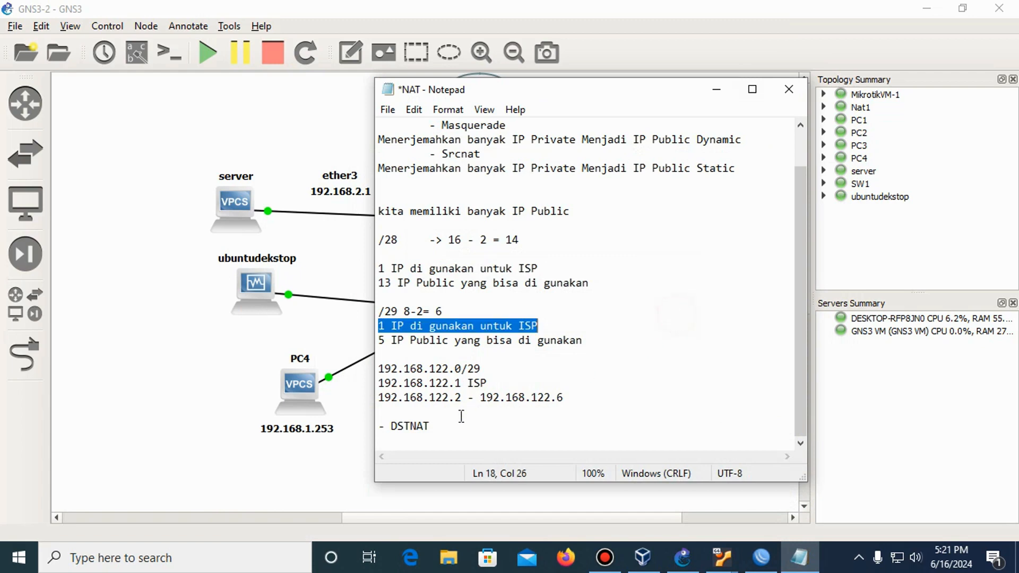
# Step: Add the heading "Chain DST-NAT" at the end of the NAT notes, about a dozen blank lines below the "- DSTNAT" entry
pyautogui.click(446, 446)
pyautogui.press('Return')
pyautogui.press('Return')
pyautogui.press('Return')
pyautogui.press('Return')
pyautogui.press('Return')
pyautogui.press('Return')
pyautogui.press('Return')
pyautogui.press('Return')
pyautogui.press('Return')
pyautogui.press('Return')
pyautogui.press('Return')
pyautogui.press('Return')
pyautogui.press('Return')
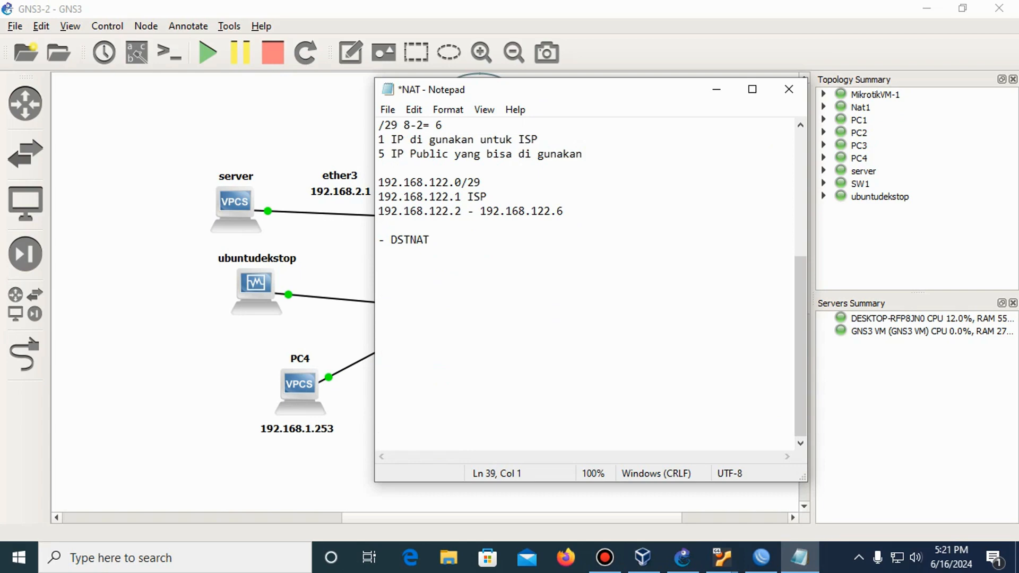
pyautogui.write('Chain')
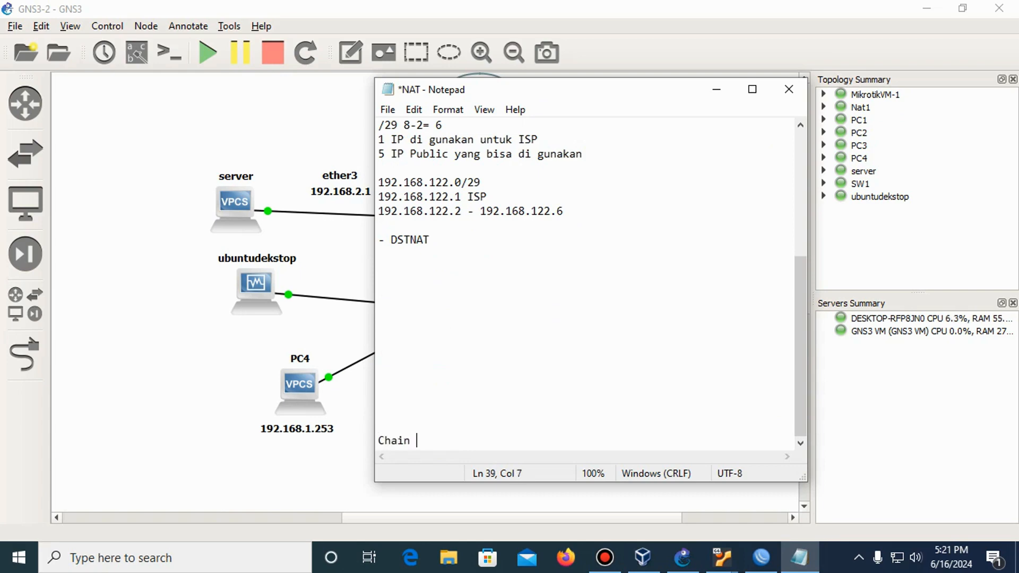
pyautogui.write(' DST-')
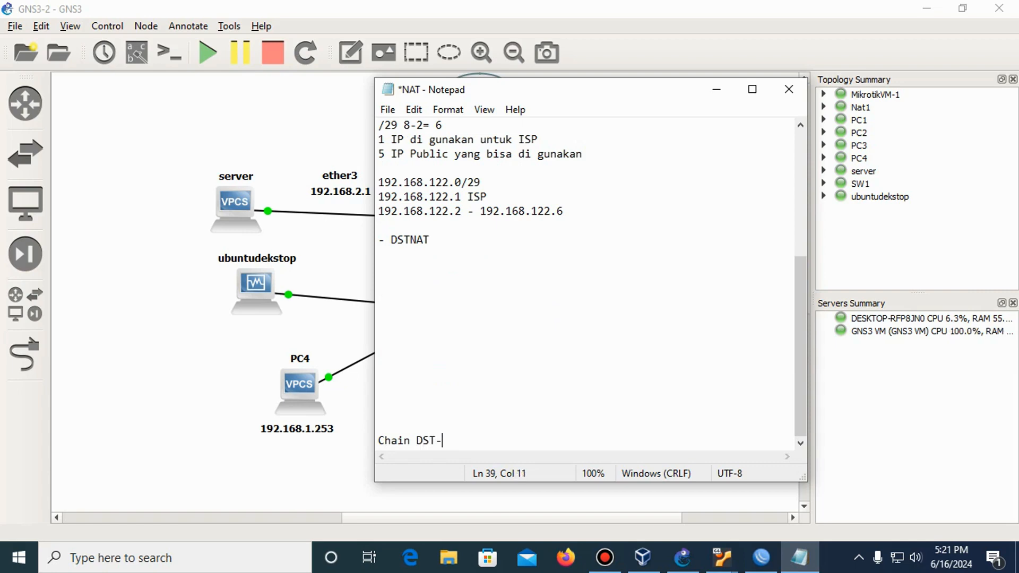
pyautogui.write('NAT')
pyautogui.press('Return')
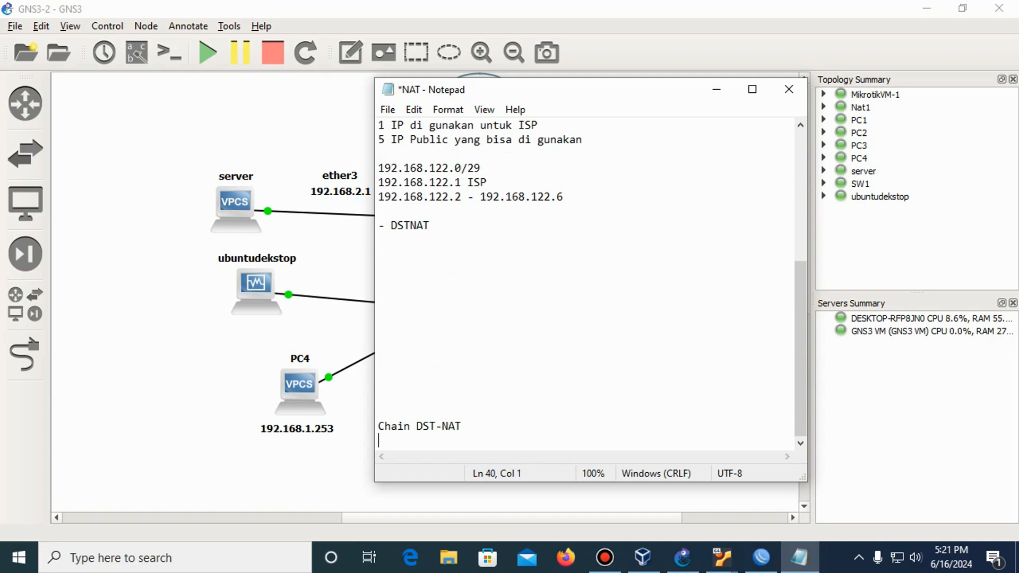
# Step: List "-Dstnat" and "-Redirect" under the Chain DST-NAT heading, leaving two blank lines between the entries
pyautogui.write('-Dstnat')
pyautogui.press('Return')
pyautogui.press('Return')
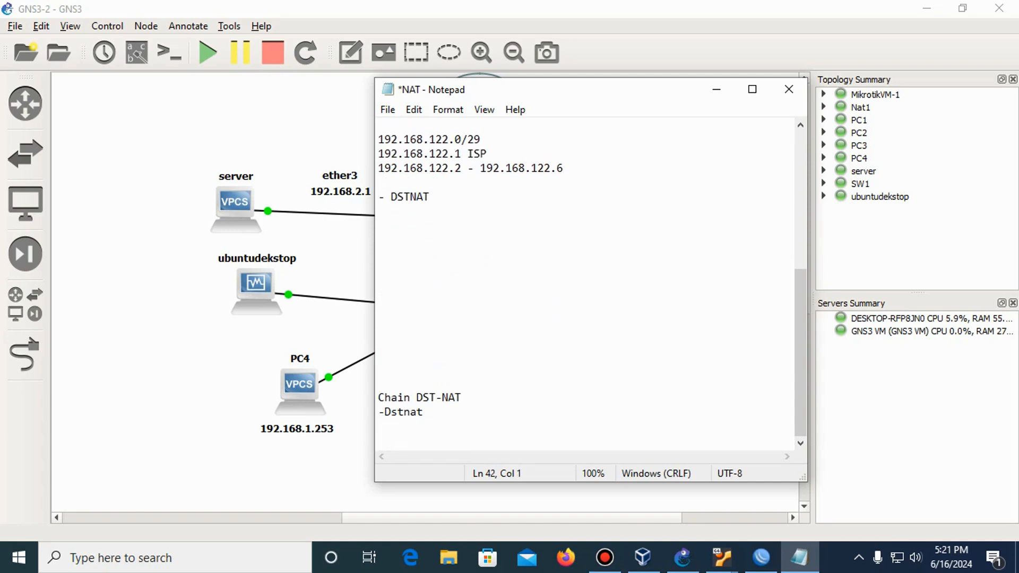
pyautogui.write('-Redirect')
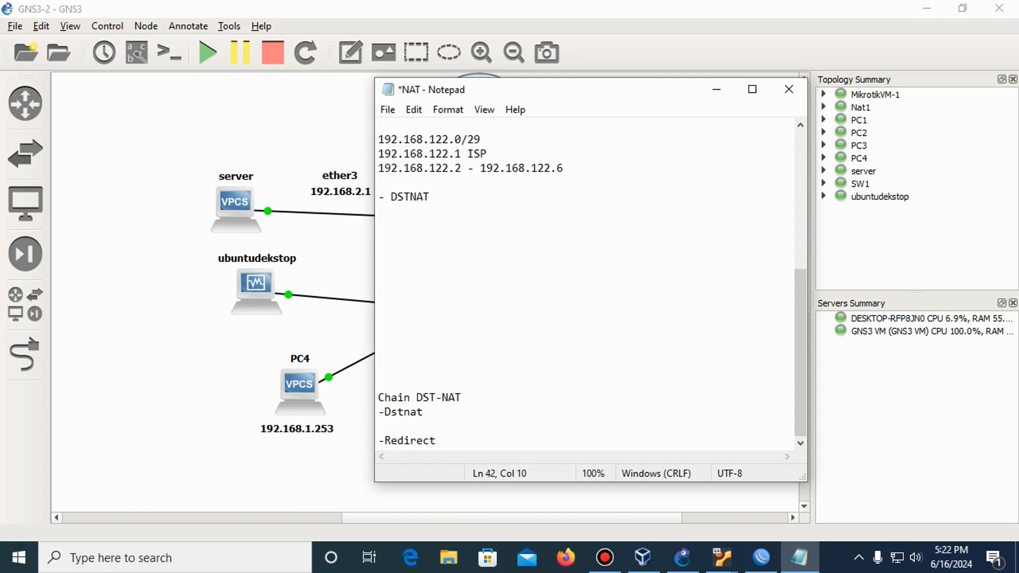
pyautogui.press('Up')
pyautogui.press('Return')
pyautogui.press('Down')
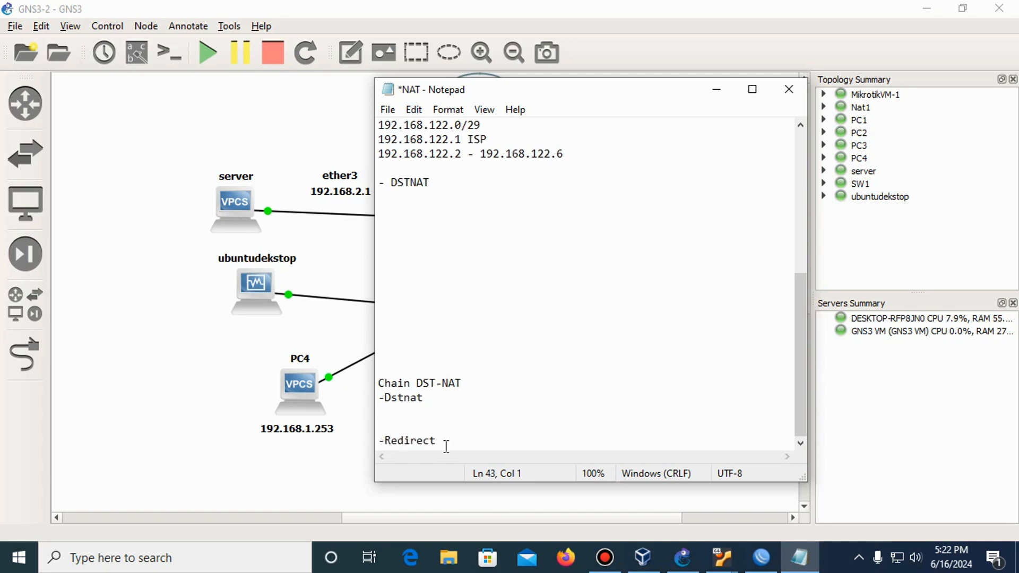
# Step: Write the indented description "kita bisa mengakses web server dengan IP Private dari Internet" under the -Dstnat entry
pyautogui.click(414, 424)
pyautogui.press('Up')
pyautogui.write('kita')
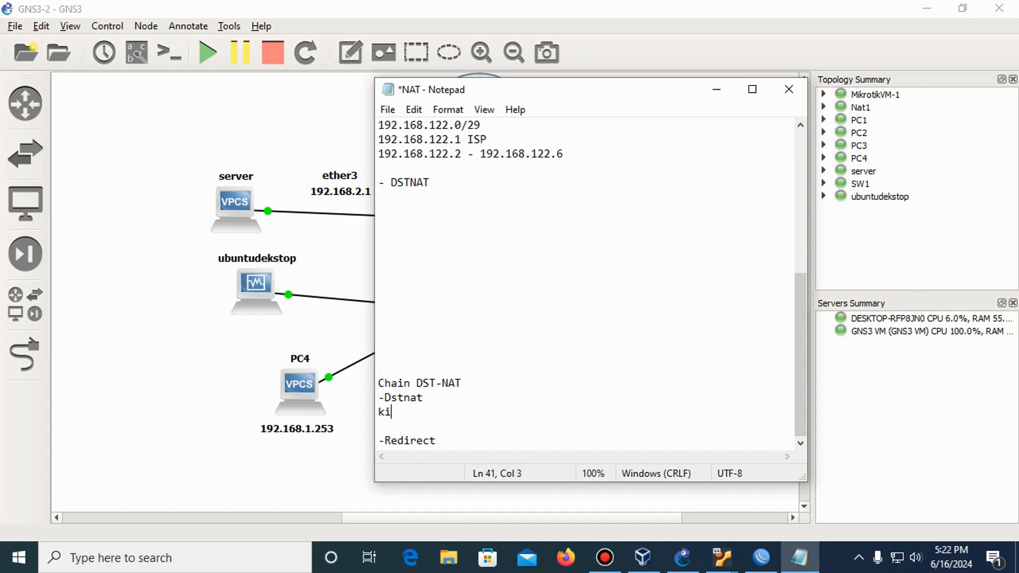
pyautogui.press('BackSpace')
pyautogui.press('BackSpace')
pyautogui.press('BackSpace')
pyautogui.press('BackSpace')
pyautogui.press('BackSpace')
pyautogui.press('Tab')
pyautogui.write('kita bisa me')
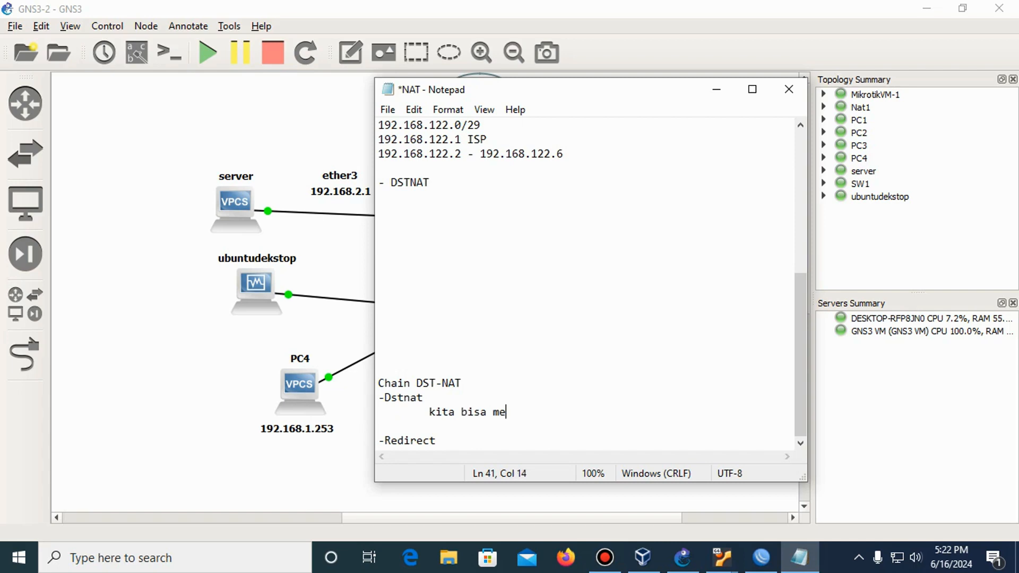
pyautogui.write('ngakses ')
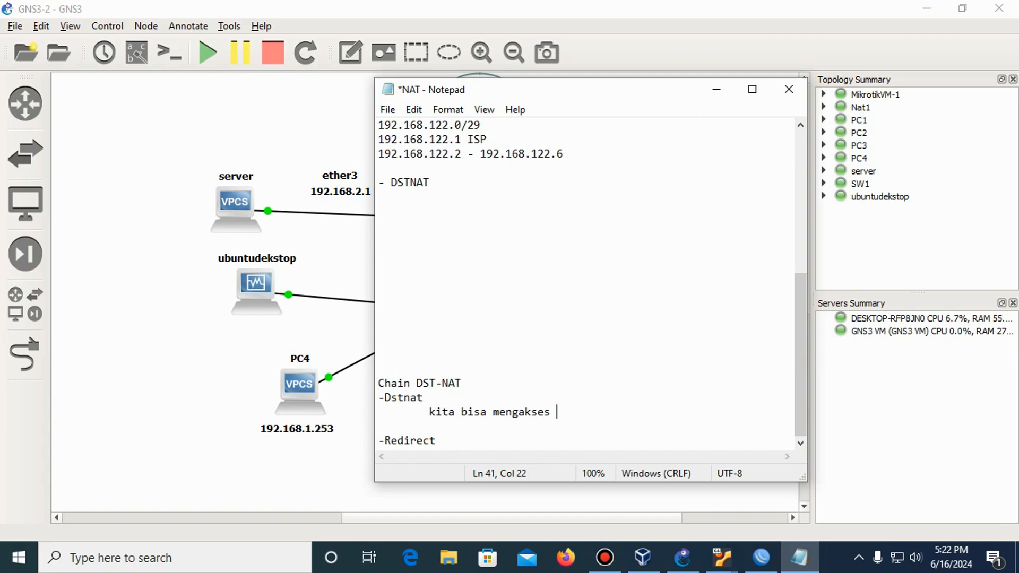
pyautogui.write('web server d')
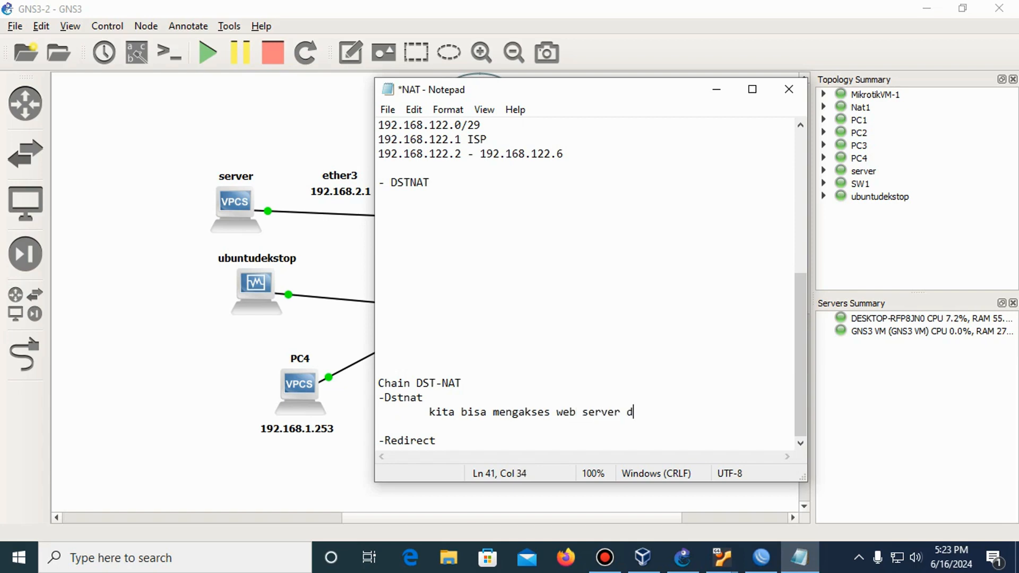
pyautogui.write('engan IP Private')
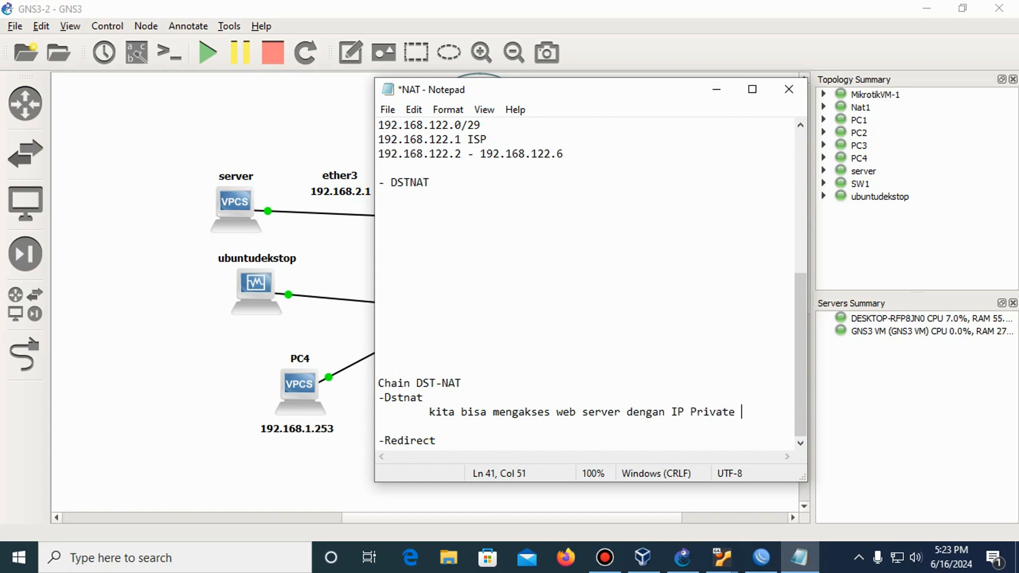
pyautogui.write(' dari Internet')
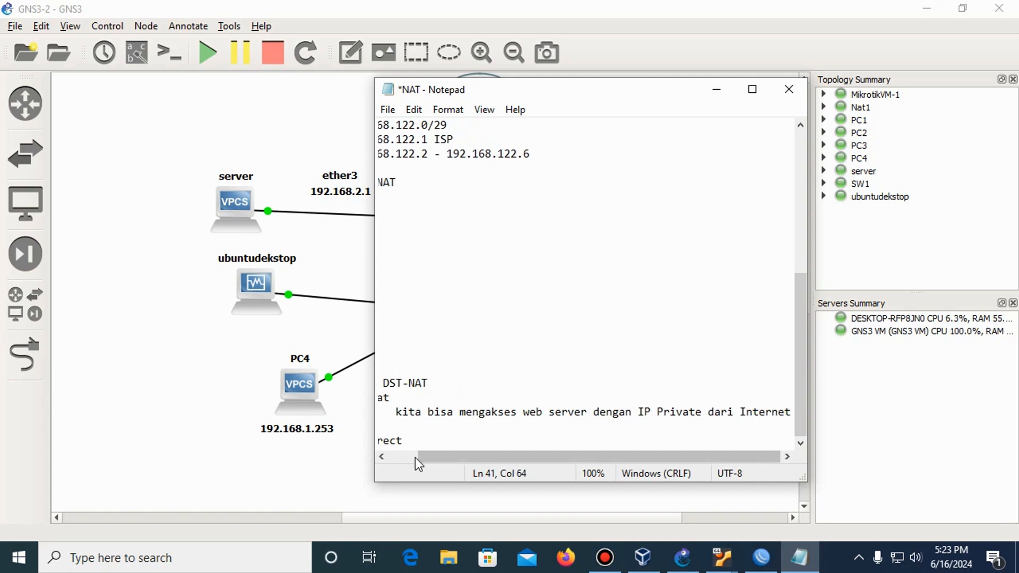
# Step: Remove the indentation before the description line under -Dstnat
pyautogui.moveTo(527, 460); pyautogui.dragTo(498, 459)
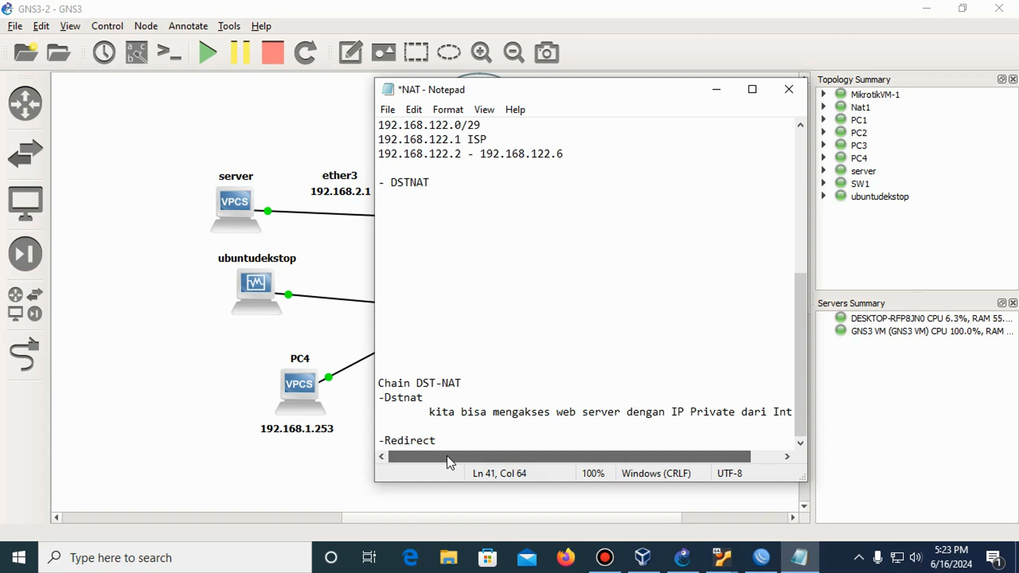
pyautogui.click(429, 417)
pyautogui.press('BackSpace')
pyautogui.scroll(1, 483, 391)
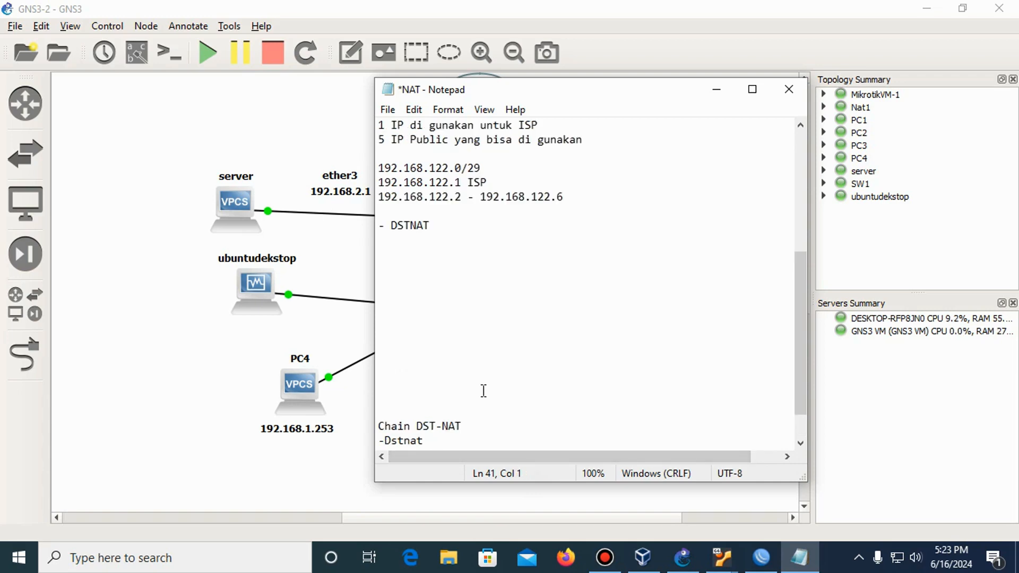
pyautogui.scroll(-1, 539, 342)
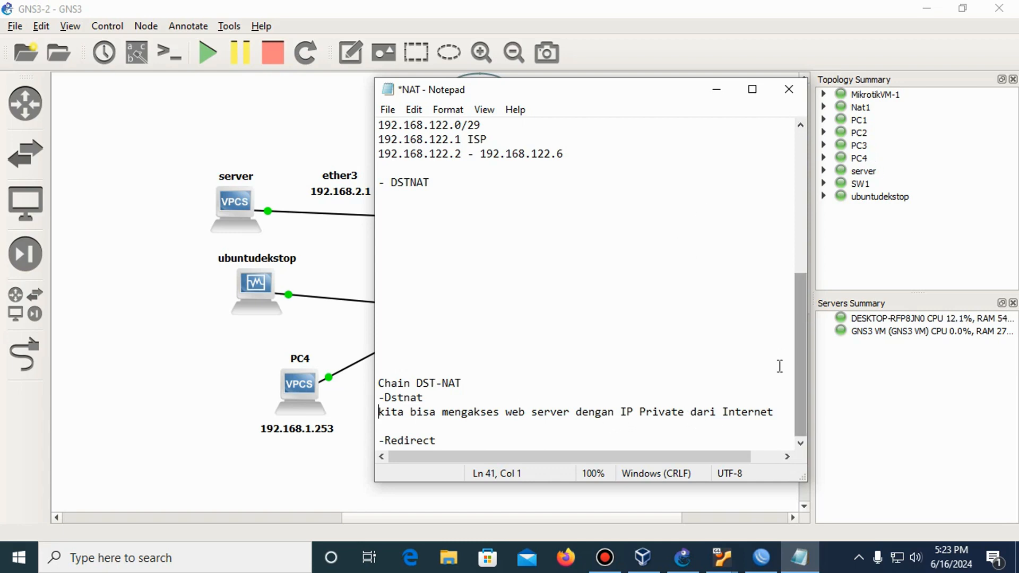
# Step: Insert five more blank lines above the Chain DST-NAT heading to separate it from the earlier notes
pyautogui.click(614, 344)
pyautogui.press('Return')
pyautogui.press('Return')
pyautogui.scroll(-1, 616, 348)
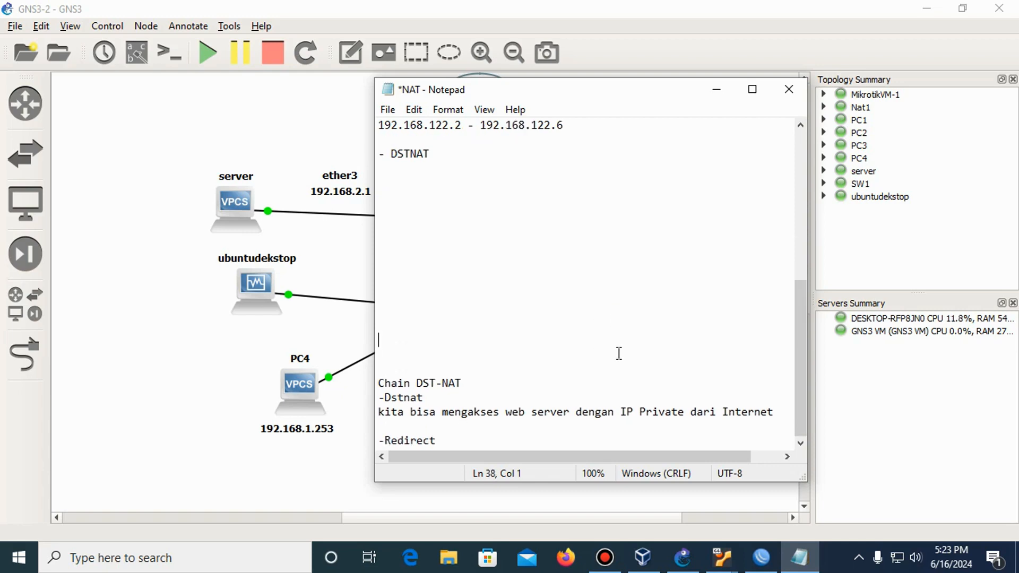
pyautogui.press('Return')
pyautogui.press('Return')
pyautogui.scroll(-2, 620, 354)
pyautogui.press('Return')
pyautogui.scroll(-1, 622, 356)
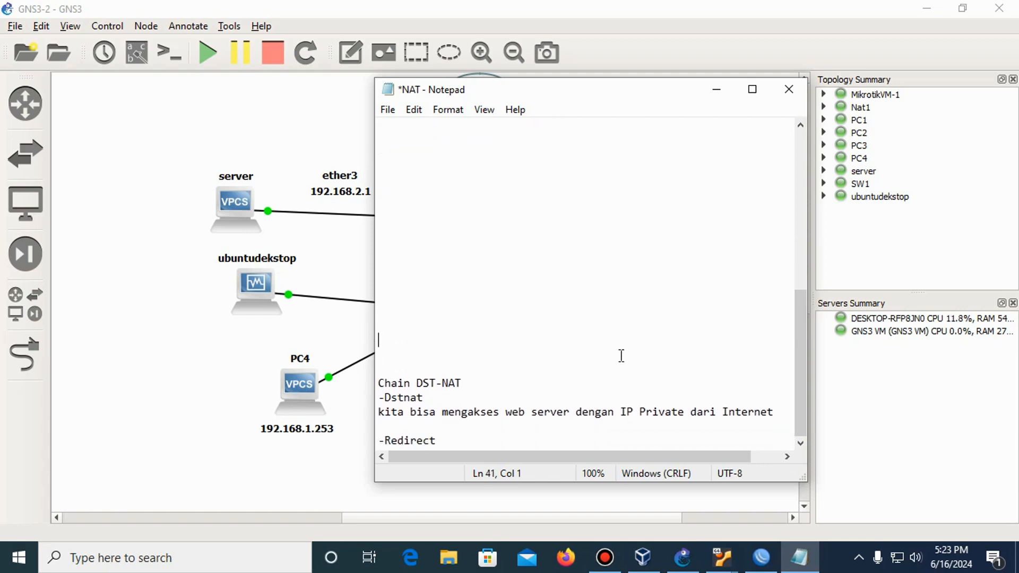
# Step: Minimize the NAT notes and view the GNS3 topology around the Internet cloud and MikroTik router
pyautogui.click(398, 383)
pyautogui.click(473, 383)
pyautogui.click(683, 426)
pyautogui.click(716, 93)
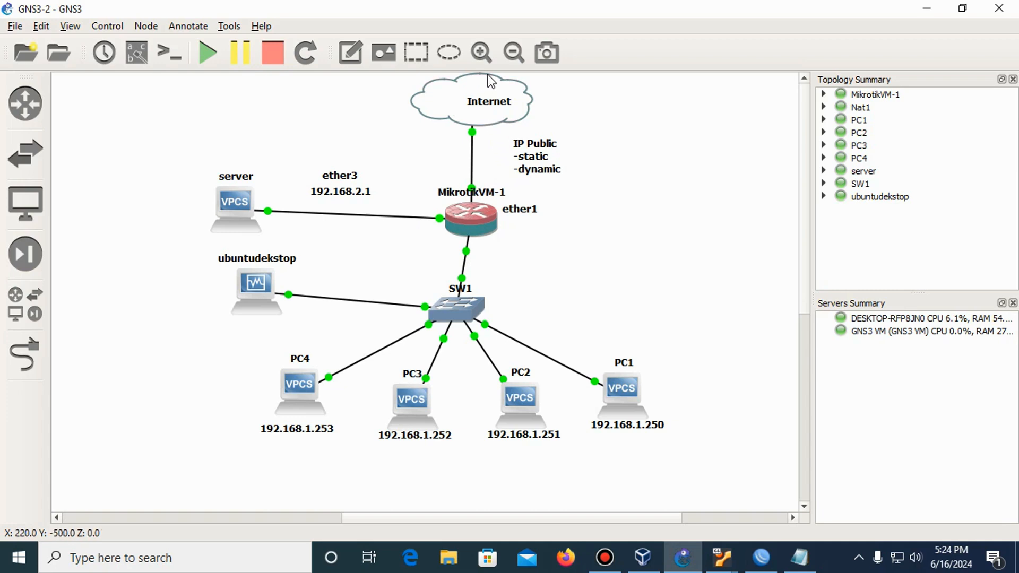
pyautogui.moveTo(479, 106)
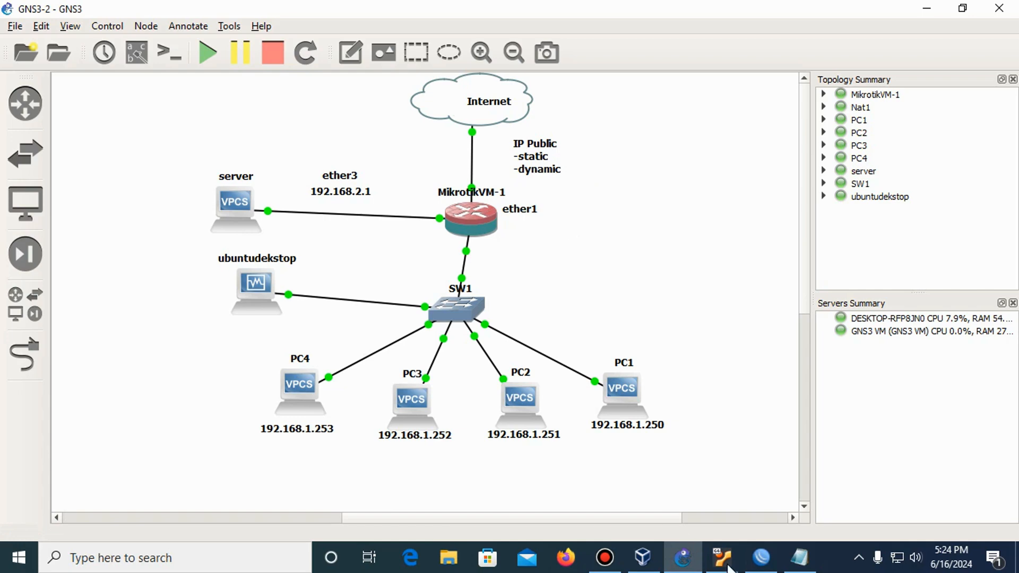
# Step: Switch to the WinBox session and open the router's IP address list
pyautogui.click(761, 557)
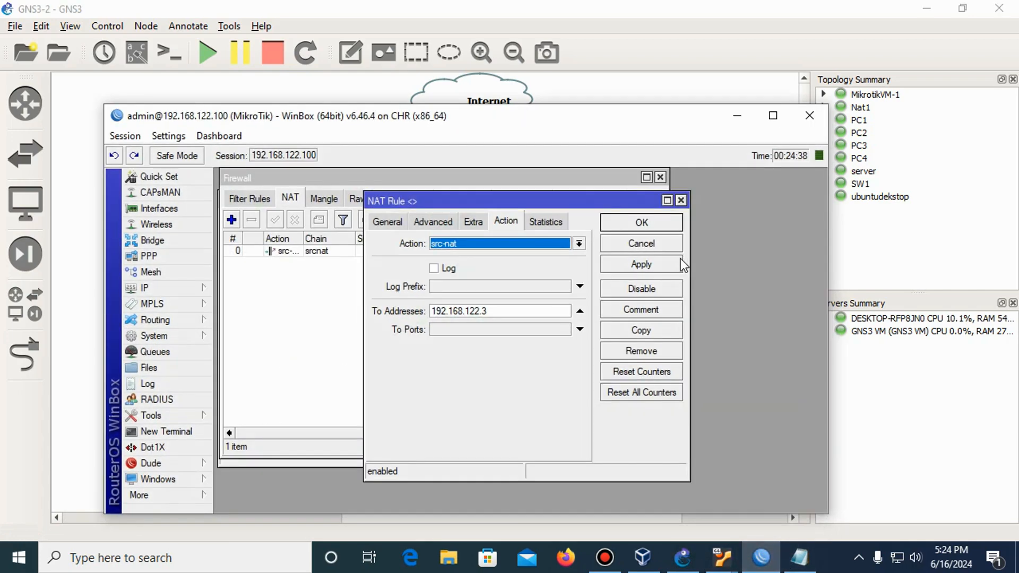
pyautogui.click(155, 289)
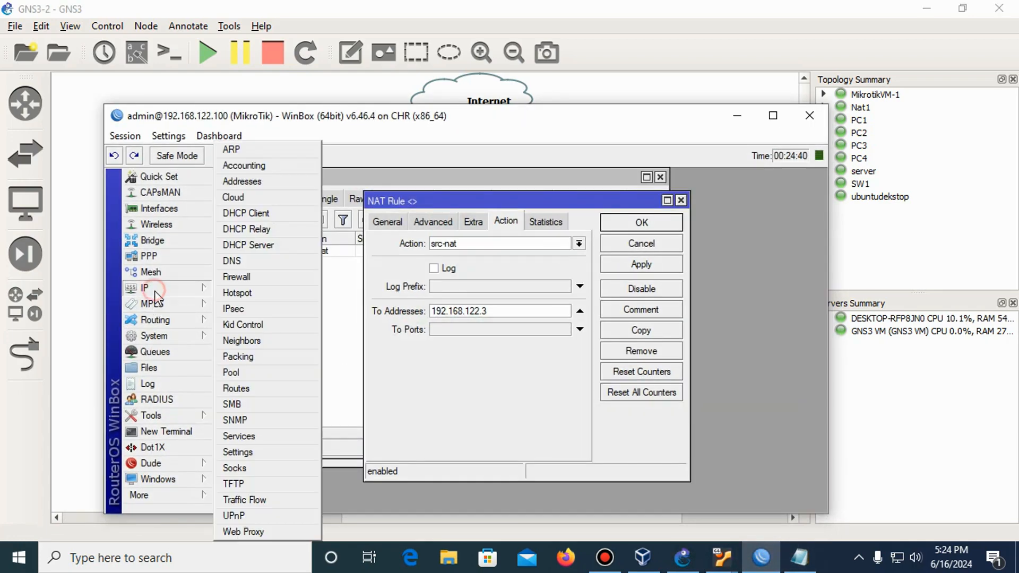
pyautogui.click(242, 181)
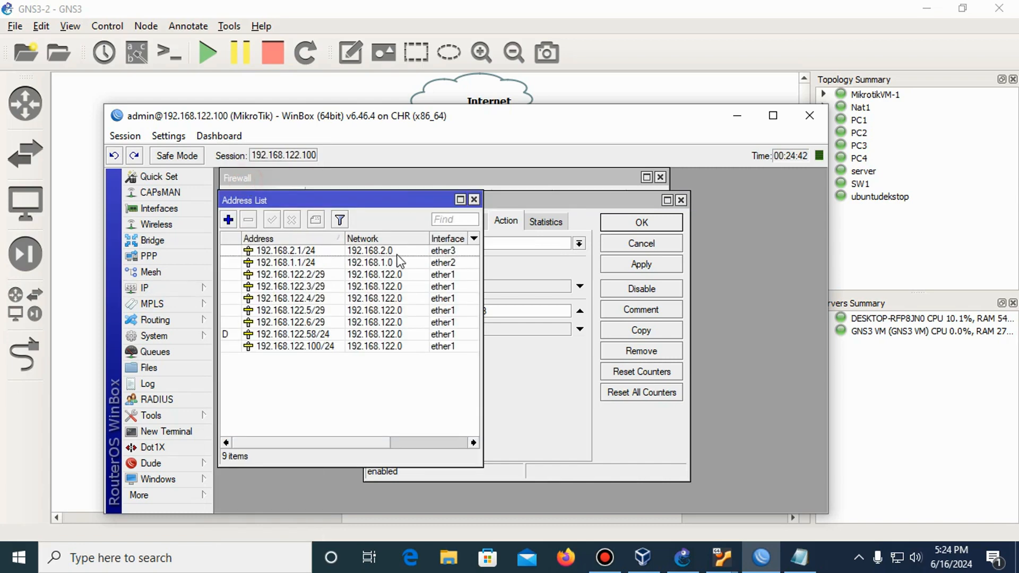
# Step: Close the NAT rule and Firewall windows and maximize the Address List to review the interface addresses
pyautogui.click(681, 201)
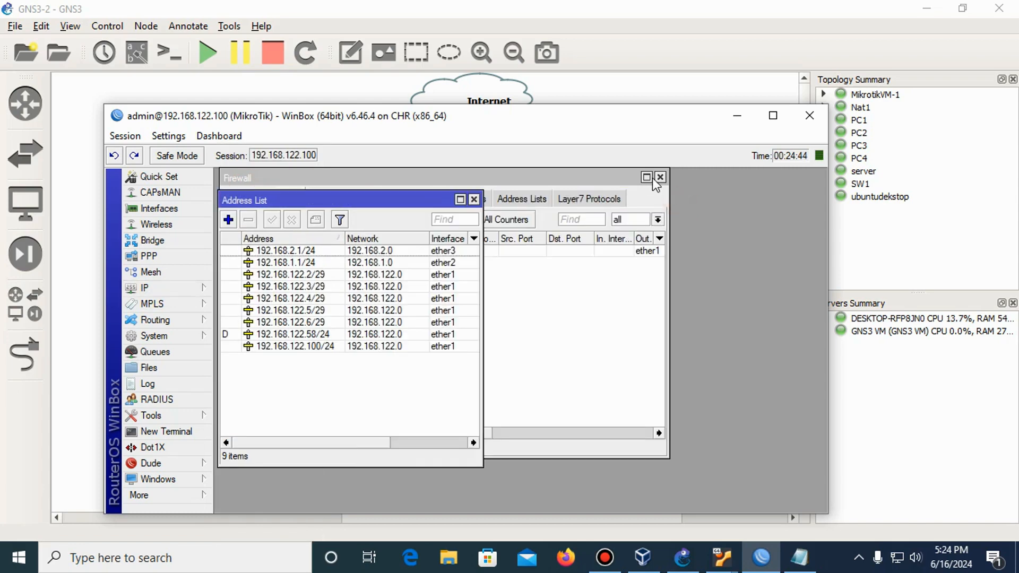
pyautogui.click(661, 177)
pyautogui.moveTo(398, 201); pyautogui.dragTo(417, 196)
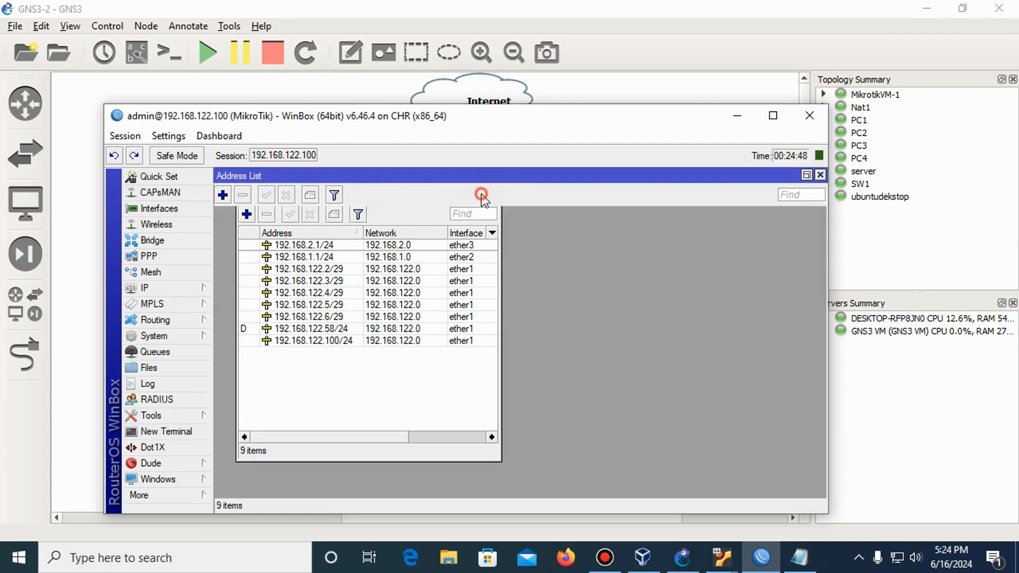
pyautogui.click(478, 194)
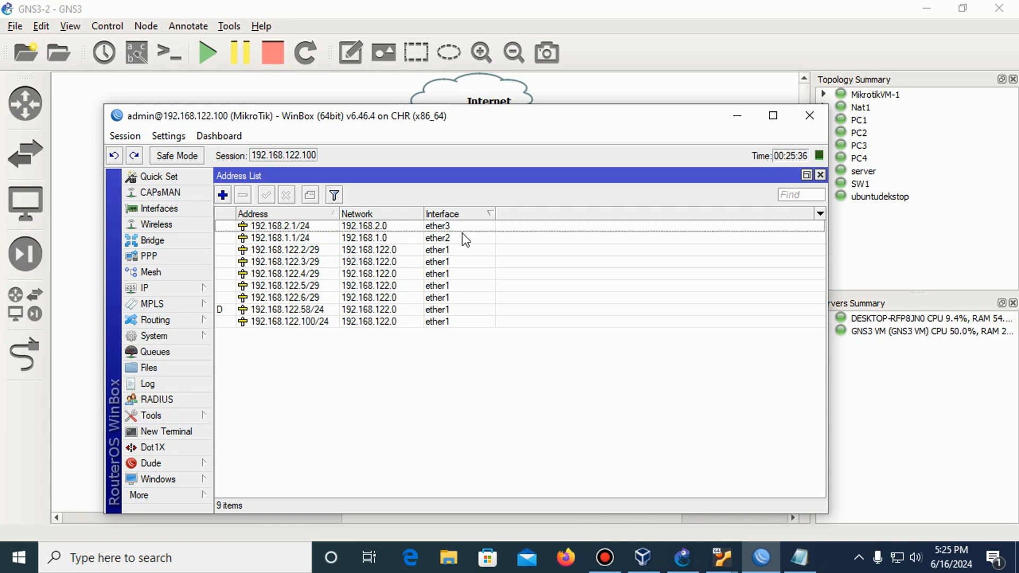
# Step: Switch back to the GNS3 topology and shift the ubuntudekstop node slightly left, beneath the server node
pyautogui.click(737, 115)
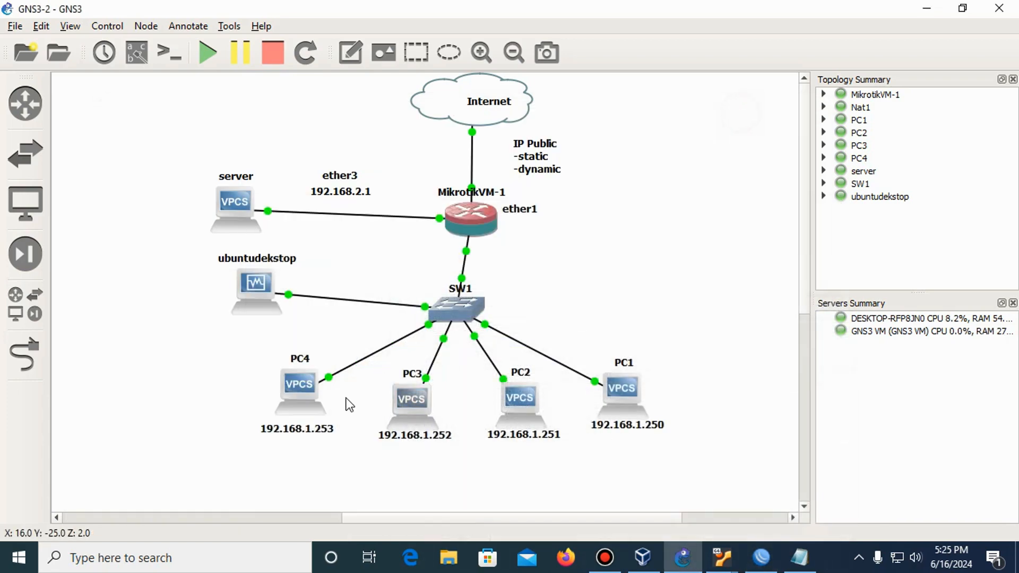
pyautogui.moveTo(249, 282)
pyautogui.mouseDown()
pyautogui.moveTo(240, 301)
pyautogui.moveTo(231, 290)
pyautogui.moveTo(242, 283)
pyautogui.mouseUp()
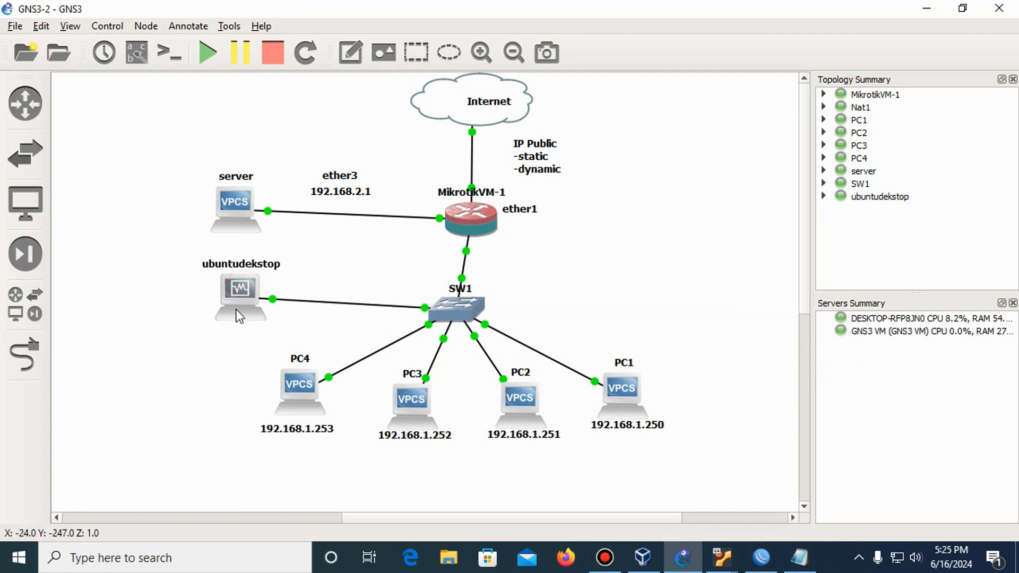
pyautogui.click(236, 310)
# Step: Add a text note reading "webserver" and center it directly beneath the ubuntudekstop node
pyautogui.click(350, 52)
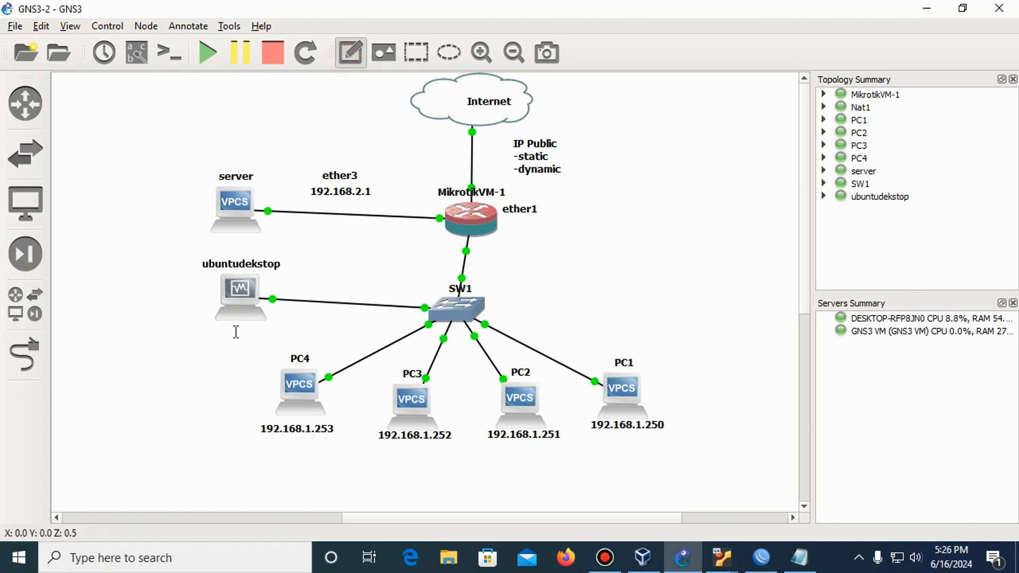
pyautogui.click(215, 319)
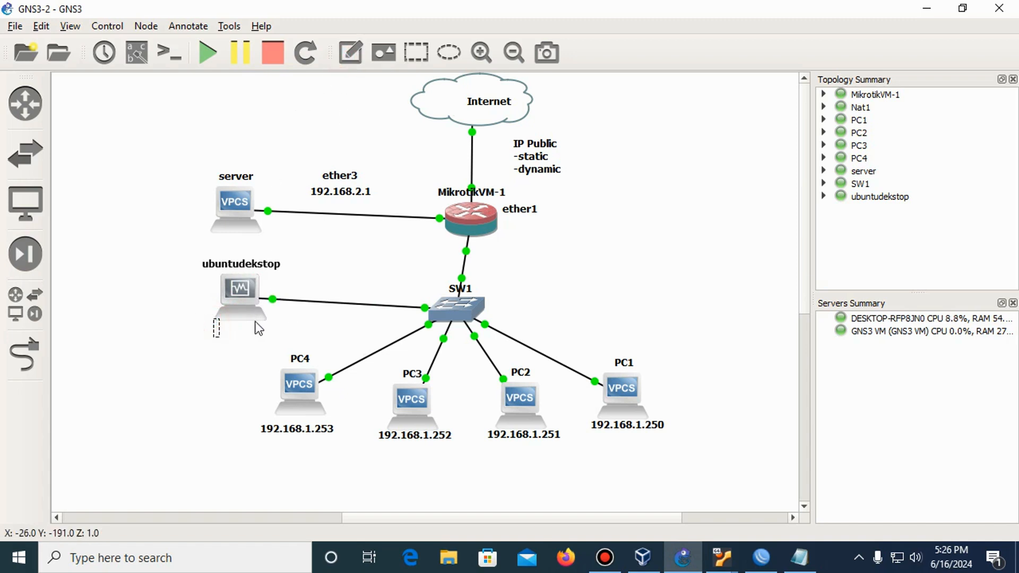
pyautogui.write('webser')
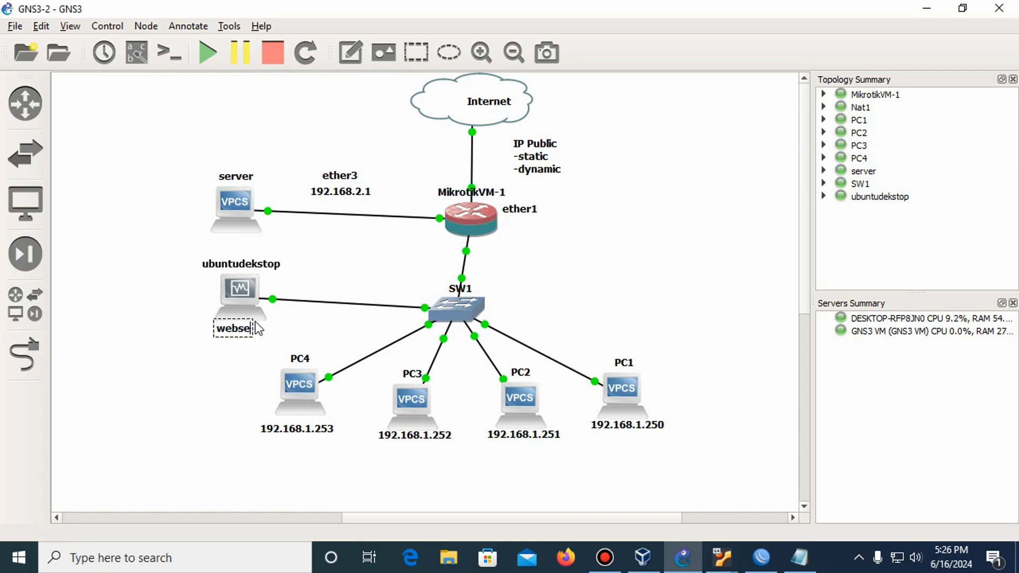
pyautogui.write('ver')
pyautogui.click(281, 322)
pyautogui.moveTo(245, 328)
pyautogui.mouseDown()
pyautogui.moveTo(233, 328)
pyautogui.moveTo(241, 334)
pyautogui.mouseUp()
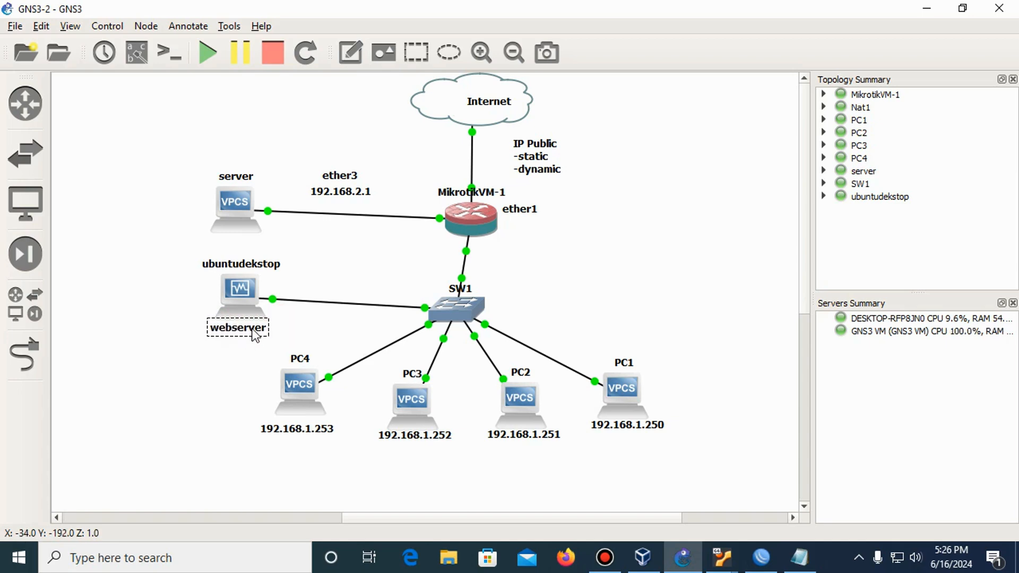
pyautogui.click(288, 317)
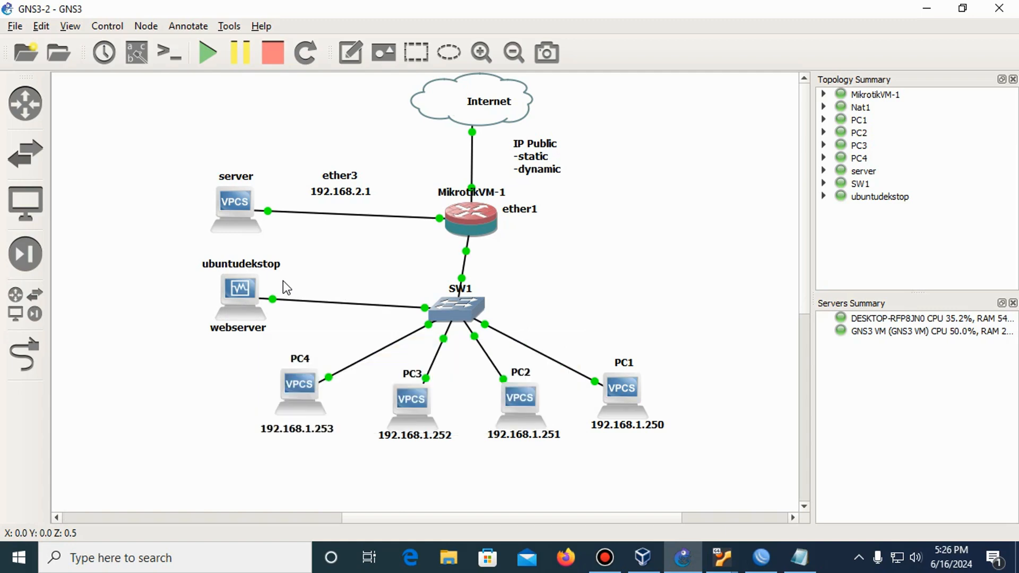
# Step: Add a text note reading "IP Private" beside the ubuntudekstop node and position it just above its link to SW1
pyautogui.click(370, 67)
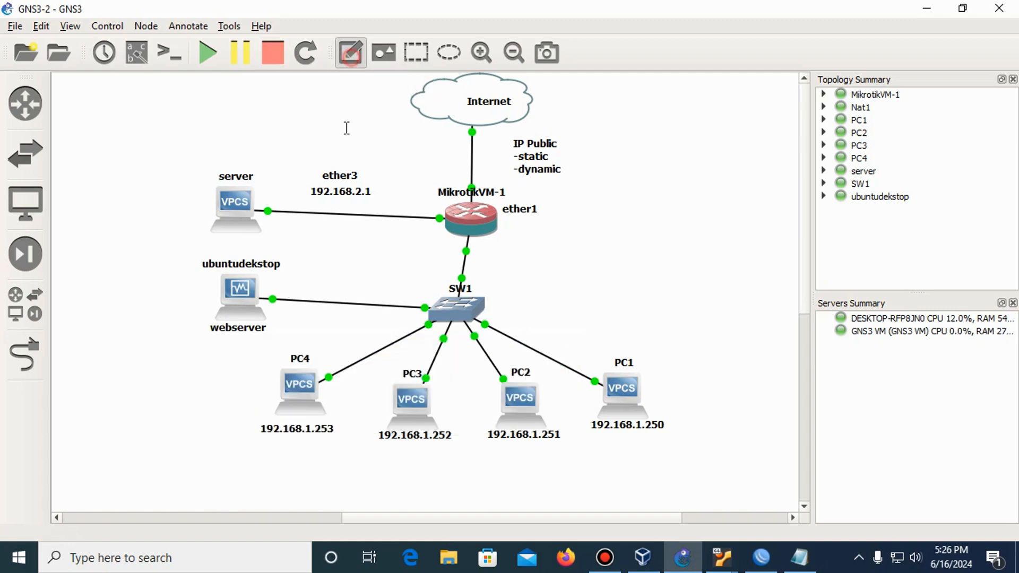
pyautogui.click(275, 290)
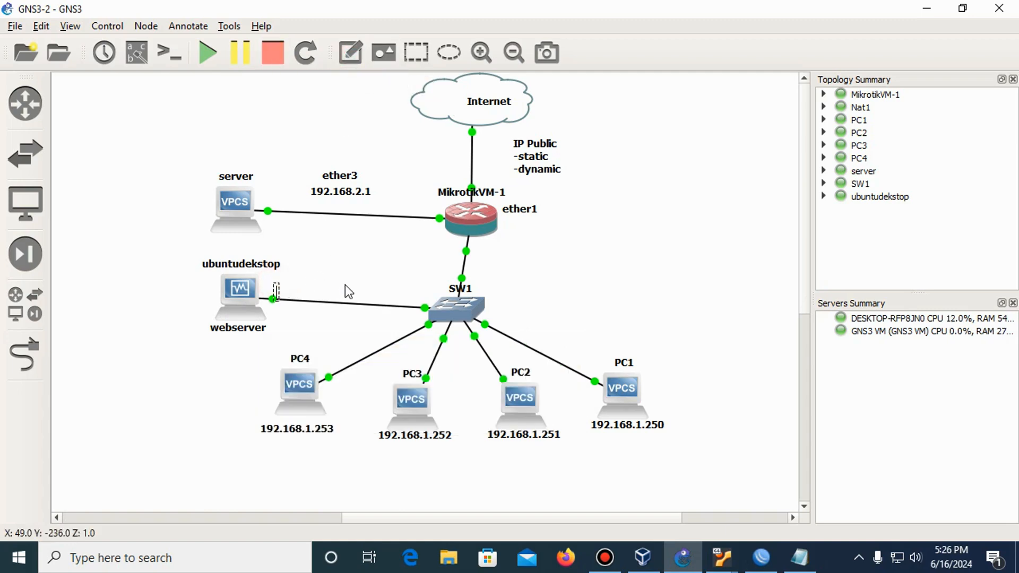
pyautogui.write('IP Private')
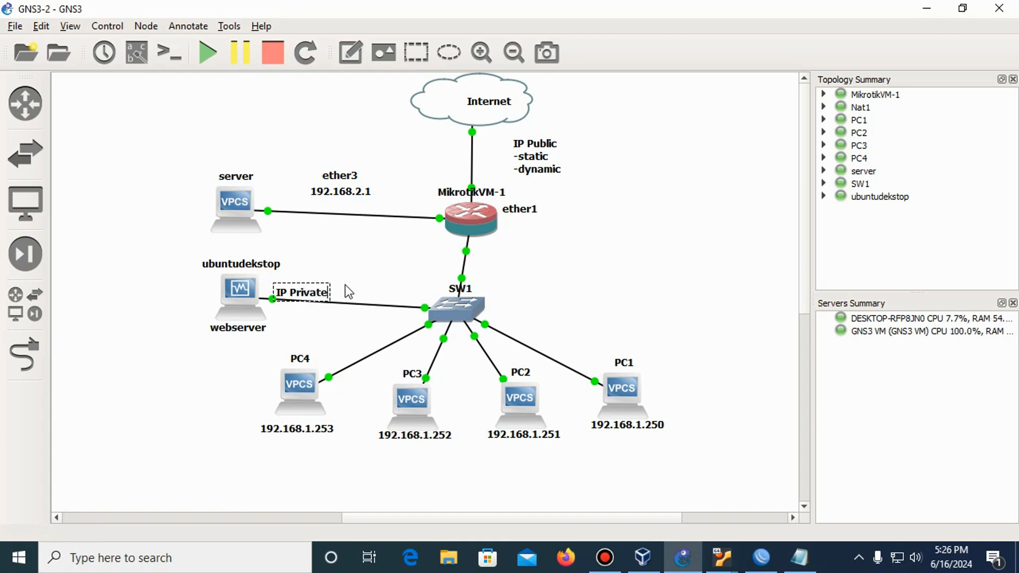
pyautogui.doubleClick(317, 285)
pyautogui.moveTo(325, 285); pyautogui.dragTo(323, 276)
pyautogui.click(352, 263)
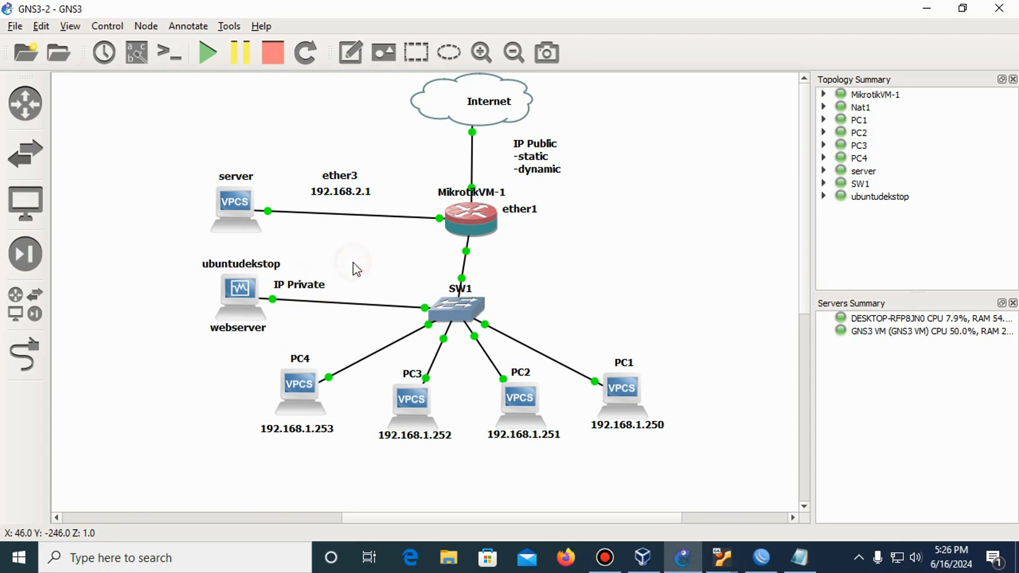
# Step: Add a text note reading "192.168.1" beneath the link between ubuntudekstop and SW1
pyautogui.click(350, 52)
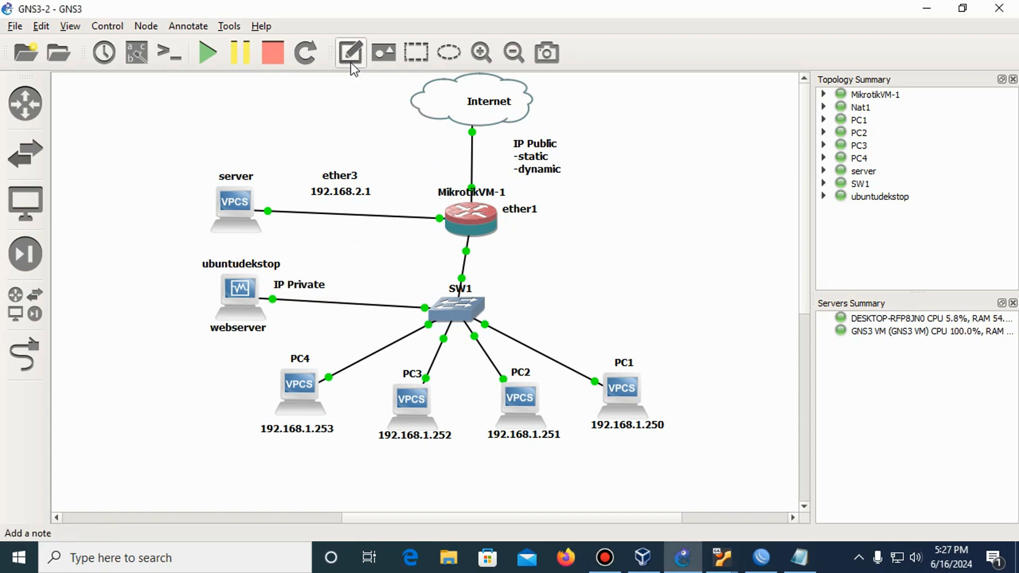
pyautogui.click(278, 309)
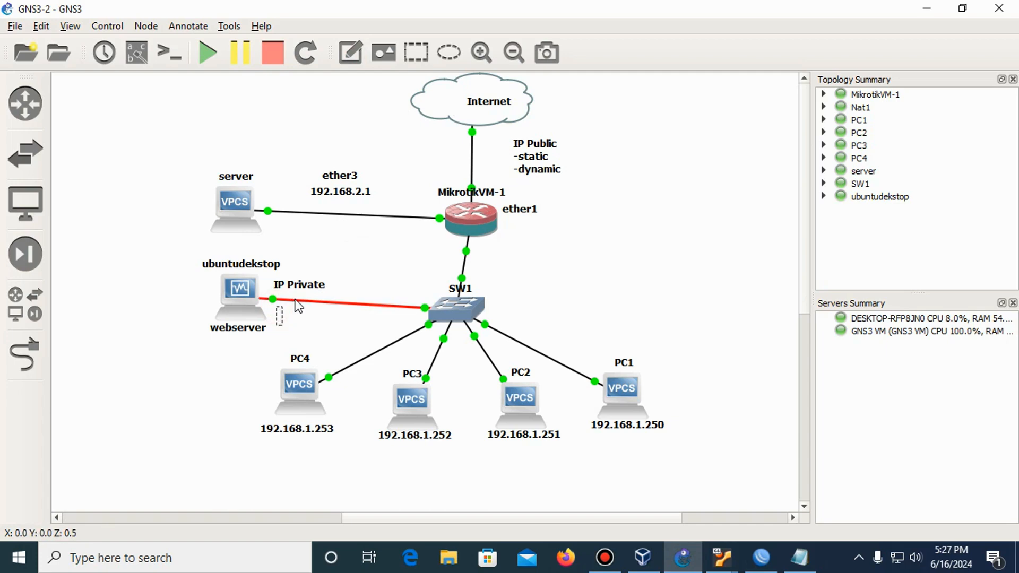
pyautogui.write('192.168')
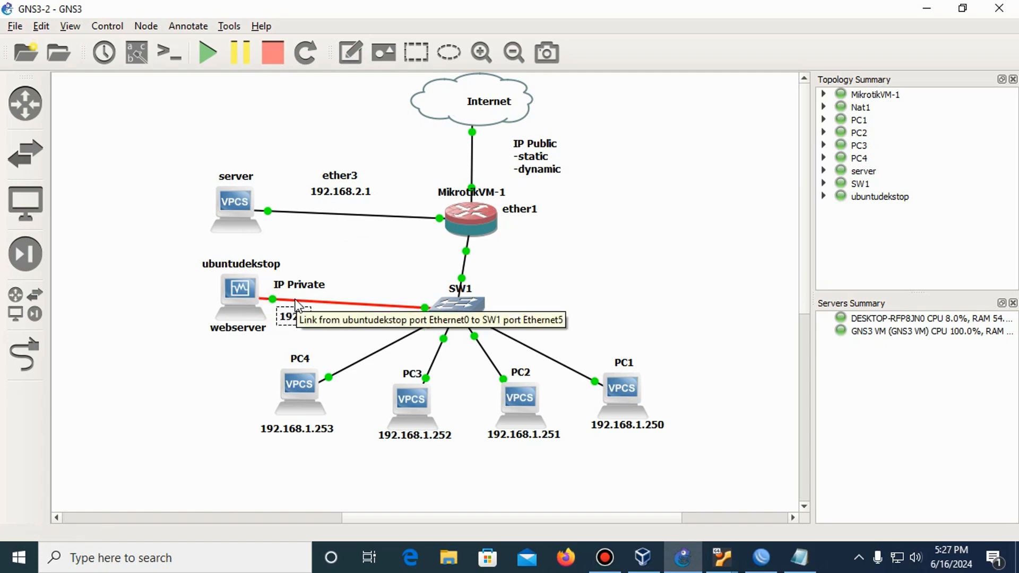
pyautogui.write('.')
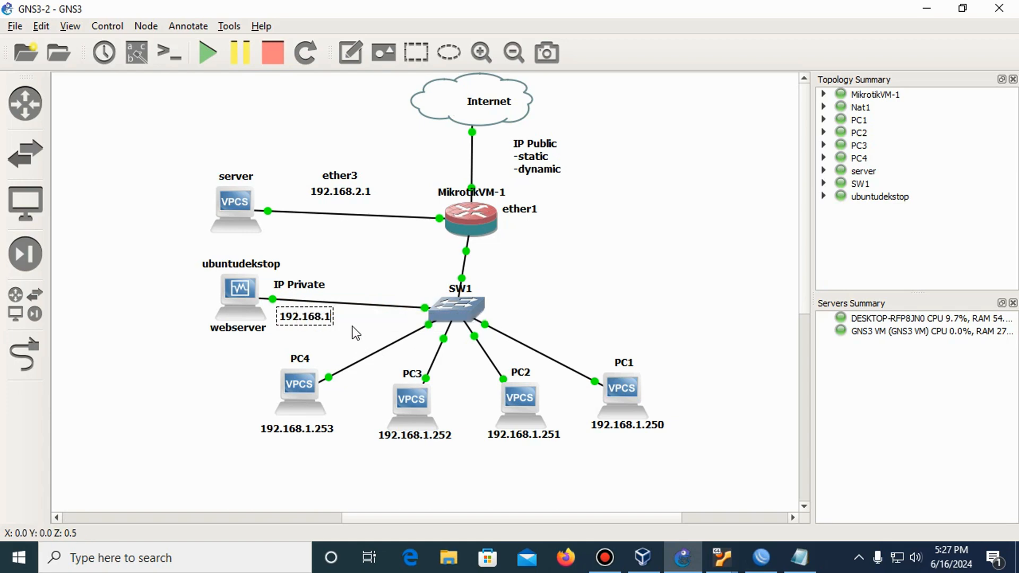
pyautogui.click(344, 316)
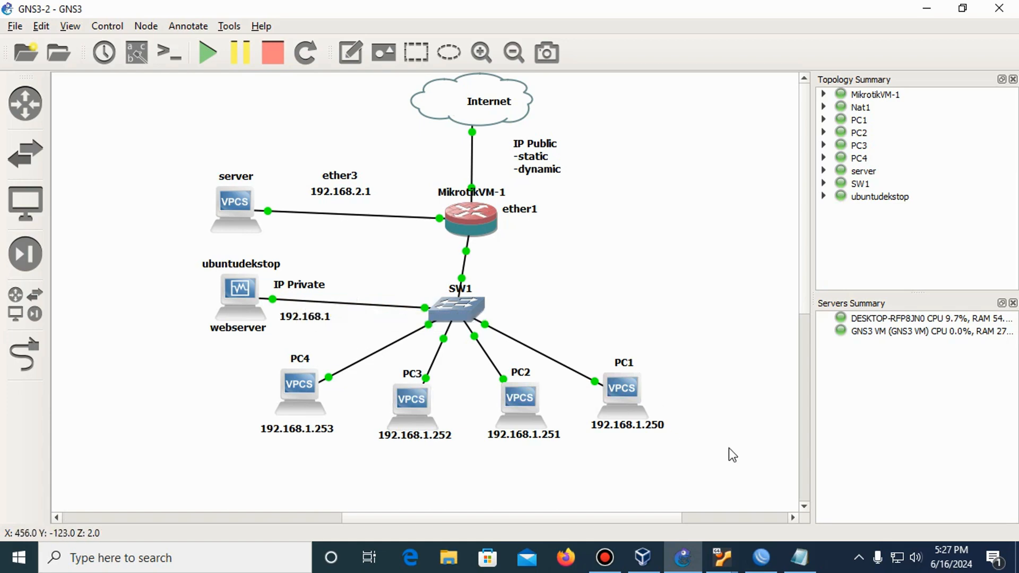
# Step: Switch to the ubuntu dekstop virtual machine in VirtualBox and run ifconfig in a Terminal to check its IP address
pyautogui.moveTo(722, 557)
pyautogui.click(764, 496)
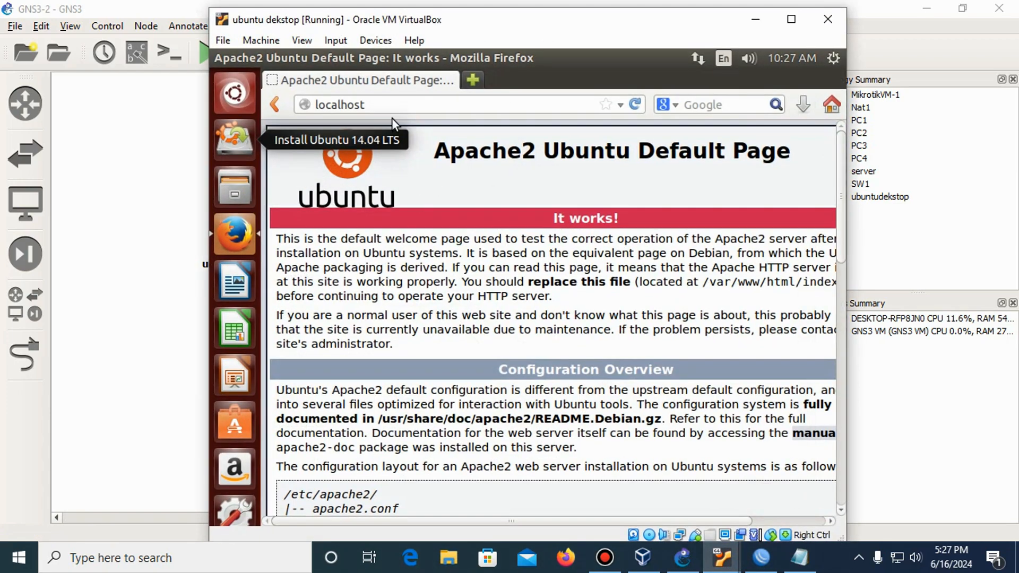
pyautogui.click(249, 106)
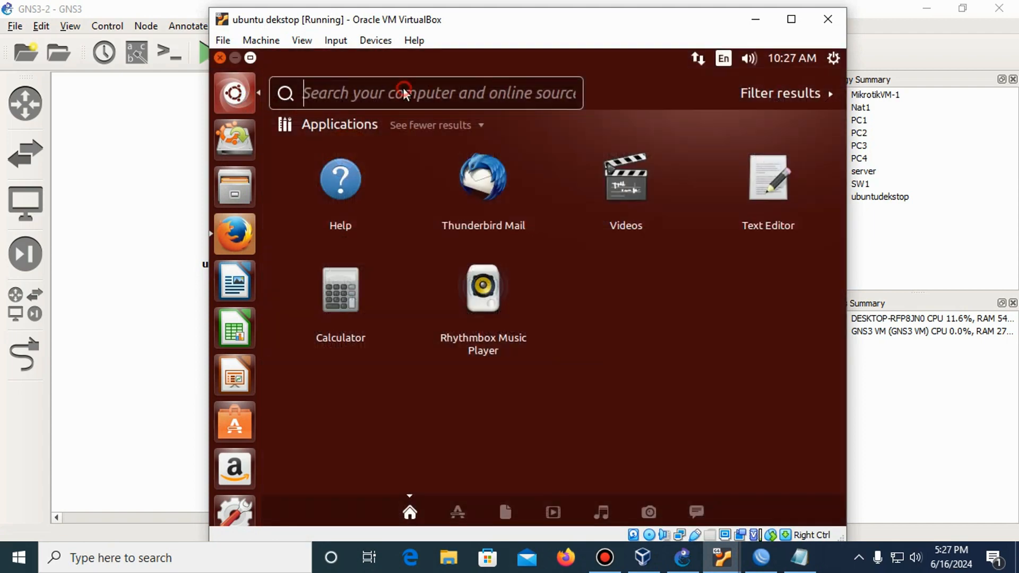
pyautogui.write('t')
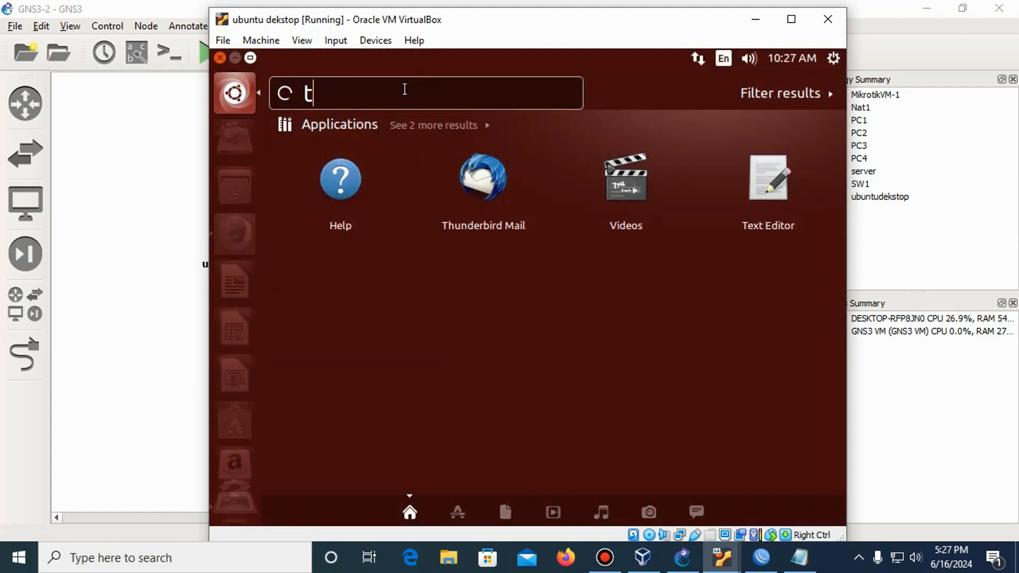
pyautogui.write('erm')
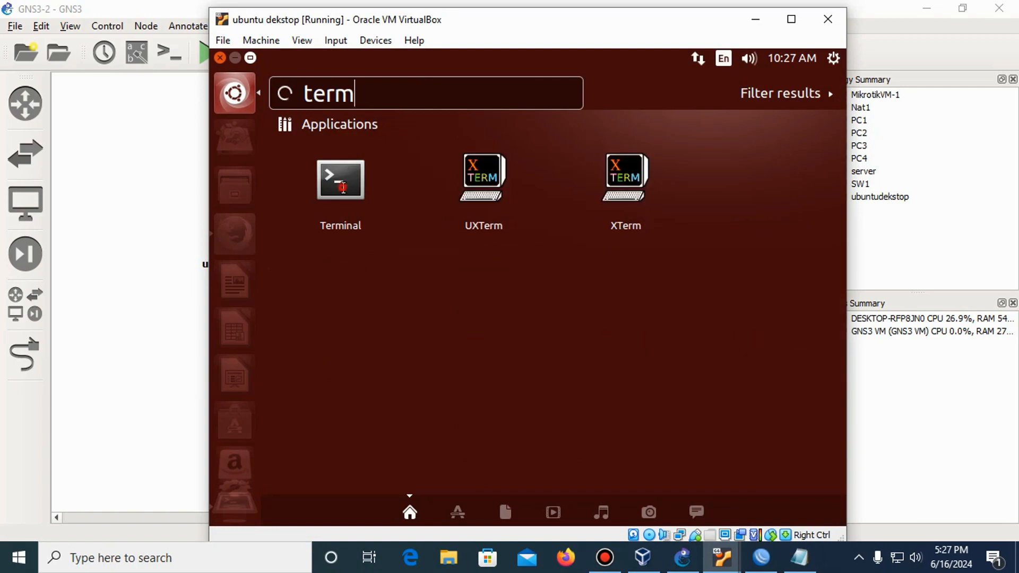
pyautogui.write('ial')
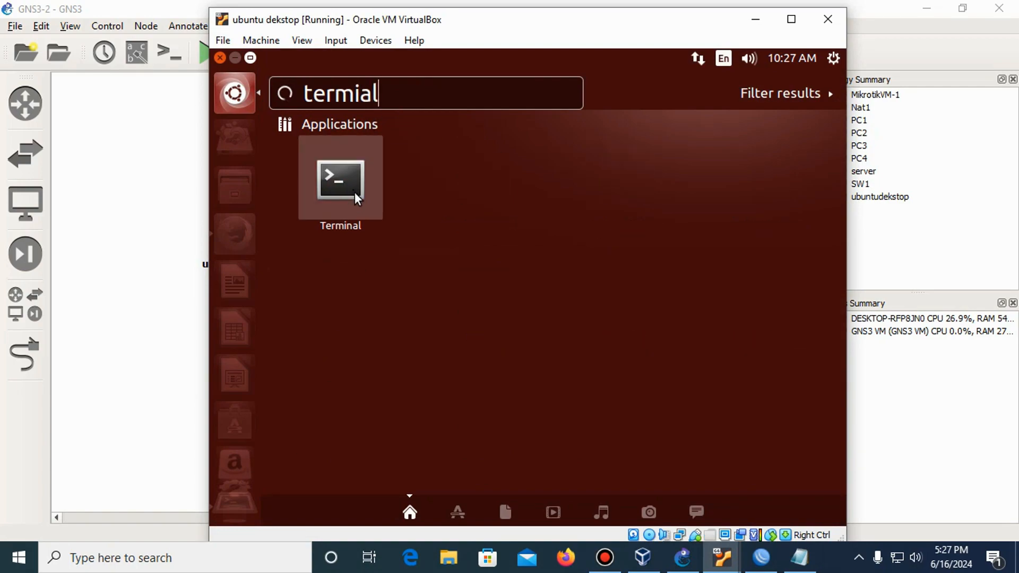
pyautogui.click(348, 192)
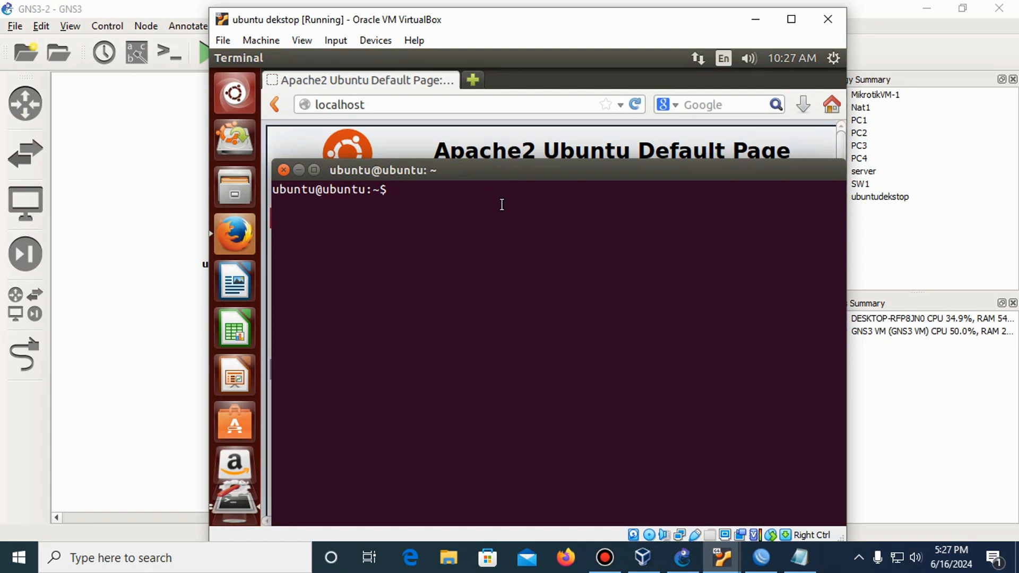
pyautogui.write('ifconfig')
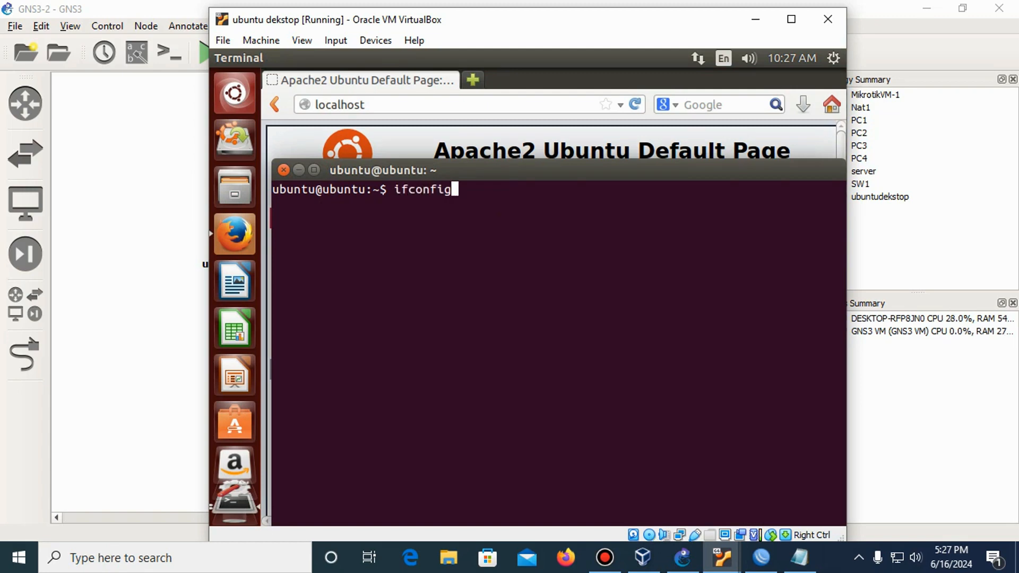
pyautogui.press('Return')
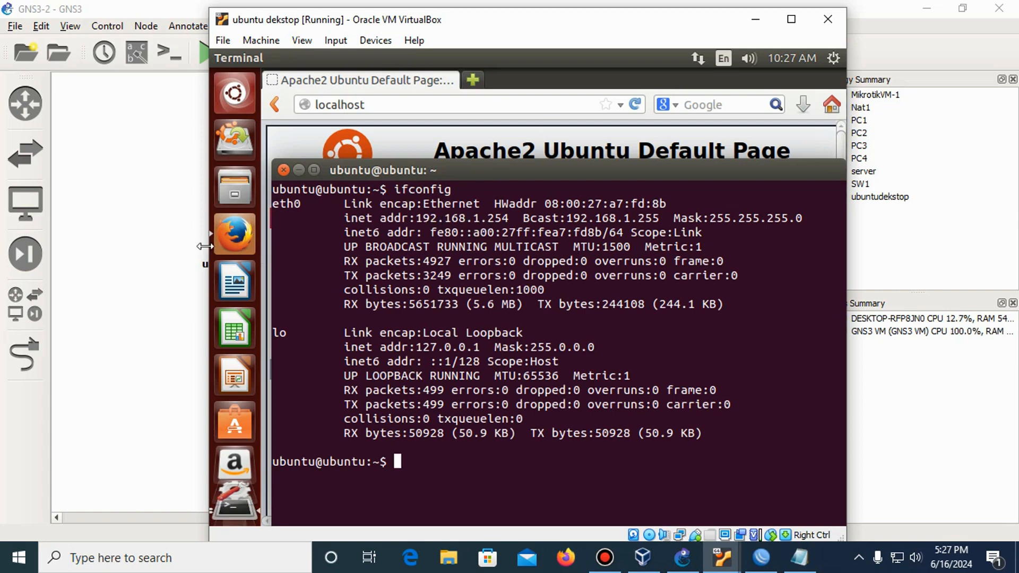
# Step: Switch back to the GNS3 topology, complete the web server's address note as 192.168.1.254, and align it with the "IP Private" note
pyautogui.click(169, 255)
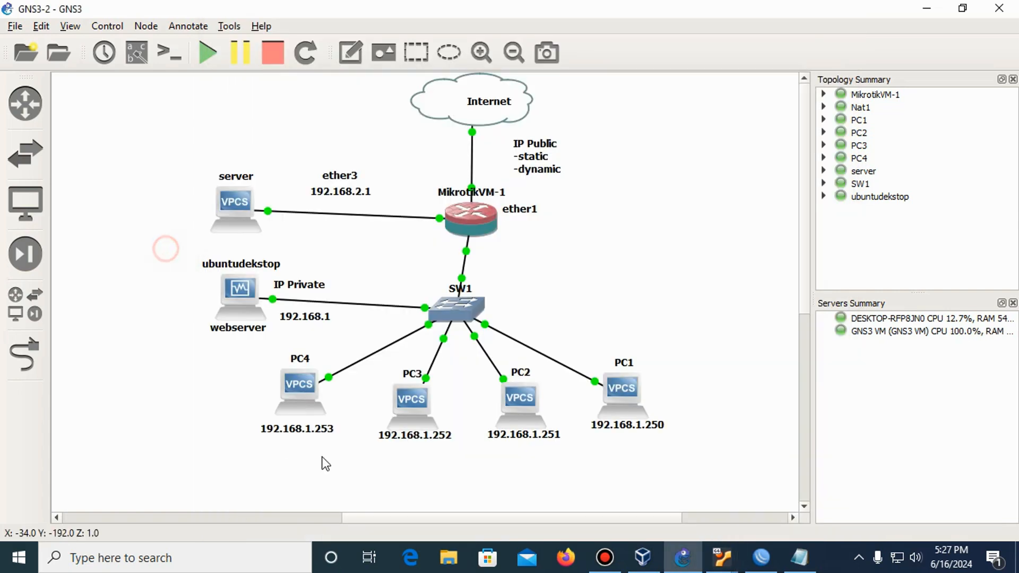
pyautogui.click(312, 319)
pyautogui.doubleClick(328, 319)
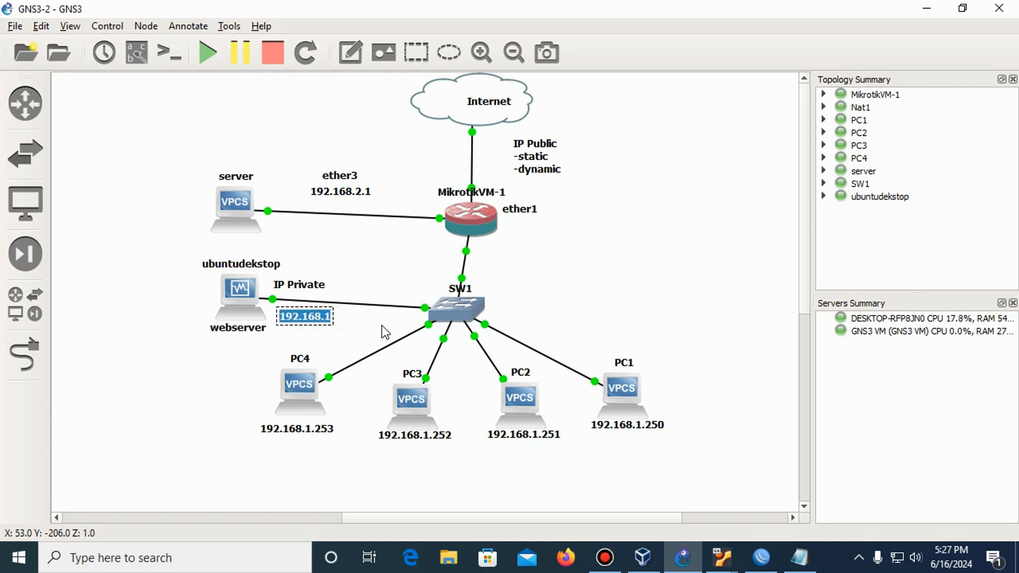
pyautogui.press('End')
pyautogui.write('.')
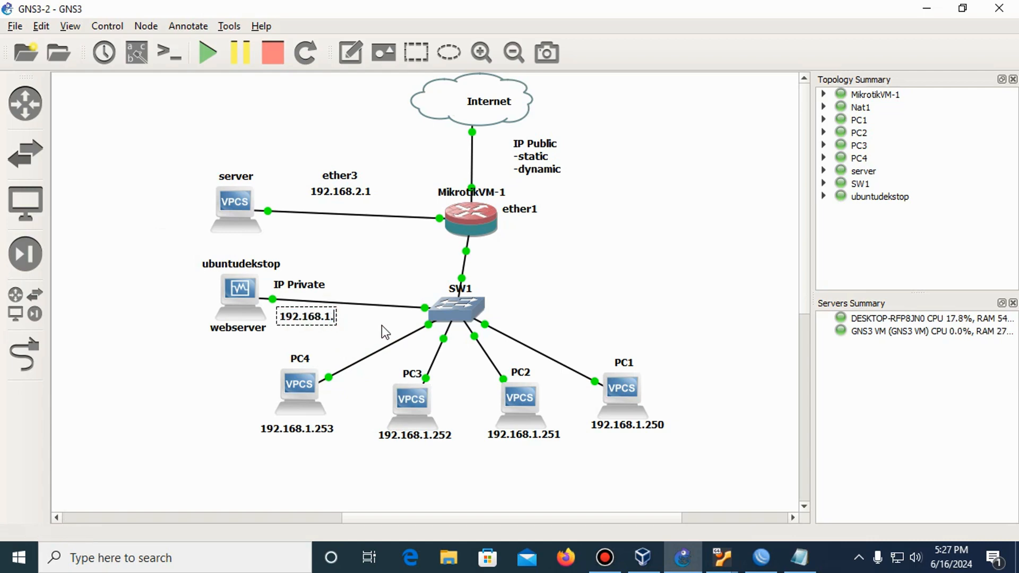
pyautogui.write('254')
pyautogui.moveTo(316, 316); pyautogui.dragTo(318, 293)
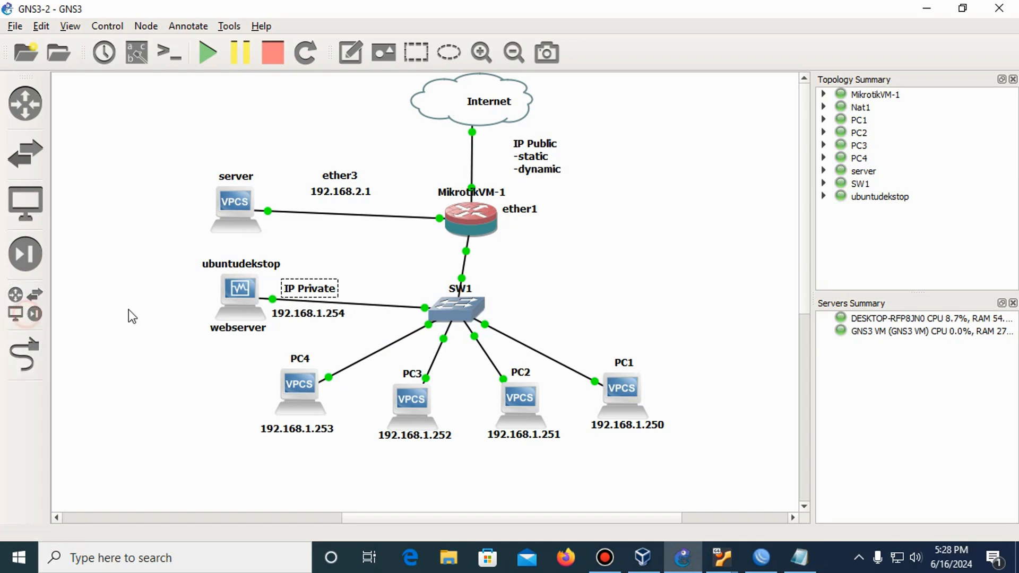
pyautogui.click(24, 304)
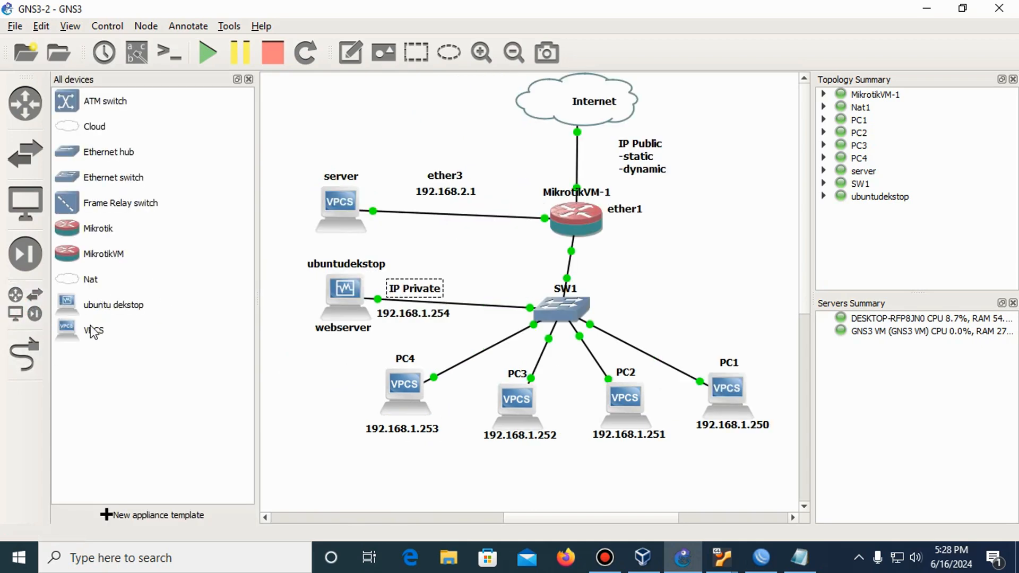
pyautogui.moveTo(90, 330); pyautogui.dragTo(320, 123)
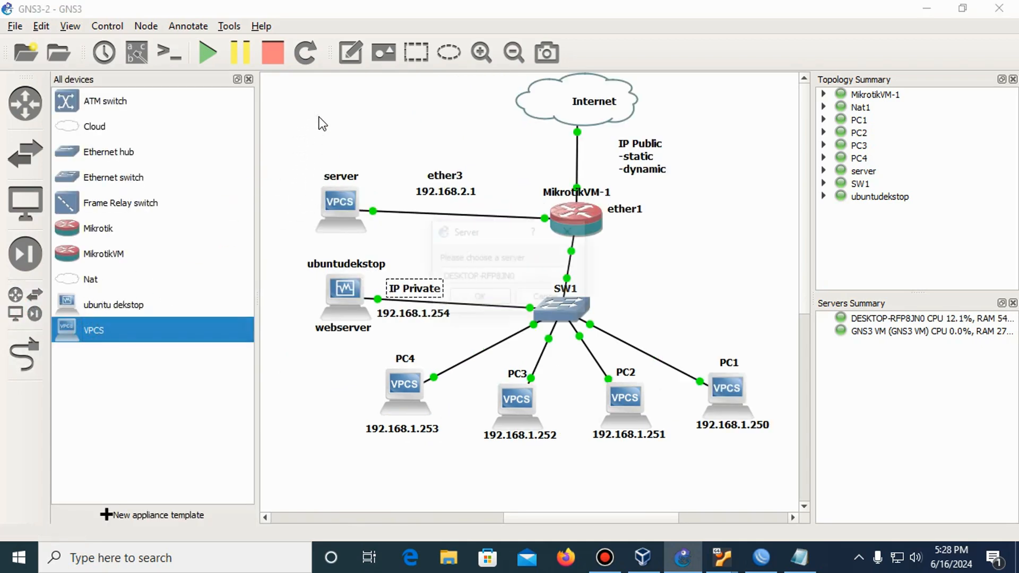
pyautogui.click(571, 230)
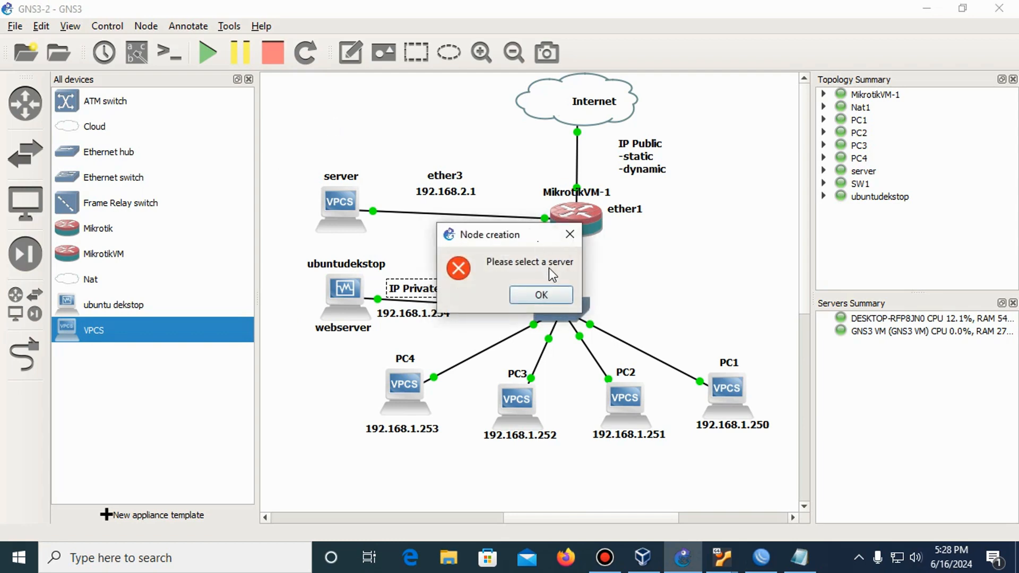
pyautogui.click(541, 294)
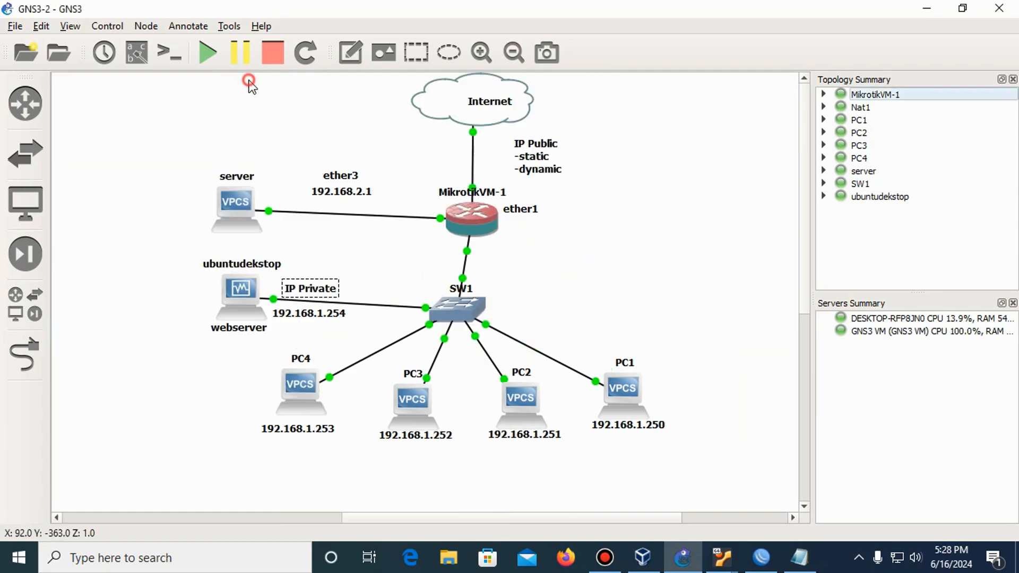
pyautogui.click(275, 93)
# Step: Add a text note reading "laptop" in the empty area above the server node, beside the Internet cloud
pyautogui.click(351, 52)
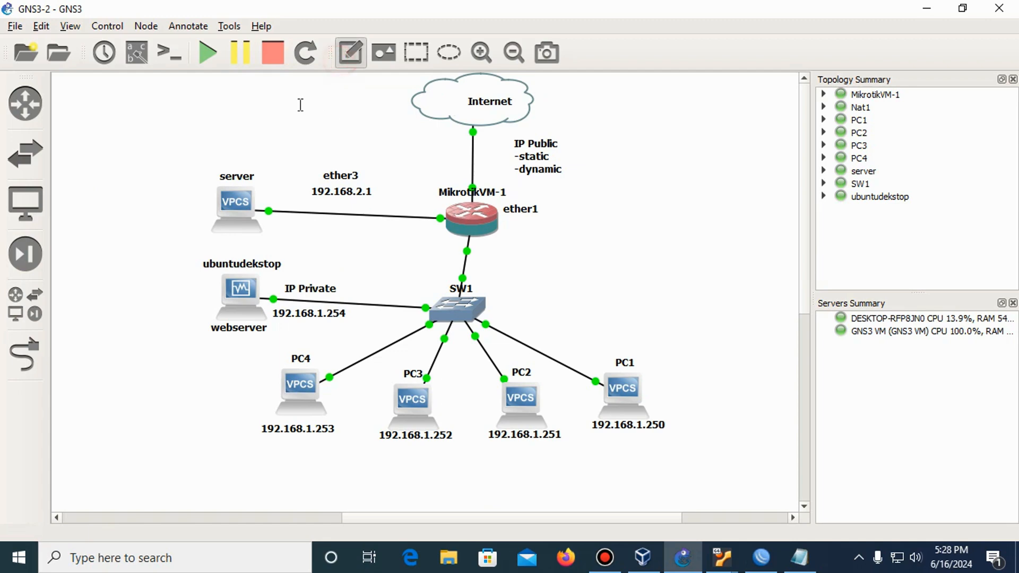
pyautogui.click(279, 98)
pyautogui.write('laptop')
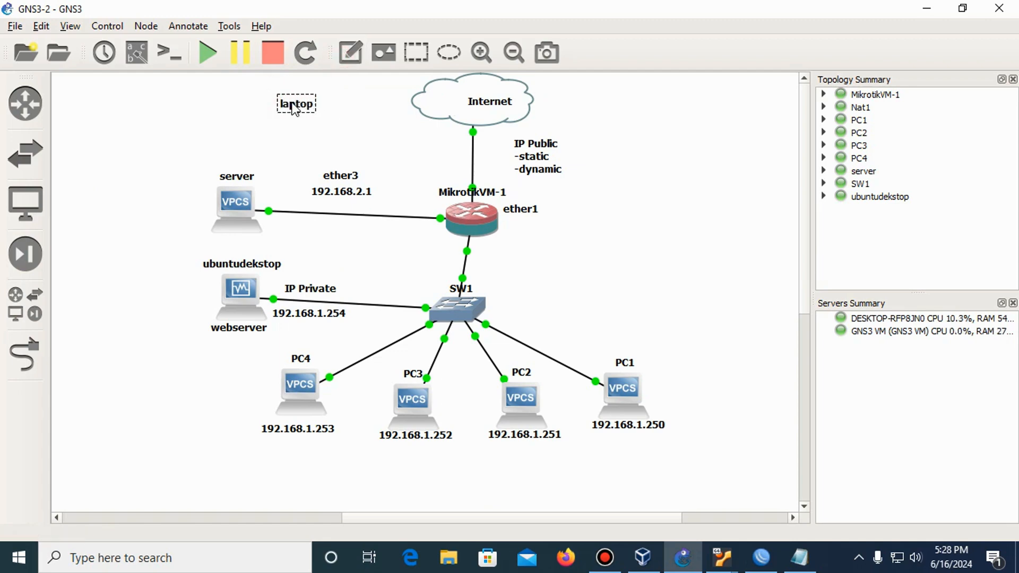
pyautogui.click(331, 124)
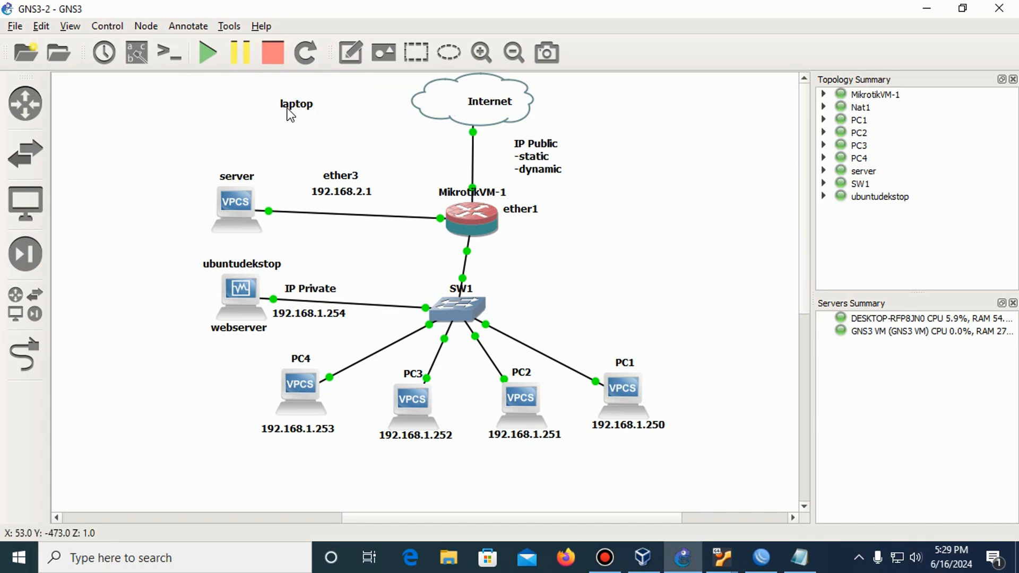
pyautogui.click(303, 109)
pyautogui.moveTo(250, 313)
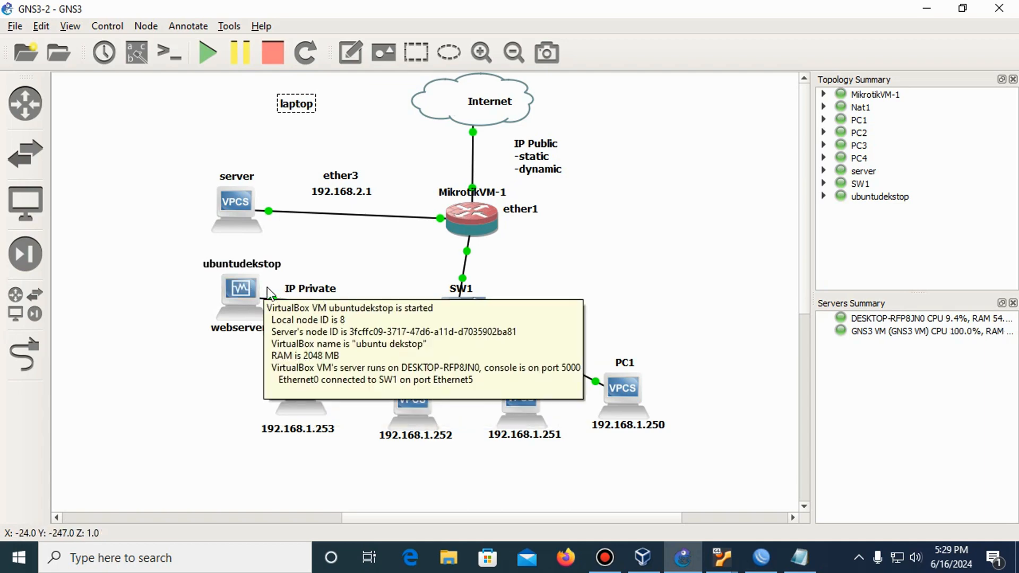
pyautogui.click(308, 139)
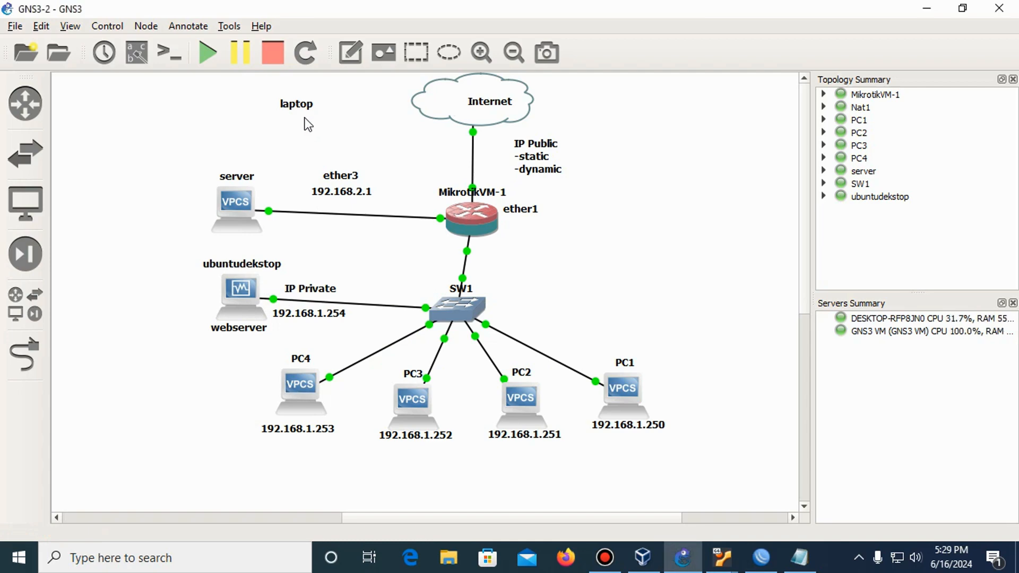
pyautogui.click(302, 113)
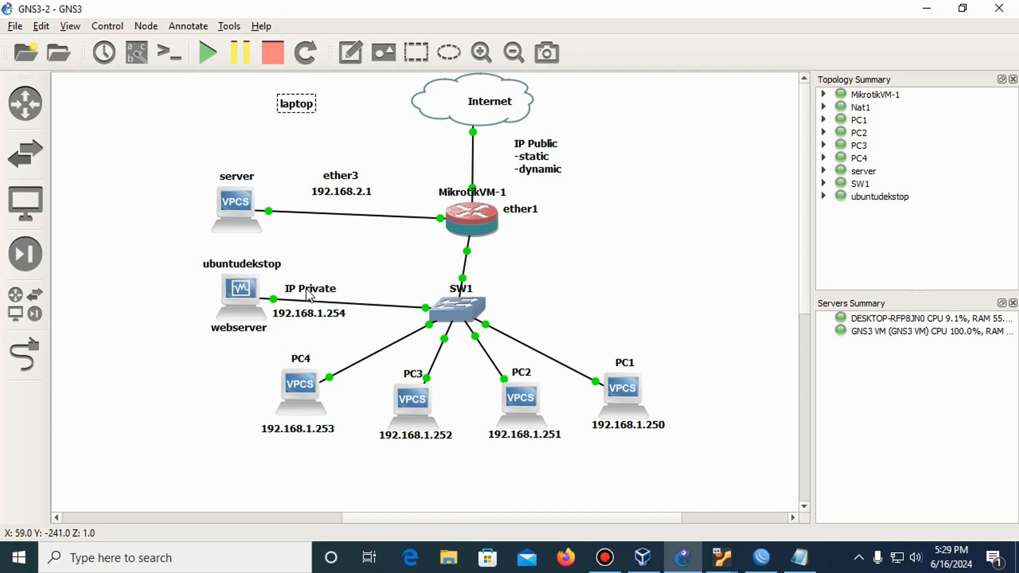
# Step: Shift the "Internet" label slightly left and up within the cloud
pyautogui.click(474, 112)
pyautogui.moveTo(474, 112); pyautogui.dragTo(467, 110)
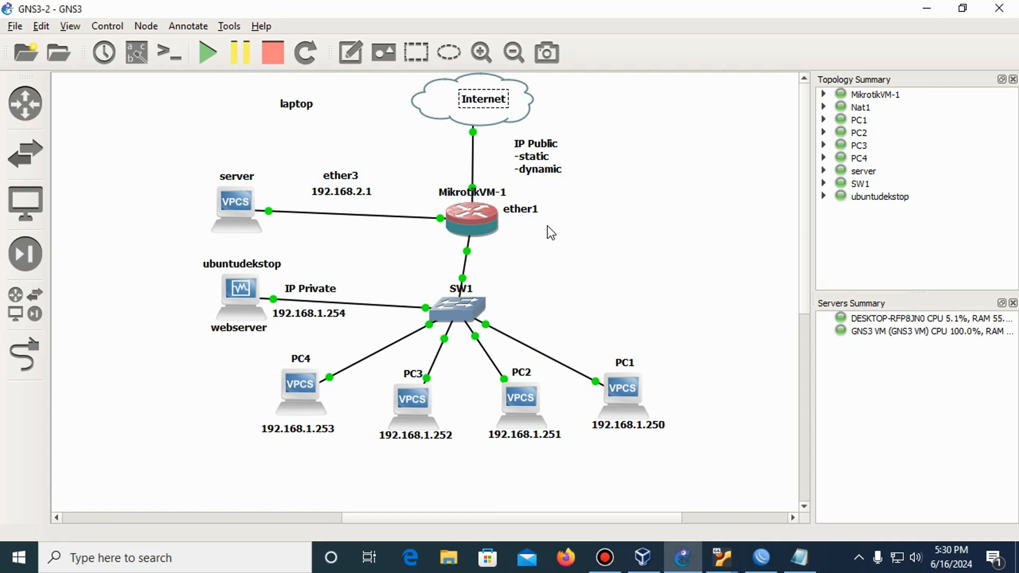
pyautogui.click(363, 468)
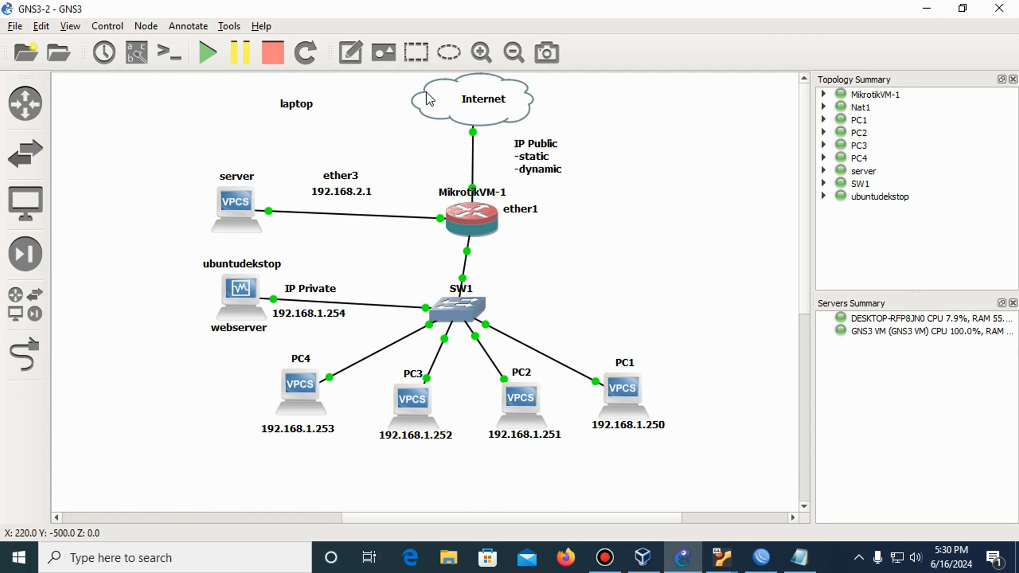
# Step: Start a text note in the empty area below the PC nodes with the opening text "DST-NAT = "
pyautogui.click(350, 52)
pyautogui.click(302, 472)
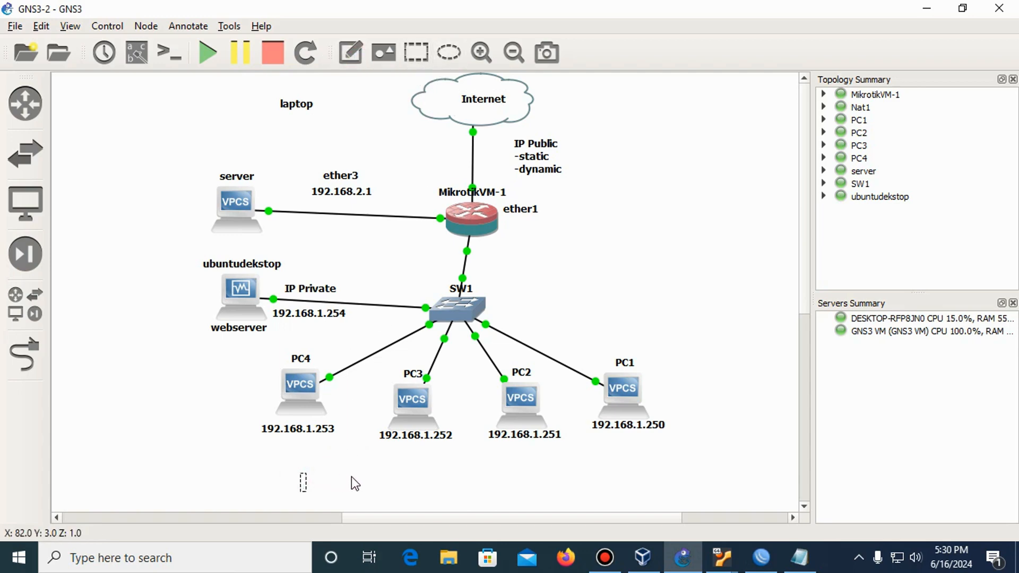
pyautogui.write('DST')
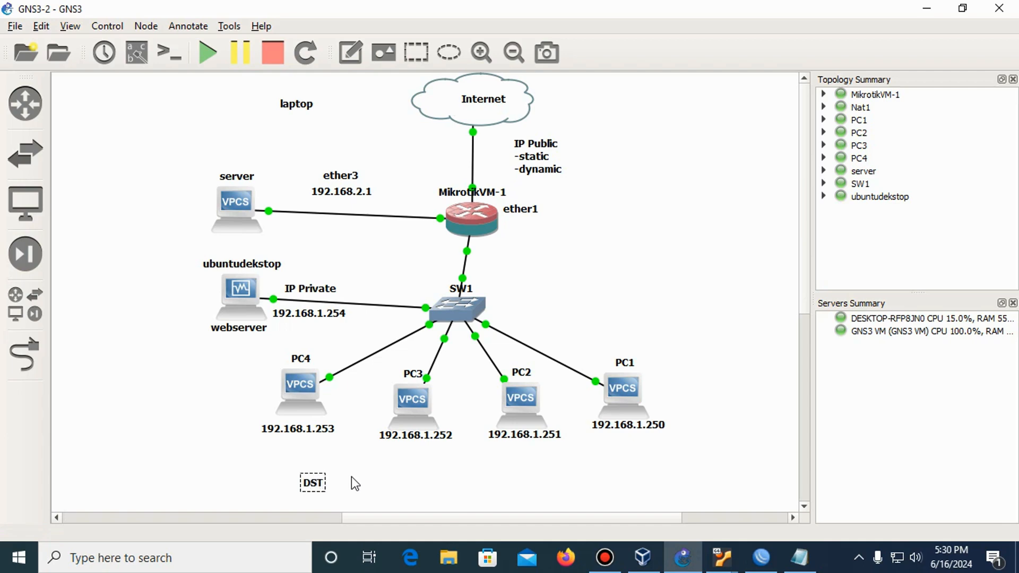
pyautogui.write('-NAT ')
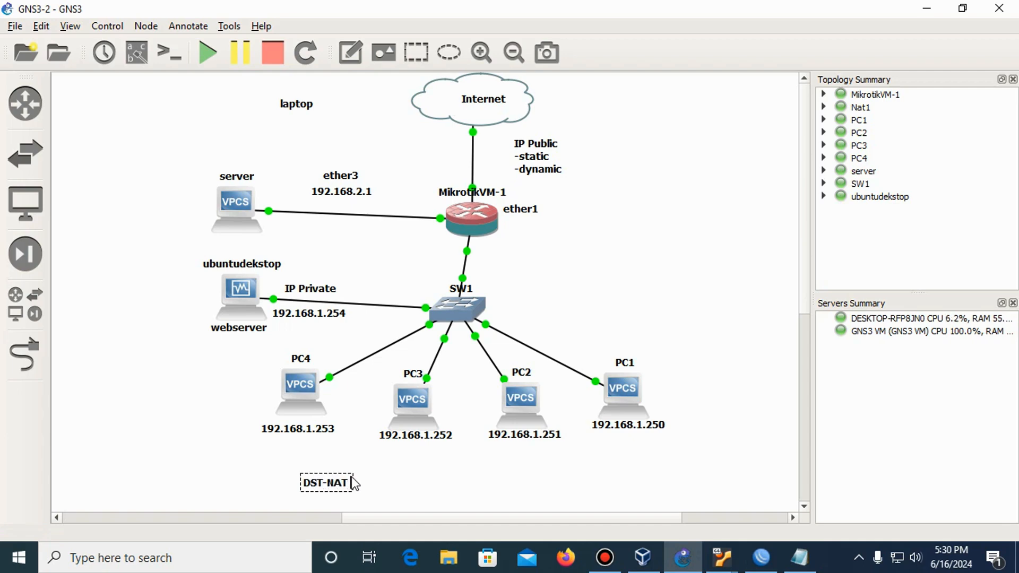
pyautogui.write('=')
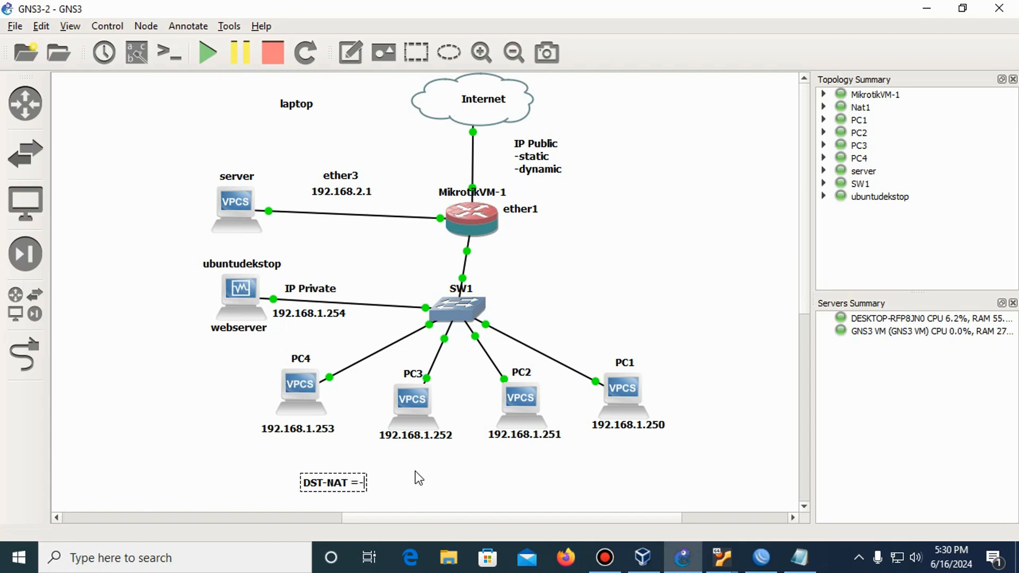
pyautogui.press('BackSpace')
pyautogui.press('BackSpace')
pyautogui.press('BackSpace')
pyautogui.write('-=')
pyautogui.press('BackSpace')
pyautogui.press('BackSpace')
pyautogui.write('=-')
pyautogui.press('BackSpace')
# Step: Complete the DST-NAT note with "jika ada yang mengakses IP Public Mikrotik maka paketnya akan di arahkan ke webserver"
pyautogui.write('jika ada yang me')
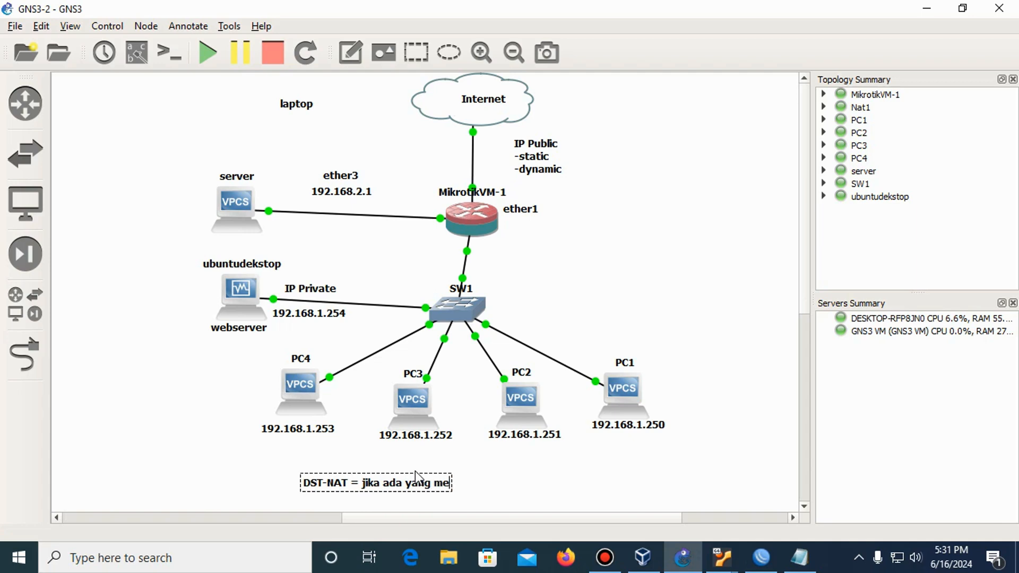
pyautogui.write('ngakses')
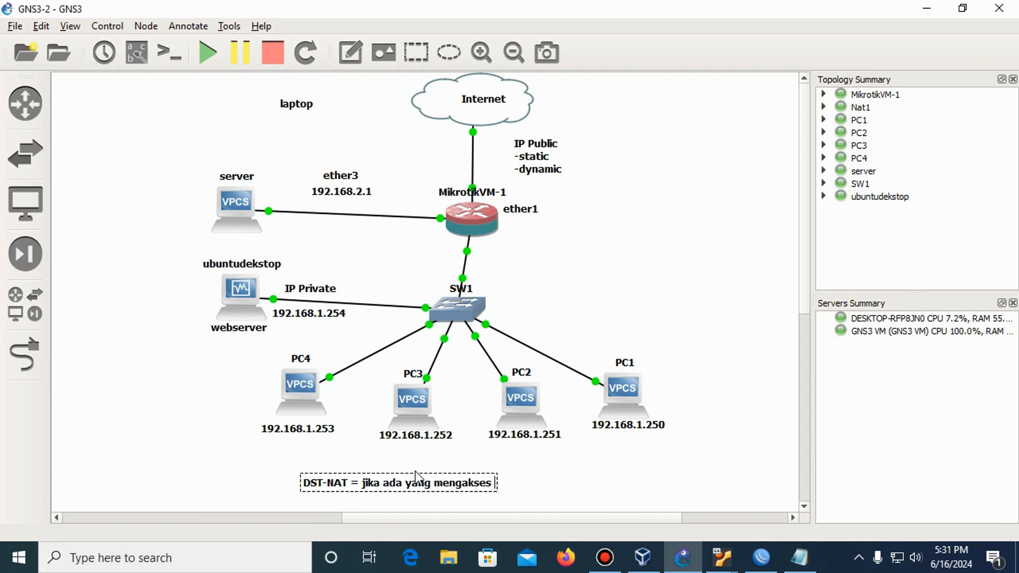
pyautogui.write(' IP Public Mikroti')
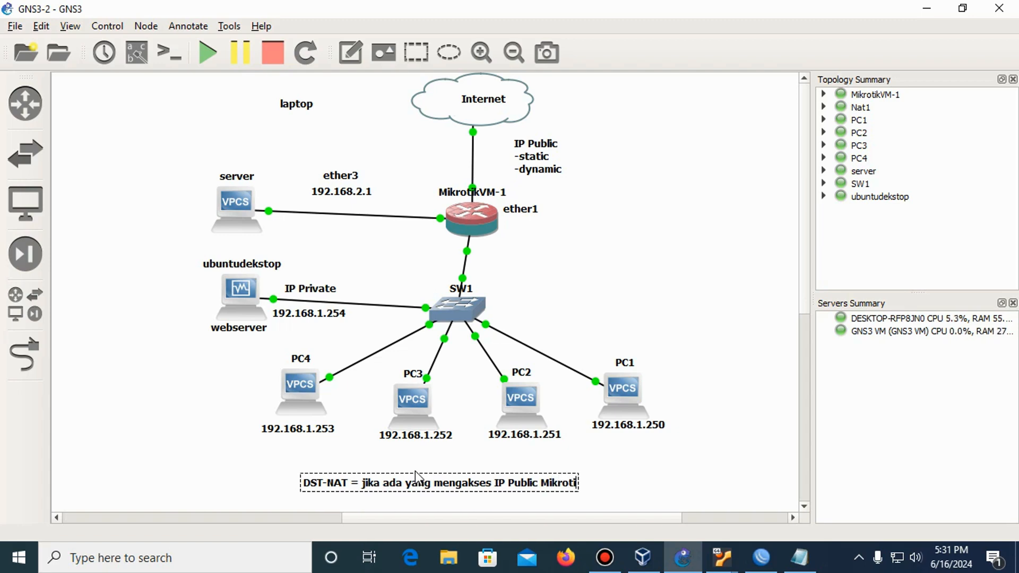
pyautogui.write('k maka')
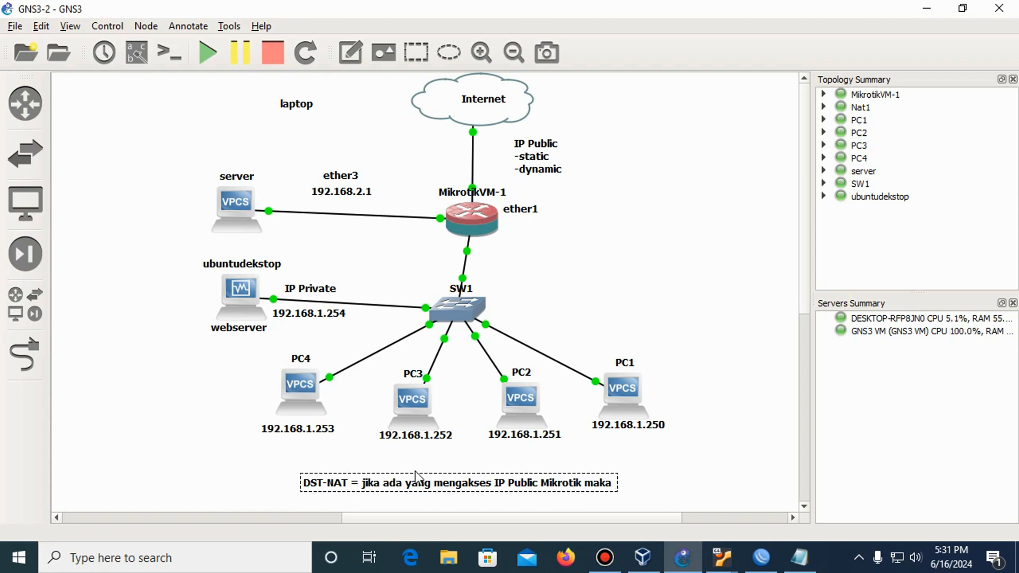
pyautogui.write(' pakety')
pyautogui.press('BackSpace')
pyautogui.write('nya akan')
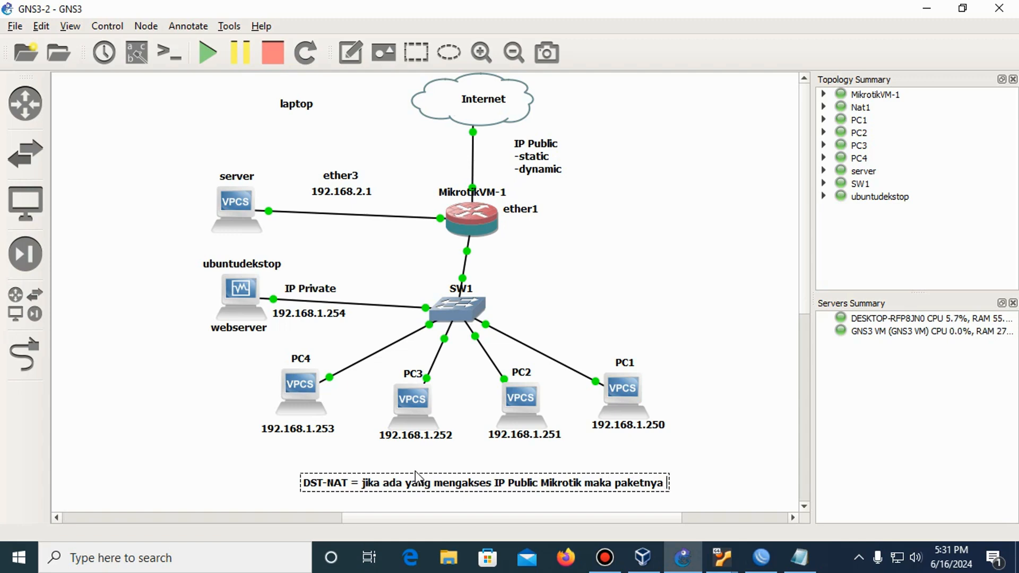
pyautogui.write(' di ar')
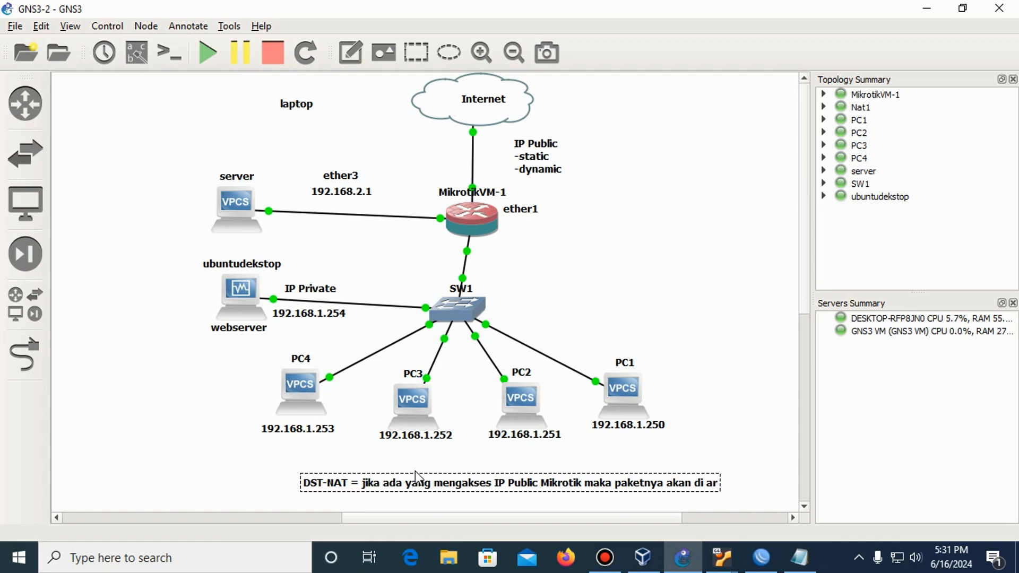
pyautogui.write('ahkan ke w')
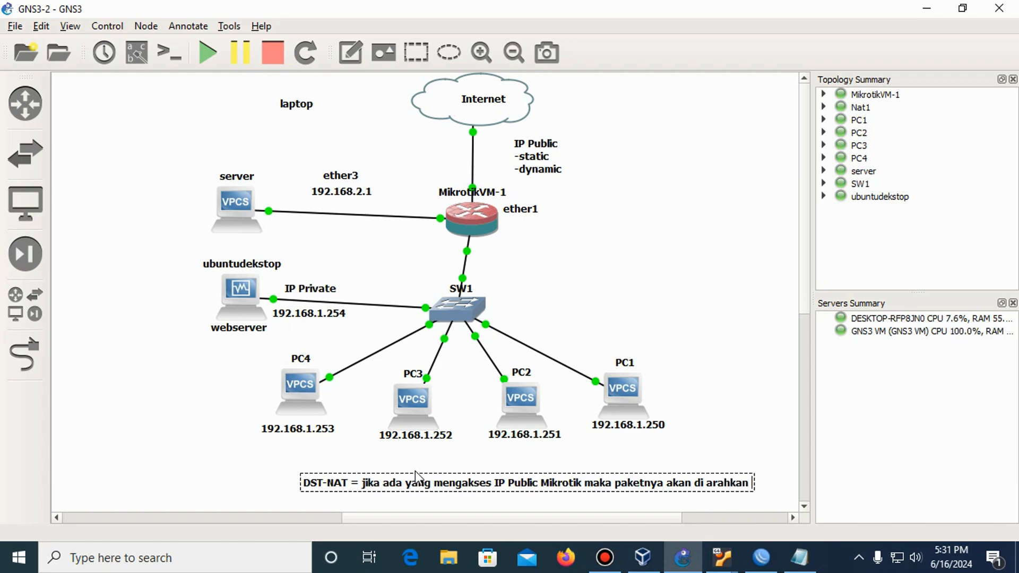
pyautogui.write('ebser')
pyautogui.write('ver')
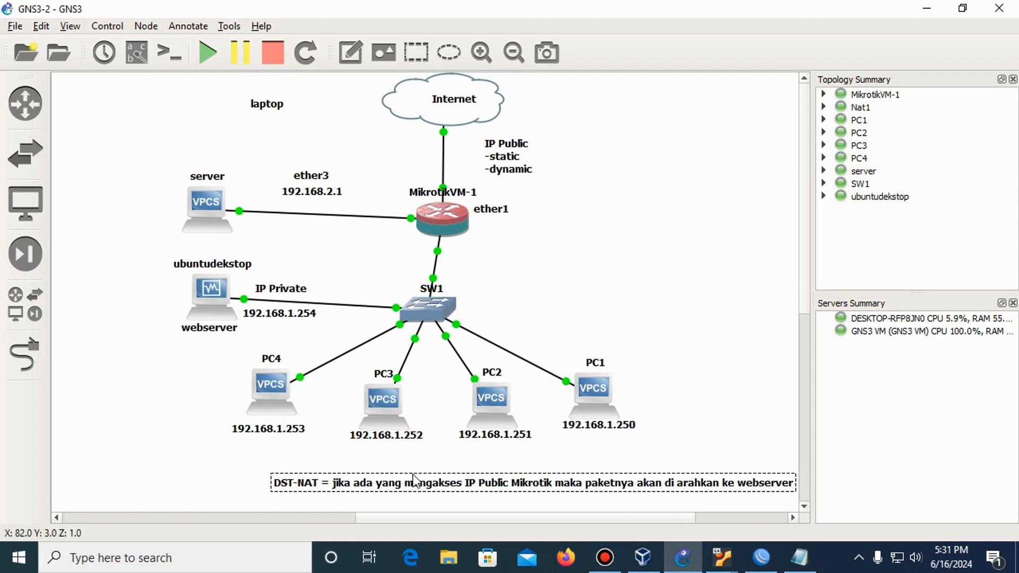
# Step: Move the DST-NAT note left so it sits beneath the row of PC nodes, and leave it deselected
pyautogui.moveTo(405, 477); pyautogui.dragTo(233, 486)
pyautogui.click(327, 472)
pyautogui.click(303, 476)
pyautogui.click(324, 519)
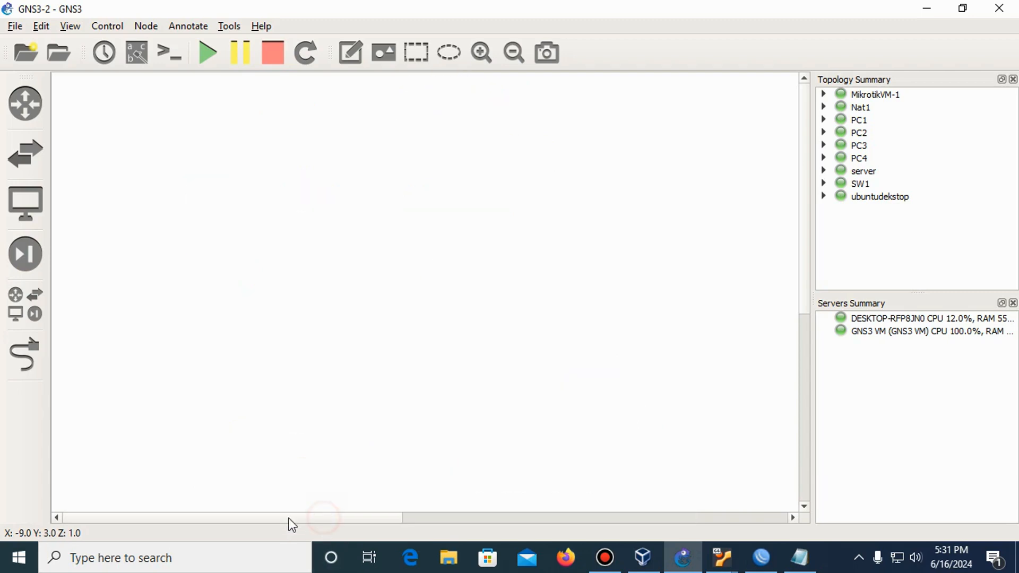
pyautogui.moveTo(280, 518); pyautogui.dragTo(592, 508)
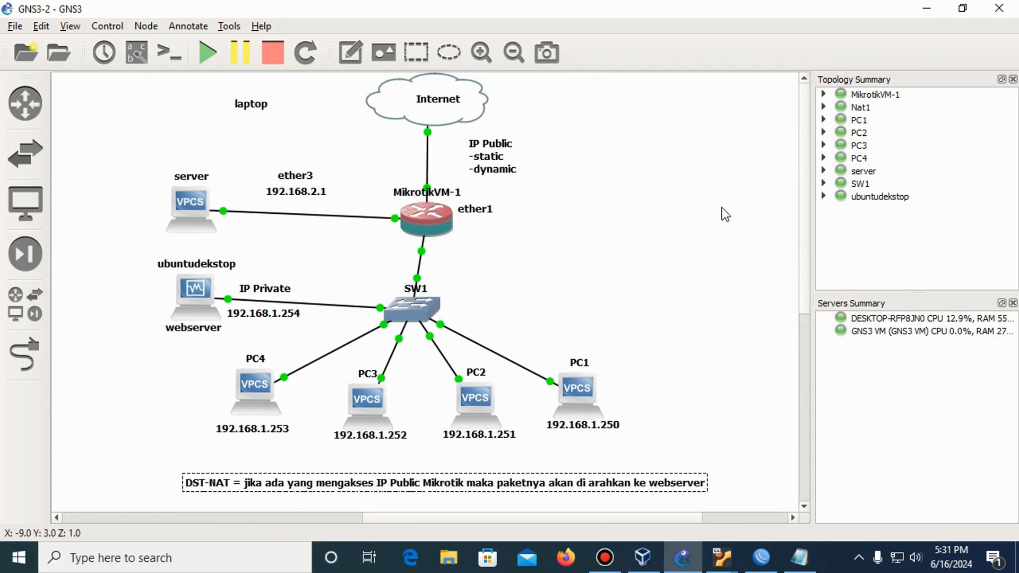
pyautogui.click(687, 230)
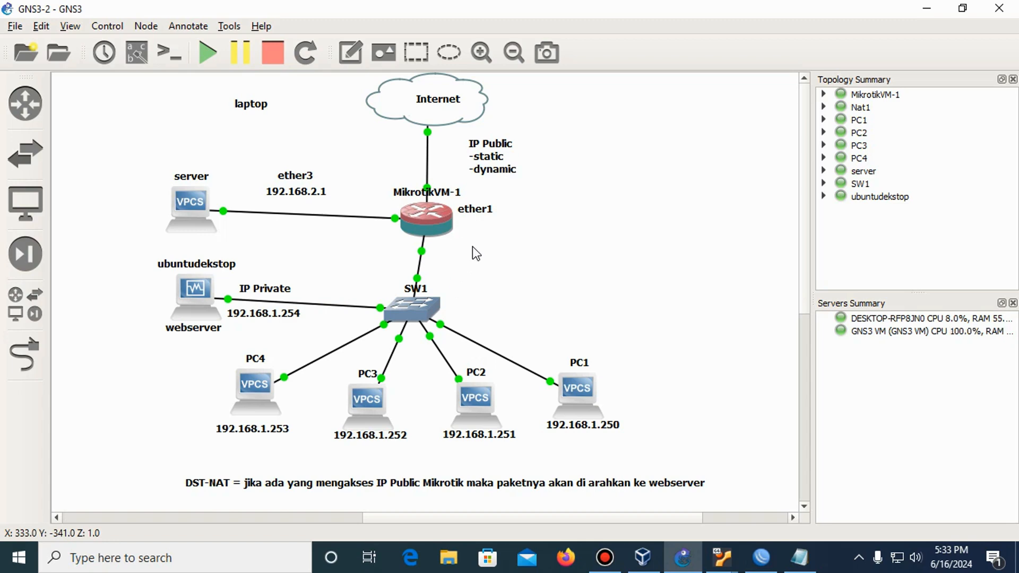
# Step: Add a text note reading "192.168.122.5" and place it just beneath the router's "ether1" label
pyautogui.click(349, 55)
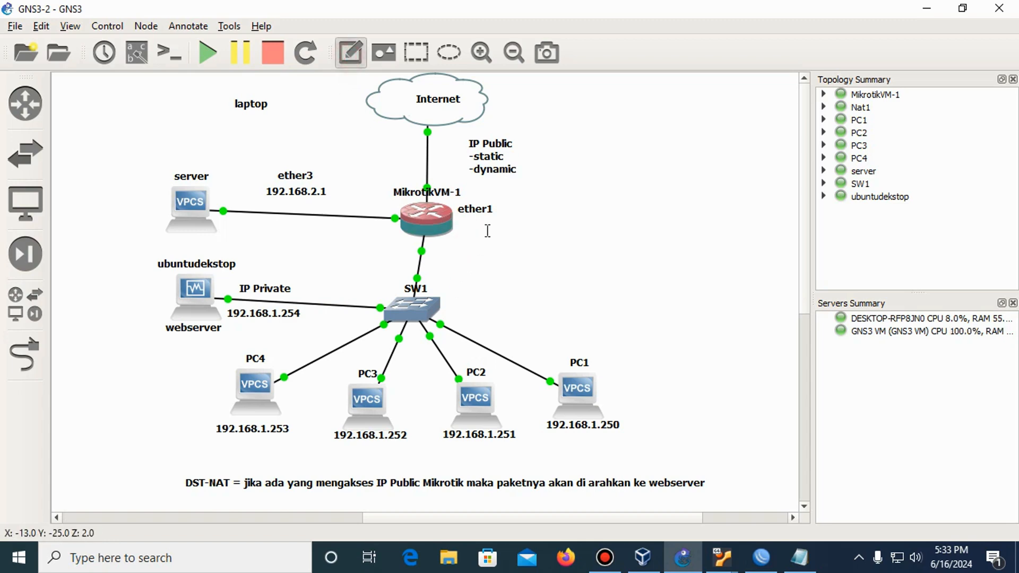
pyautogui.click(469, 238)
pyautogui.write('192.168.122.5')
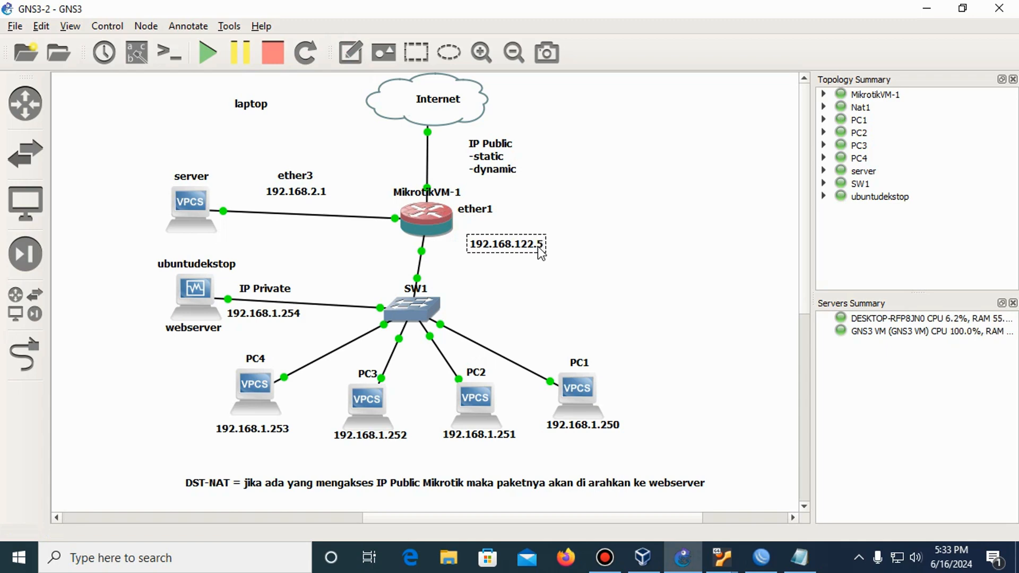
pyautogui.moveTo(512, 236); pyautogui.dragTo(509, 220)
pyautogui.click(614, 205)
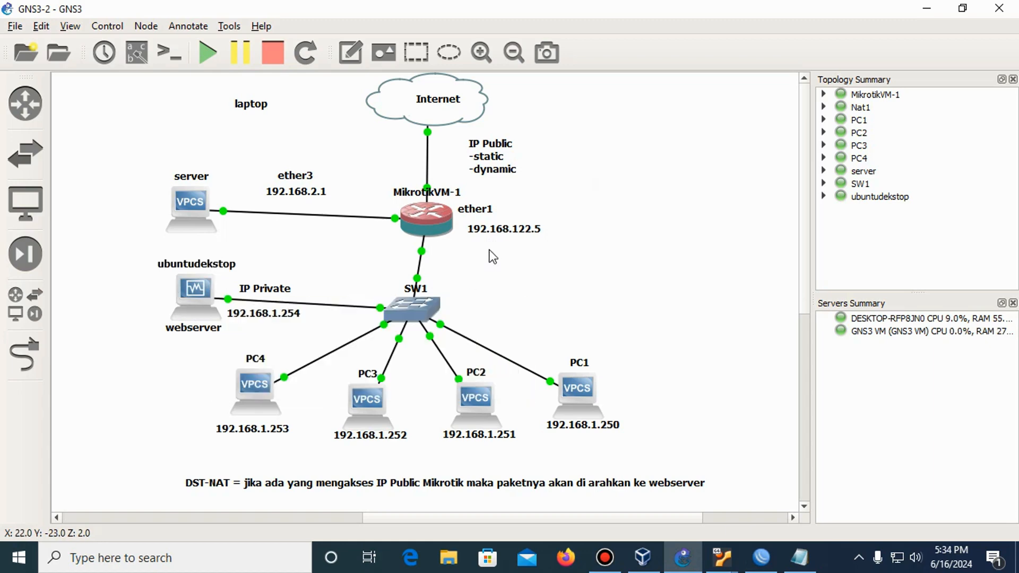
# Step: Move the "laptop" note right so it sits directly beside the Internet cloud
pyautogui.moveTo(244, 113); pyautogui.dragTo(320, 104)
pyautogui.click(235, 105)
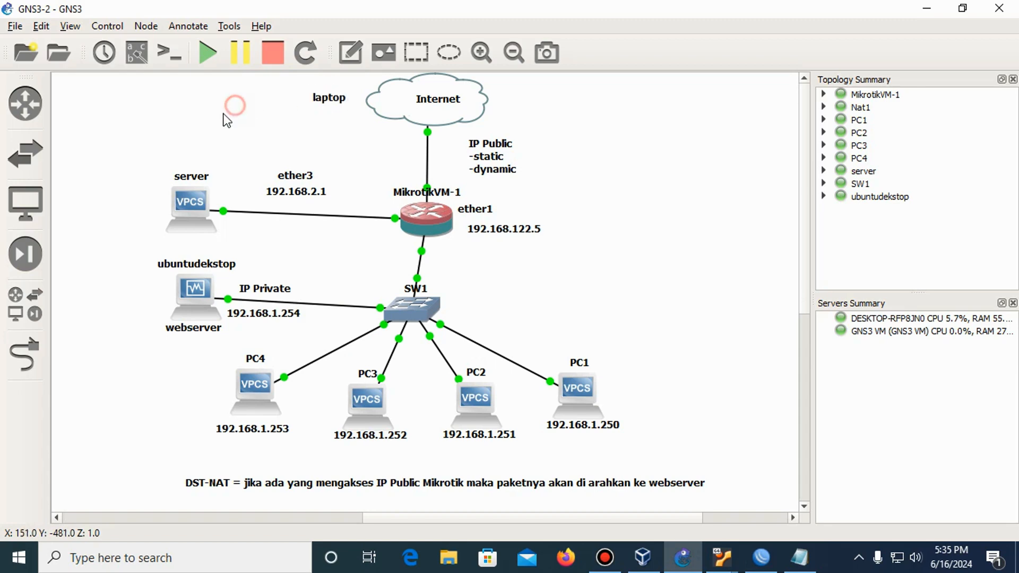
# Step: Add a text note reading "src: Laptop" in the empty area above the server node
pyautogui.click(342, 60)
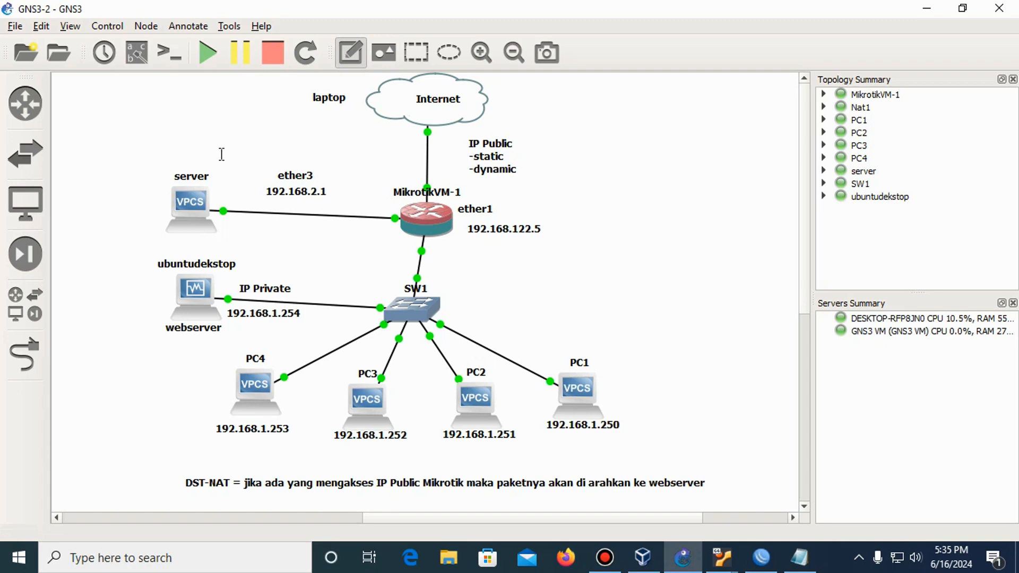
pyautogui.click(185, 115)
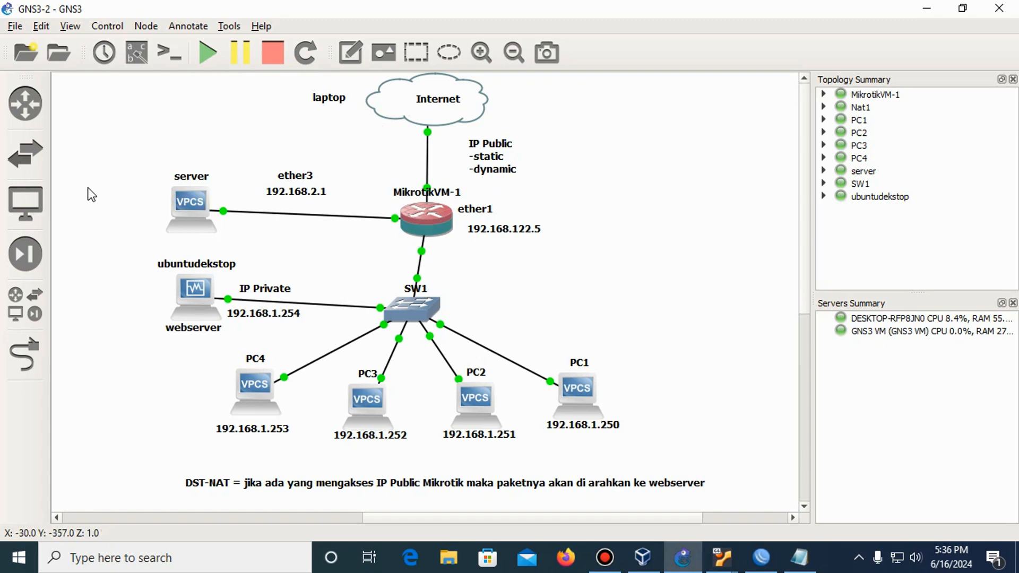
pyautogui.click(347, 53)
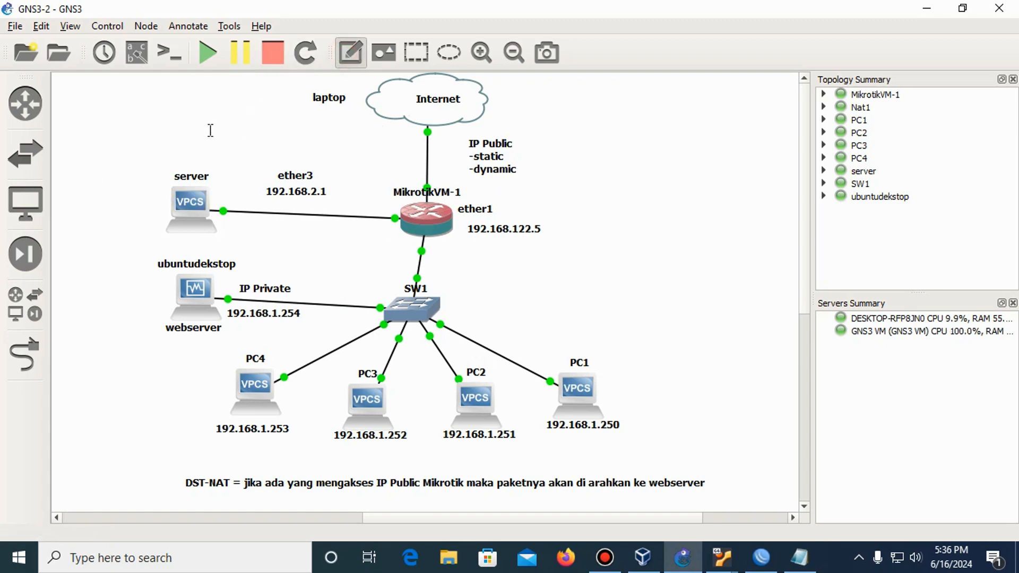
pyautogui.click(179, 116)
pyautogui.write('src;')
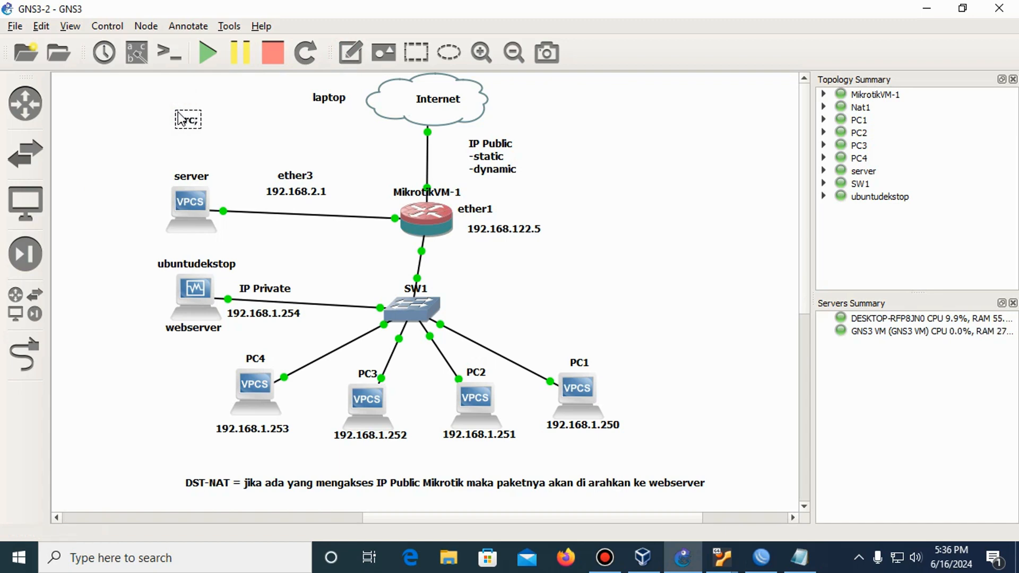
pyautogui.write('Laptop')
pyautogui.press('Left')
pyautogui.press('Left')
pyautogui.press('Left')
pyautogui.press('Left')
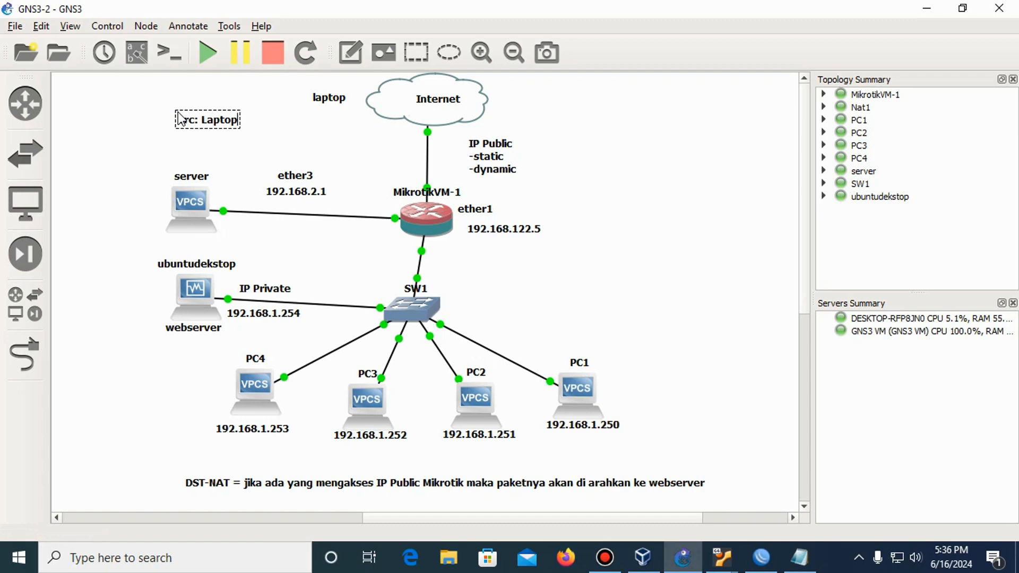
# Step: Add a second line reading "dst: 192.168.122.5" to the "src: Laptop" note and finish editing it
pyautogui.press('Return')
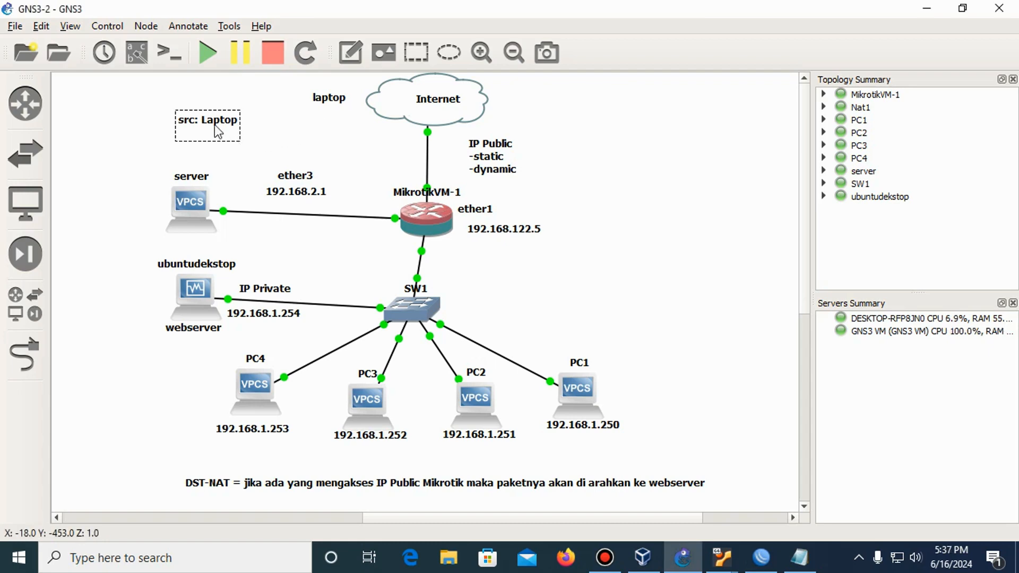
pyautogui.doubleClick(195, 130)
pyautogui.click(195, 130)
pyautogui.write(':')
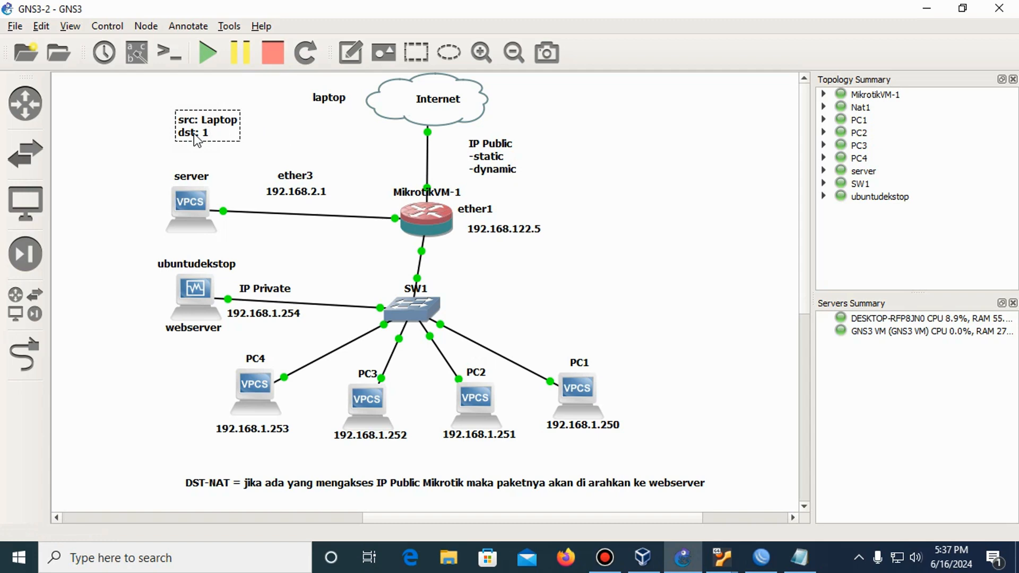
pyautogui.write(' 192.168')
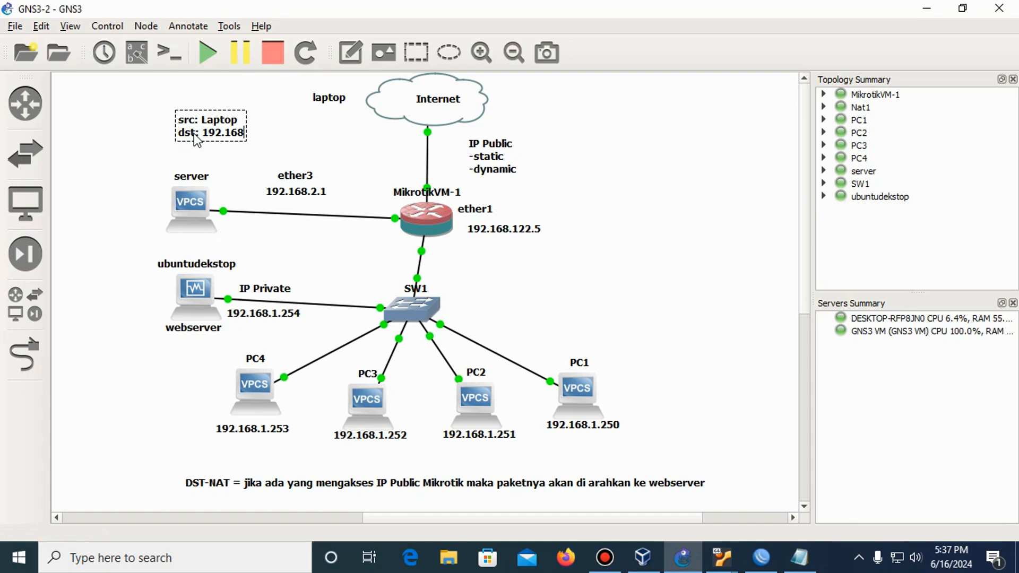
pyautogui.write('.122.5')
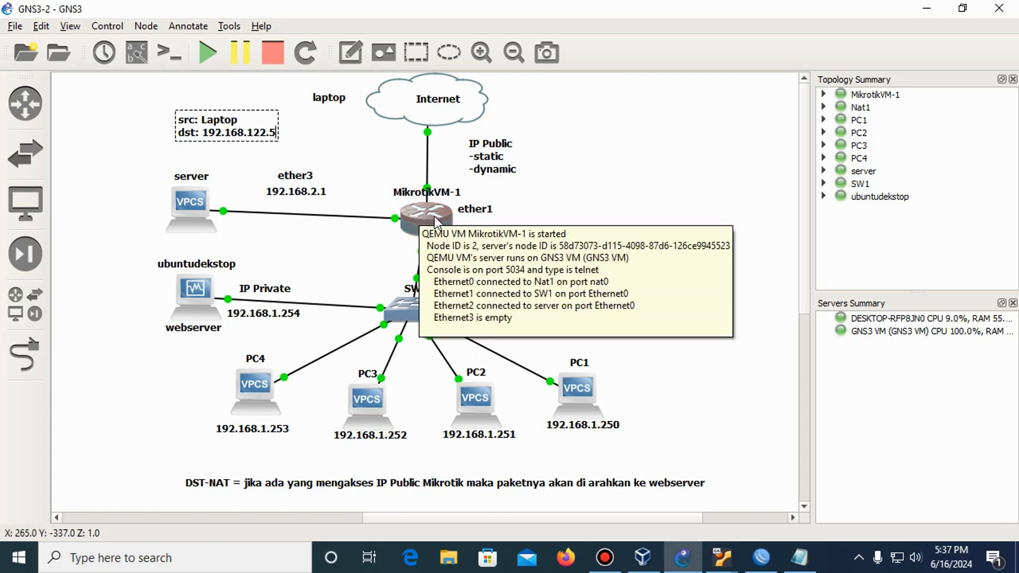
pyautogui.click(532, 192)
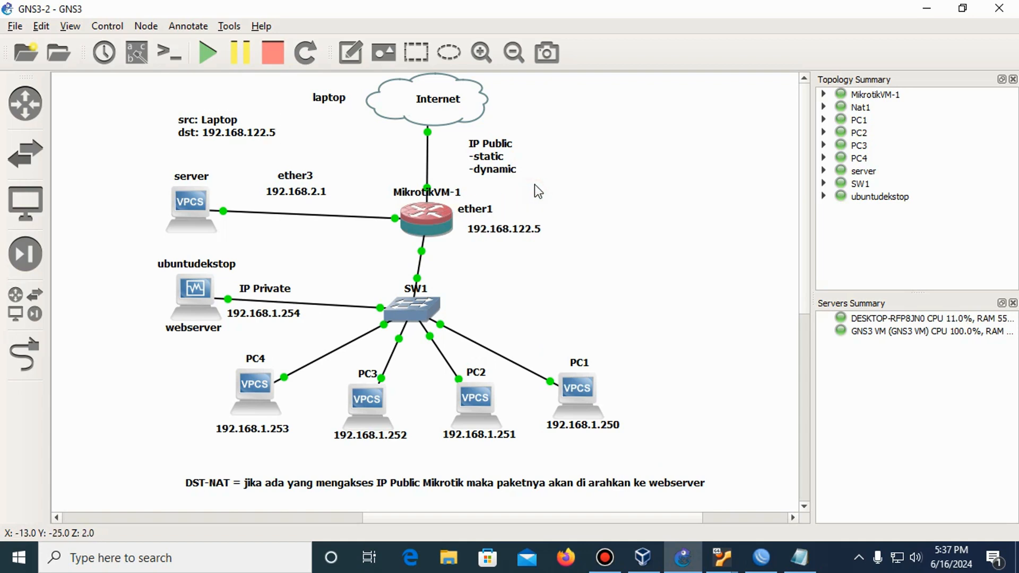
# Step: Shift the DST-NAT explanation note slightly right beneath the PC nodes
pyautogui.click(345, 486)
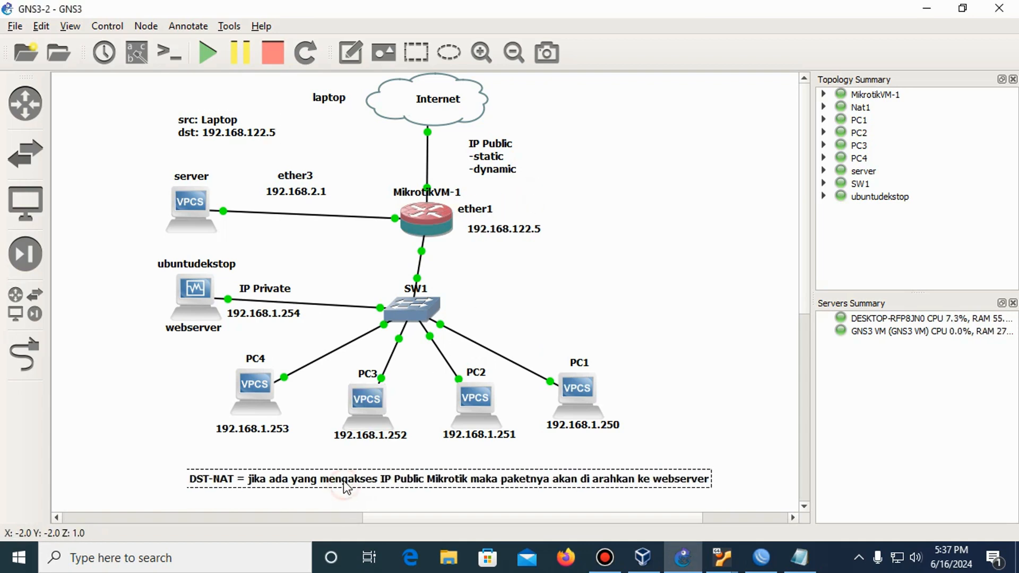
pyautogui.moveTo(345, 485)
pyautogui.mouseDown()
pyautogui.moveTo(373, 487)
pyautogui.moveTo(351, 487)
pyautogui.mouseUp()
pyautogui.click(558, 209)
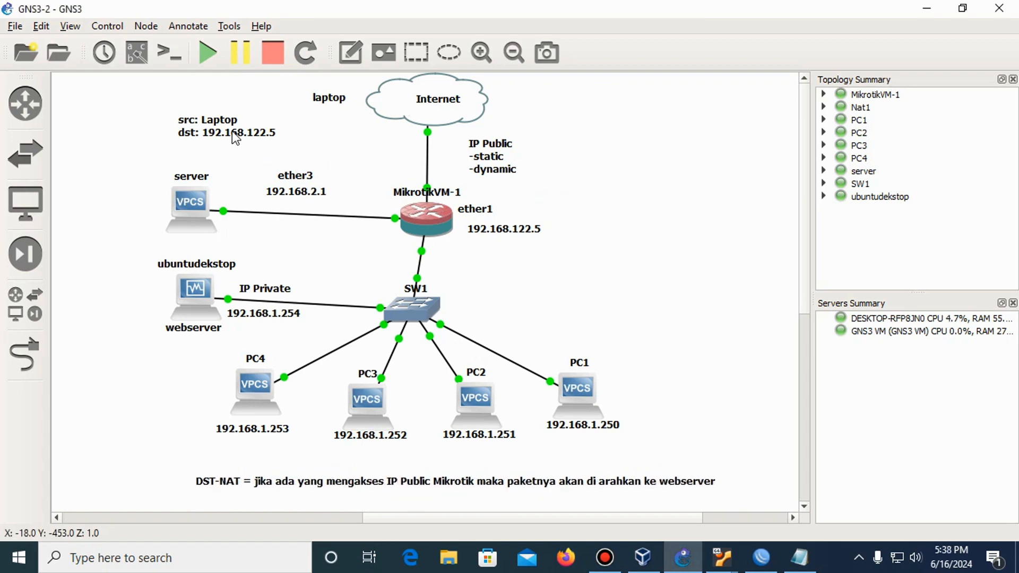
# Step: Move the "src: Laptop" and "dst: 192.168.122.5" note up to free space above the server node
pyautogui.click(217, 125)
pyautogui.moveTo(217, 126); pyautogui.dragTo(216, 112)
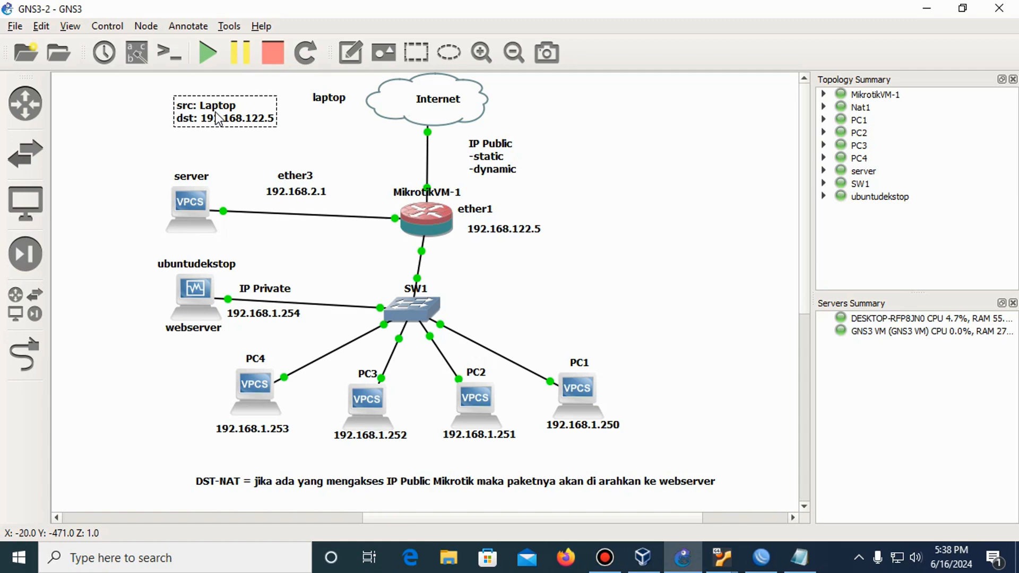
pyautogui.click(207, 135)
pyautogui.click(213, 119)
# Step: Add a second text note above the server node reading "src: Laptop" and, on a new line, "dst: 192.168.1.254"
pyautogui.click(350, 52)
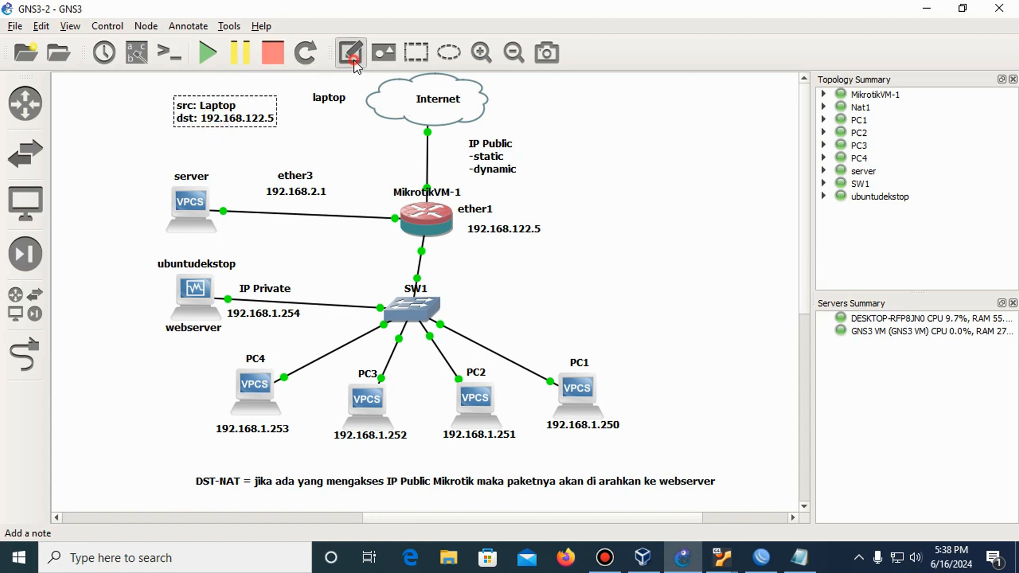
pyautogui.click(177, 137)
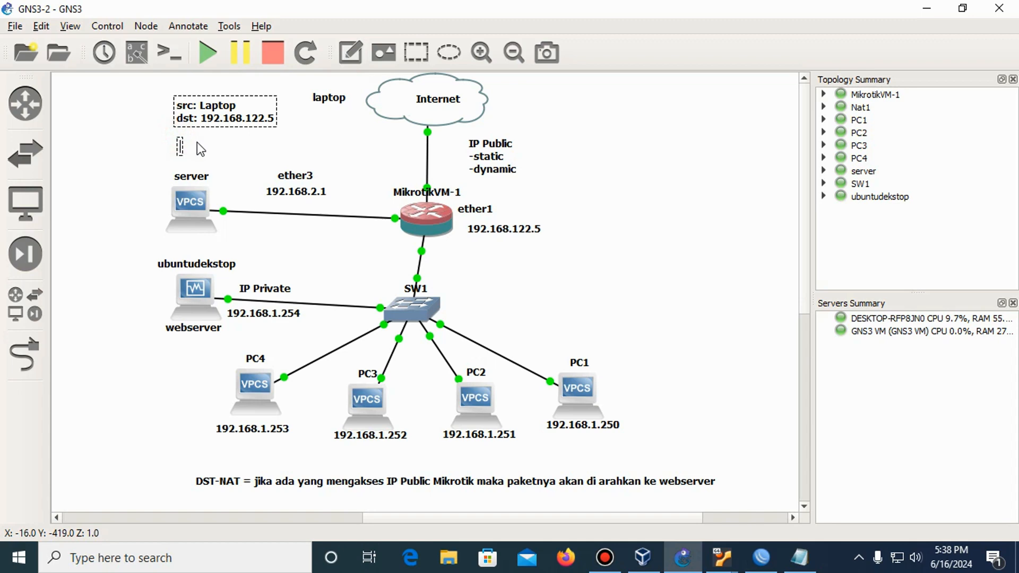
pyautogui.write('src')
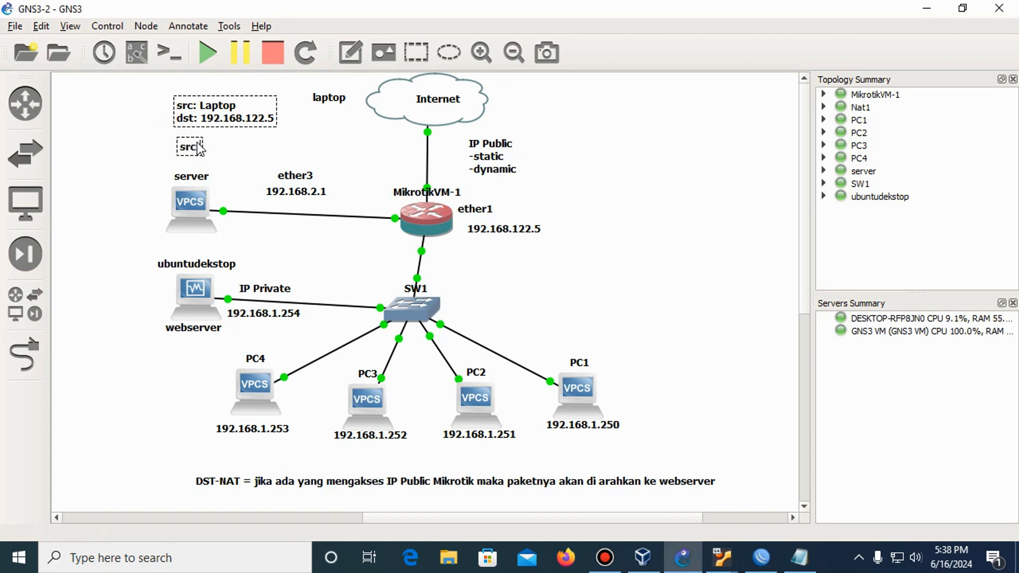
pyautogui.write(' :')
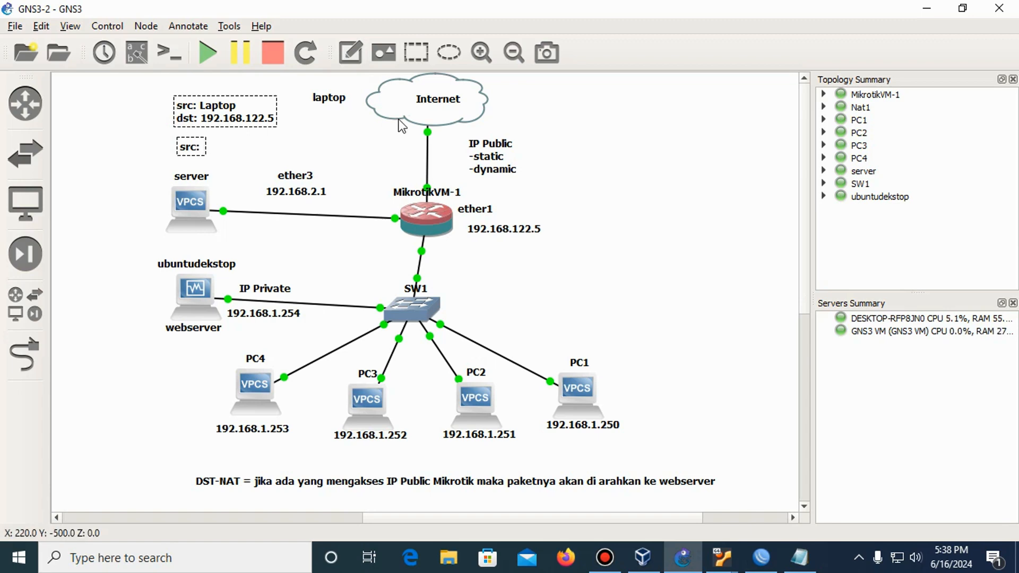
pyautogui.write(' Laptop')
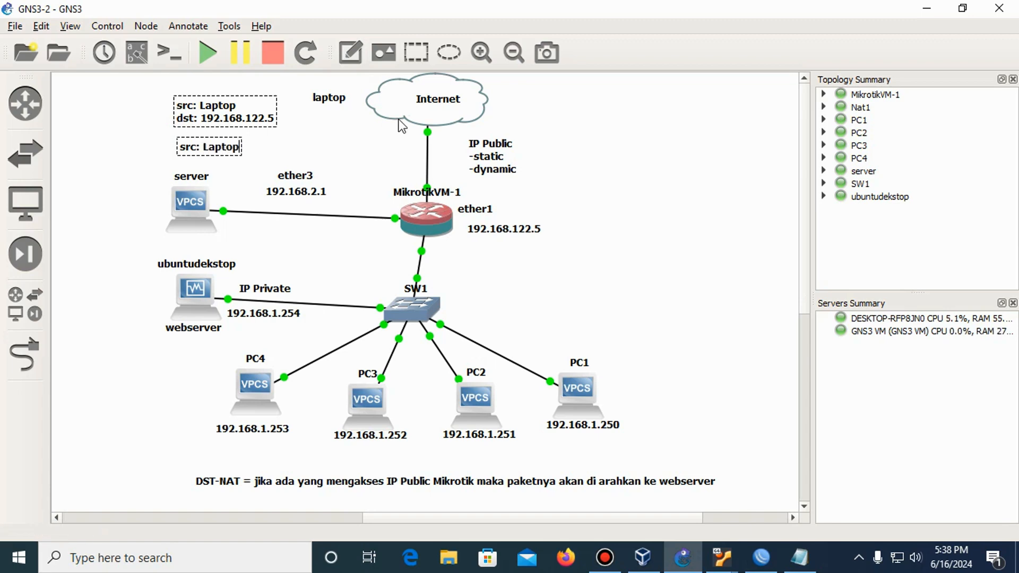
pyautogui.press('Return')
pyautogui.write('dst: 192.1')
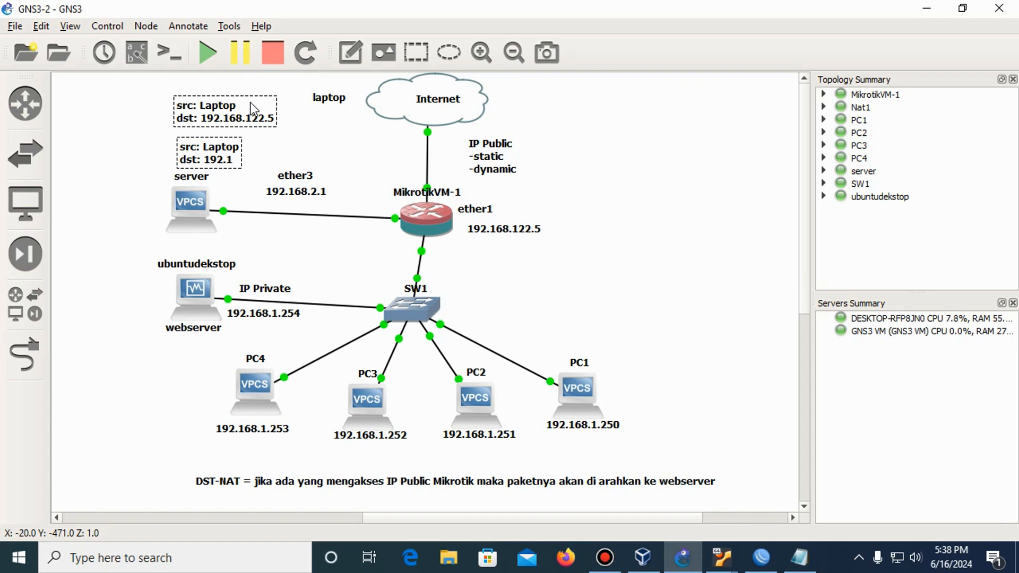
pyautogui.write('68')
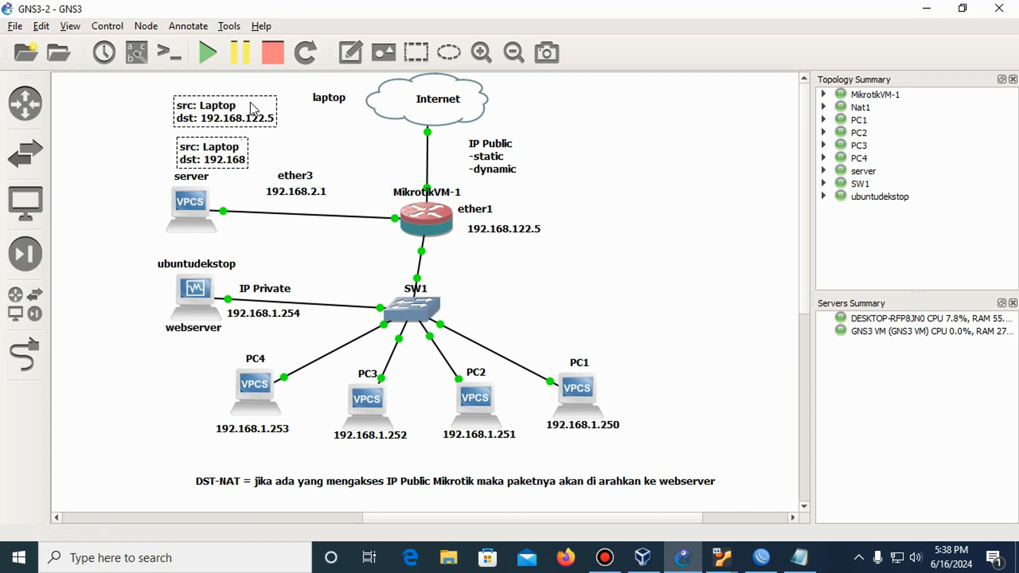
pyautogui.write('.1.254')
pyautogui.click(326, 153)
# Step: Nudge the "dst: 192.168.1.254" note slightly up and left so it lines up under the first packet note, leaving it deselected
pyautogui.moveTo(238, 158)
pyautogui.mouseDown()
pyautogui.moveTo(228, 158)
pyautogui.moveTo(234, 148)
pyautogui.mouseUp()
pyautogui.click(294, 149)
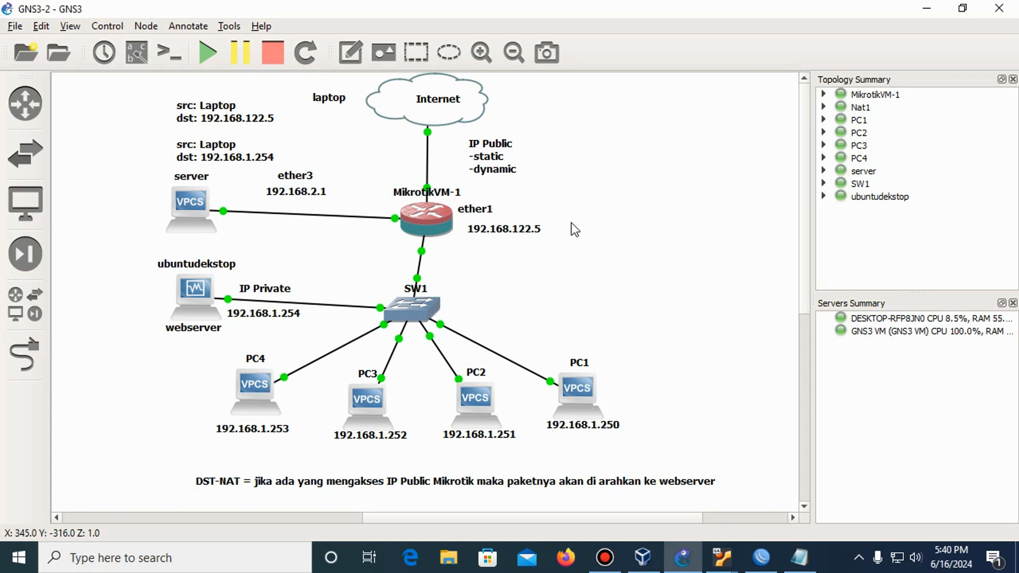
pyautogui.click(625, 296)
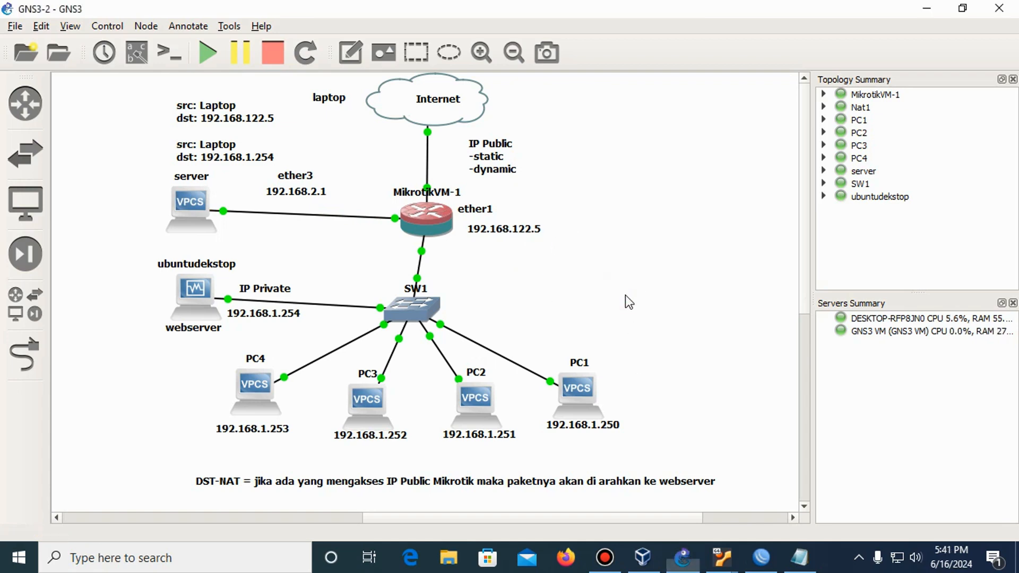
# Step: Switch to WinBox and start a new NAT rule in the IP firewall
pyautogui.click(761, 557)
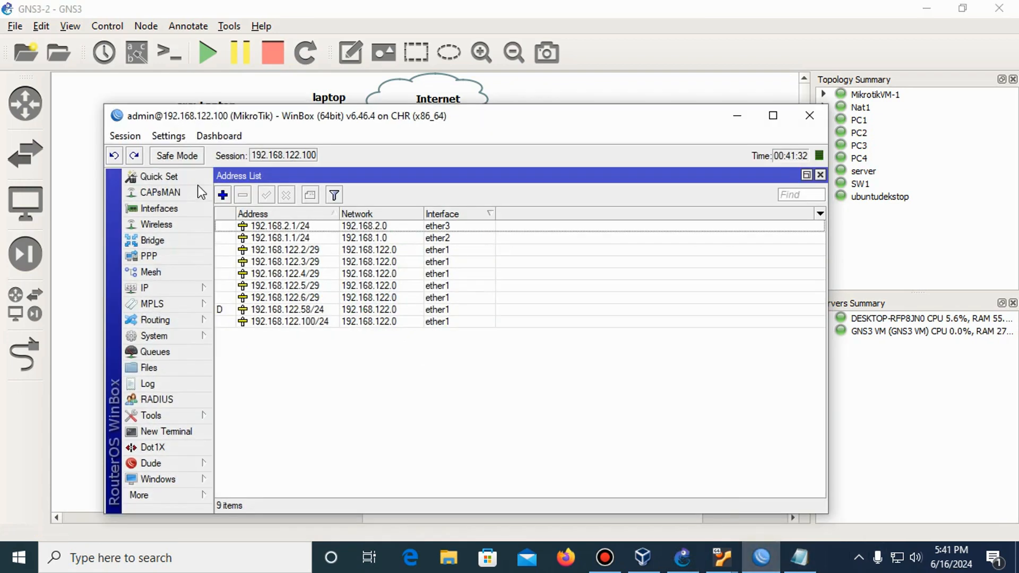
pyautogui.click(160, 289)
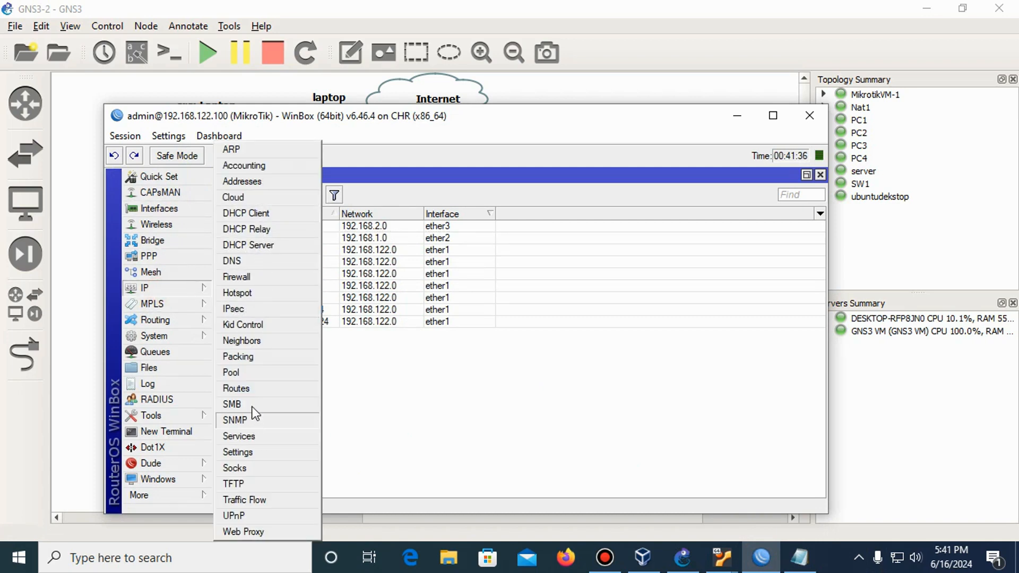
pyautogui.click(254, 275)
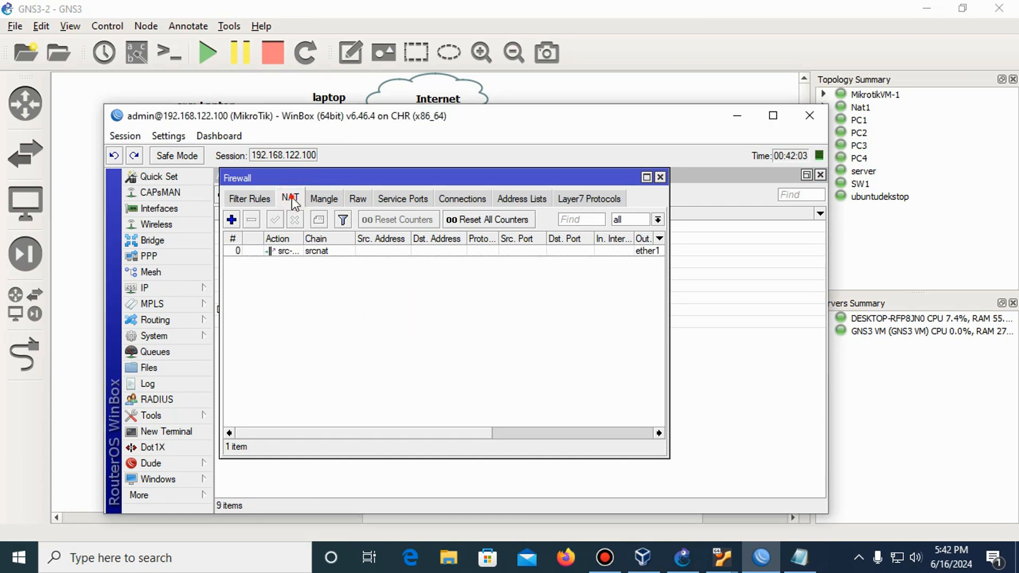
pyautogui.click(231, 220)
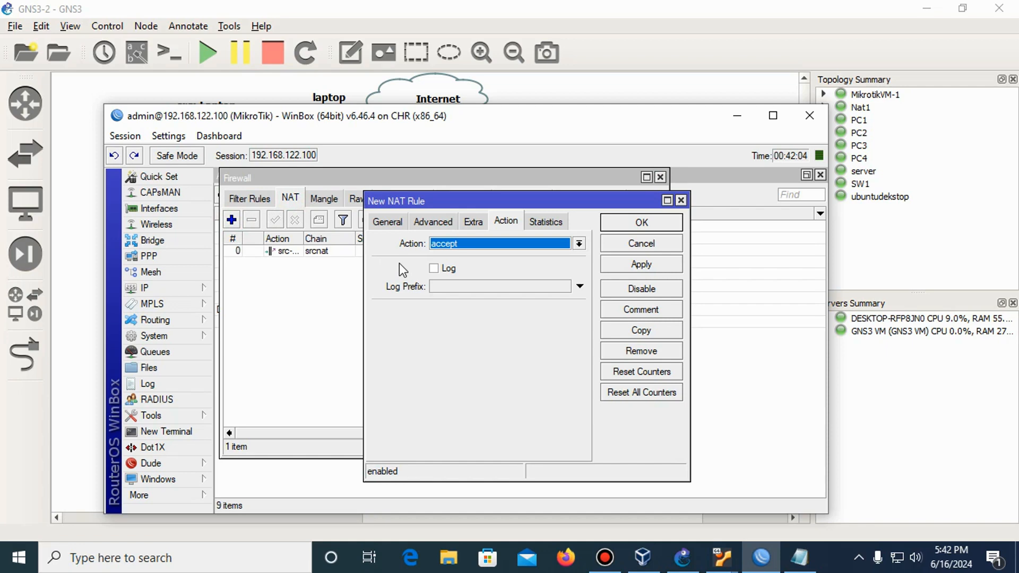
pyautogui.click(439, 317)
# Step: Set the new NAT rule's chain to dstnat and its destination address to 192.168.122.5
pyautogui.click(396, 223)
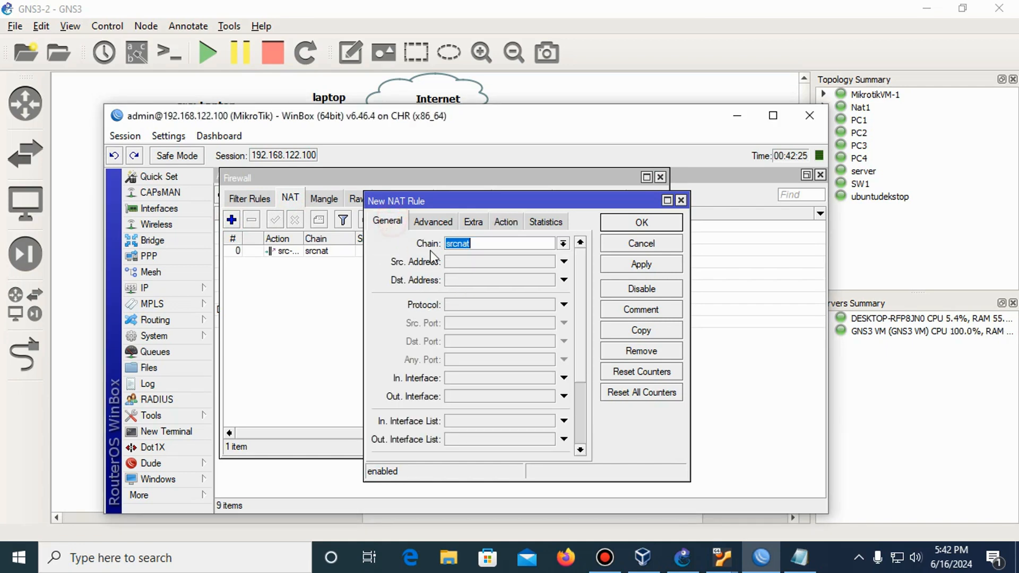
pyautogui.click(565, 244)
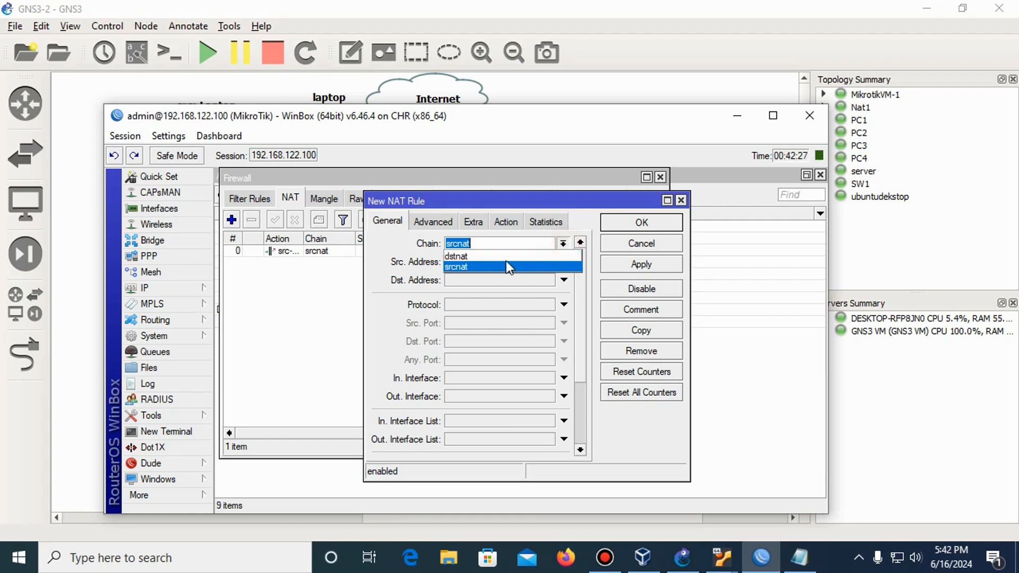
pyautogui.click(503, 264)
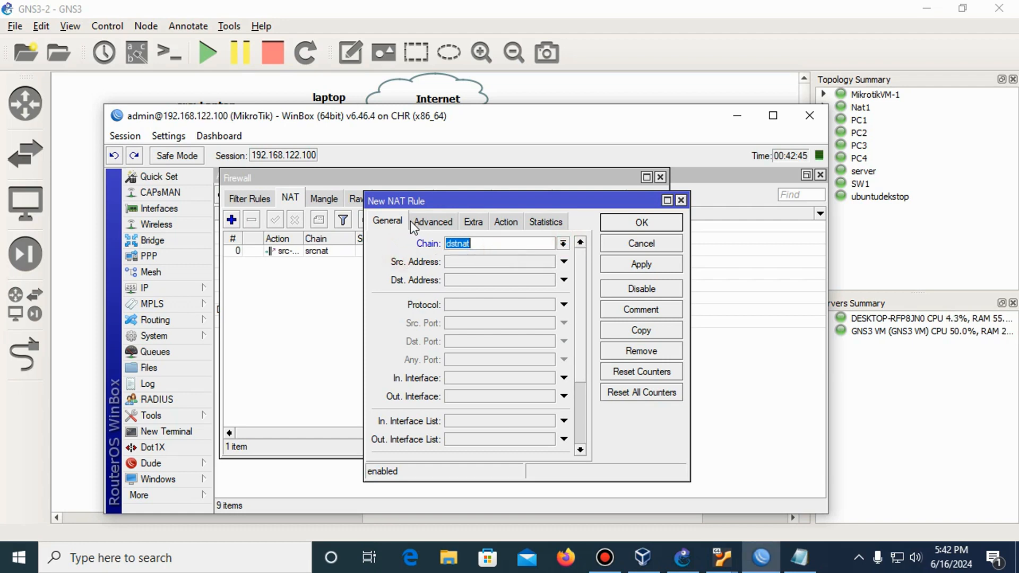
pyautogui.click(454, 281)
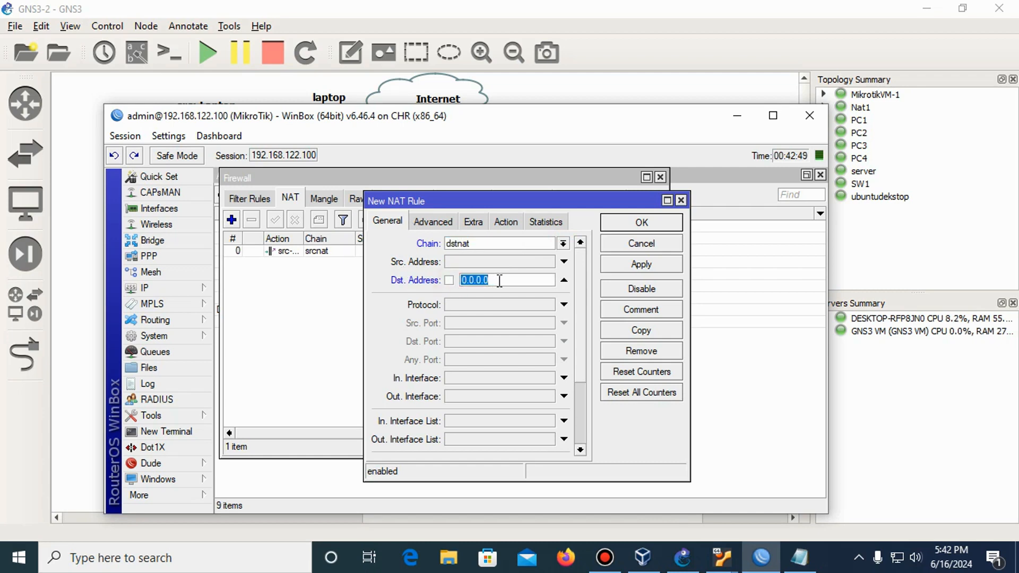
pyautogui.write('192.168.122.5')
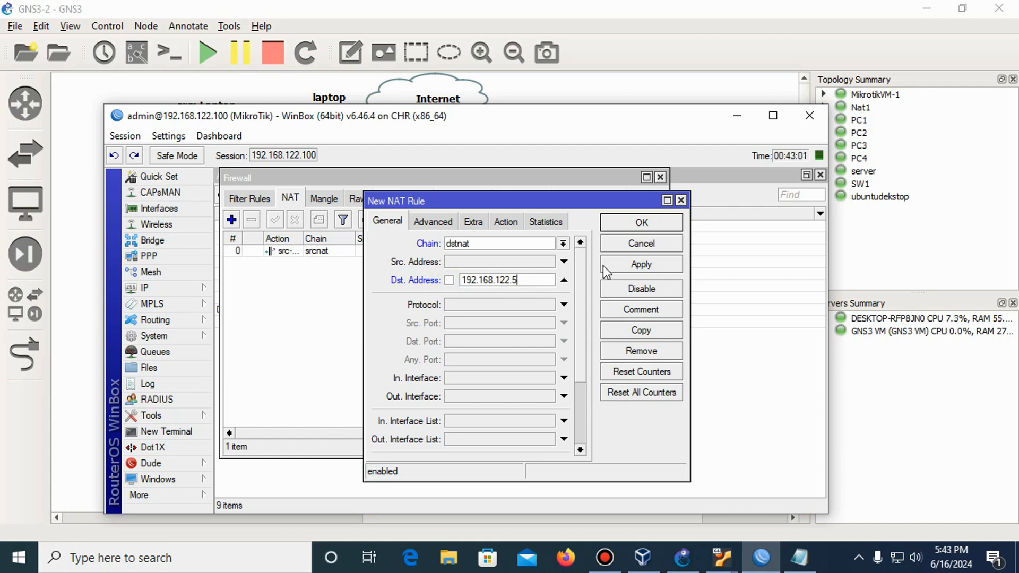
pyautogui.moveTo(499, 113); pyautogui.dragTo(505, 88)
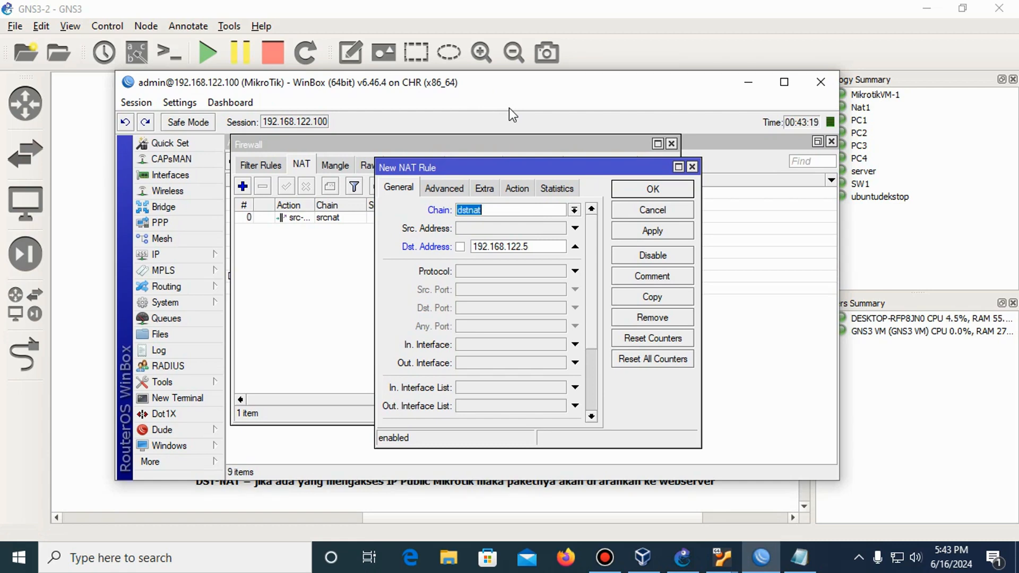
# Step: Set the new NAT rule's protocol to icmp
pyautogui.click(575, 271)
pyautogui.click(559, 272)
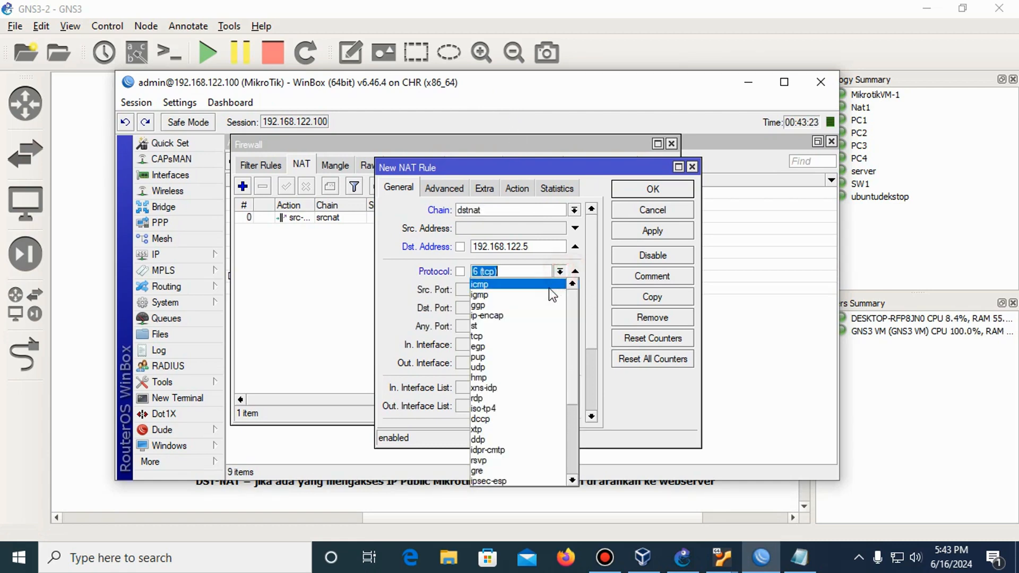
pyautogui.click(539, 285)
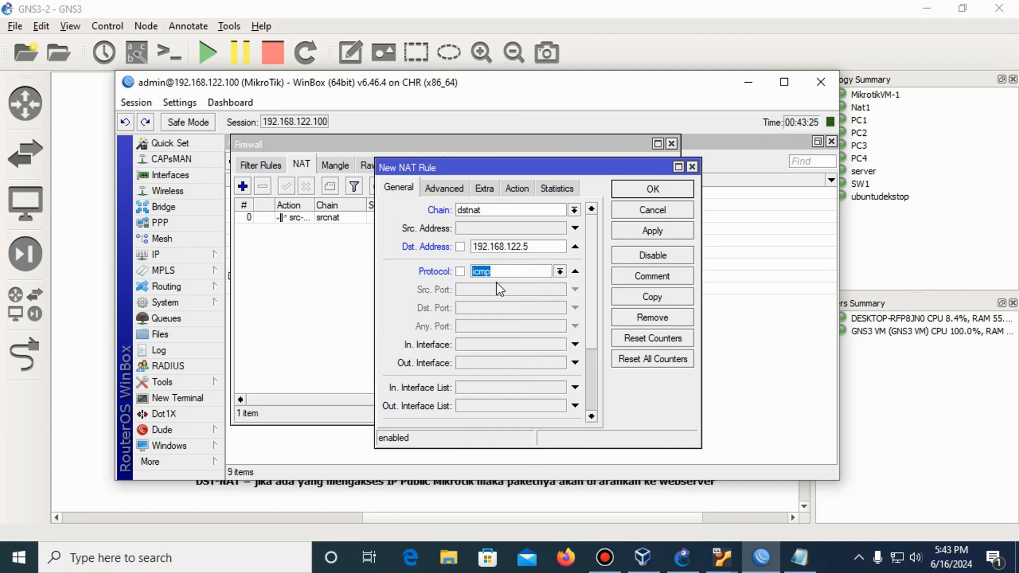
pyautogui.click(417, 283)
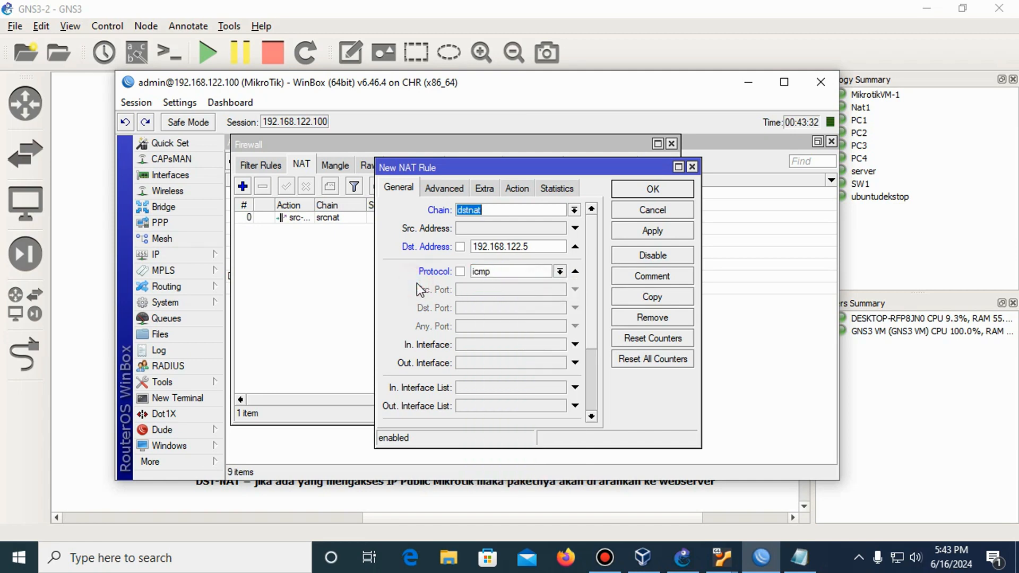
# Step: Change the NAT rule's protocol to tcp
pyautogui.click(560, 271)
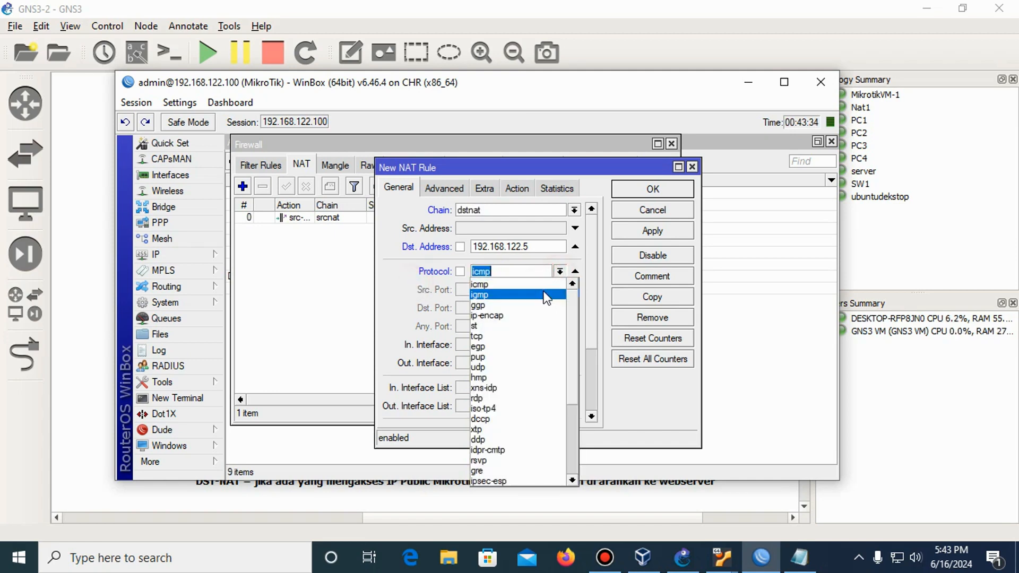
pyautogui.scroll(-3, 527, 448)
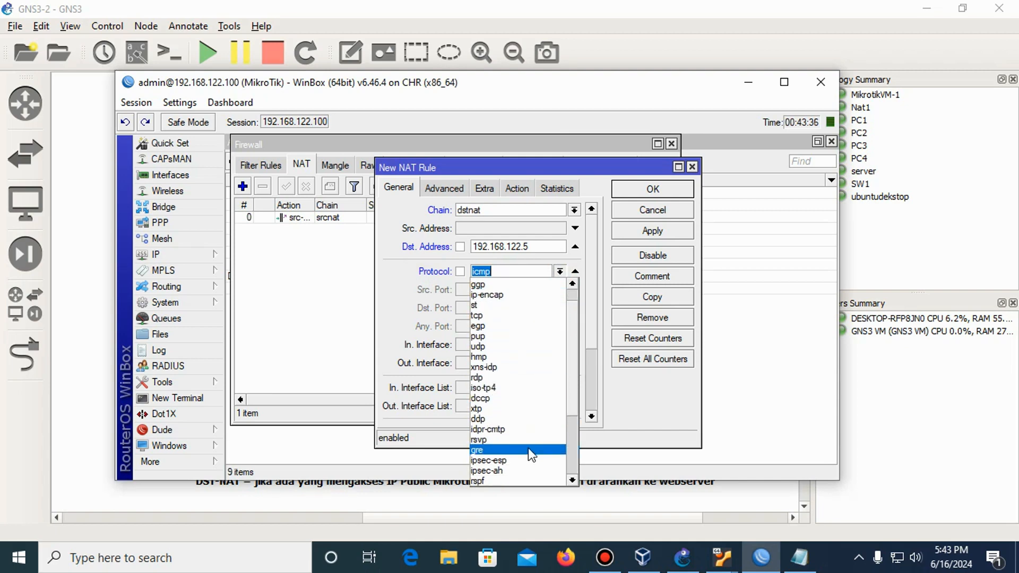
pyautogui.scroll(3, 527, 447)
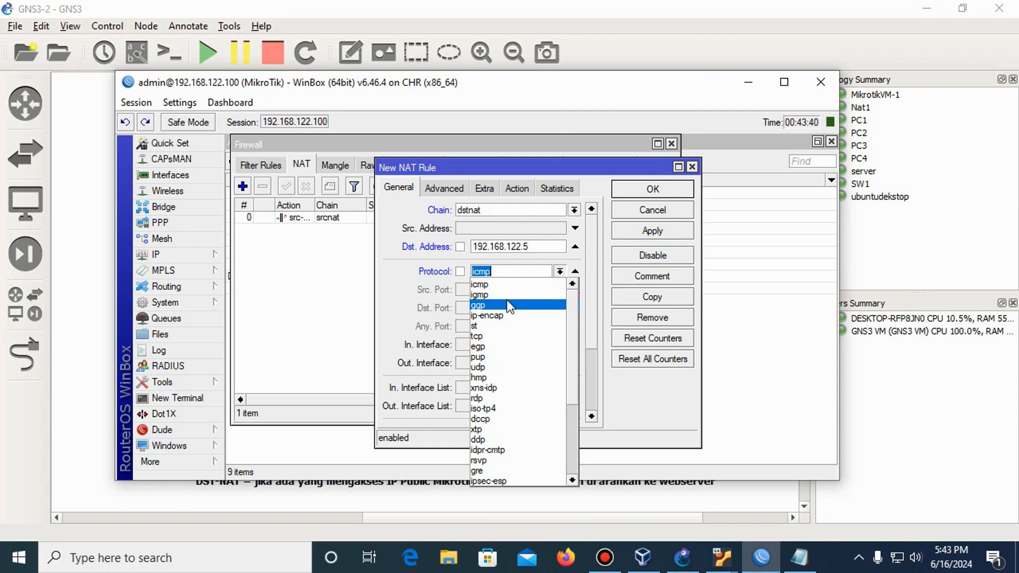
pyautogui.write('t')
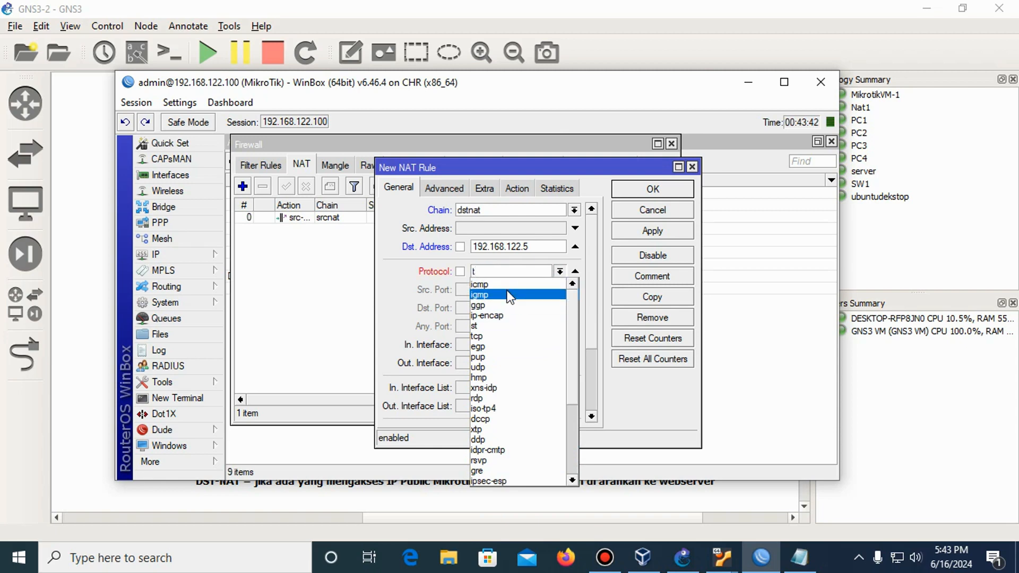
pyautogui.write('cp')
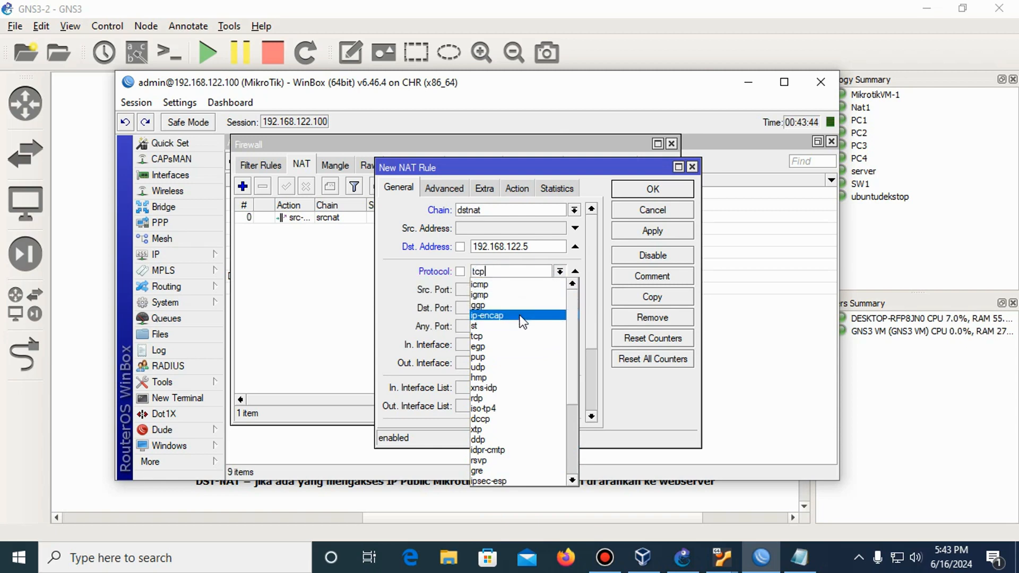
pyautogui.click(504, 336)
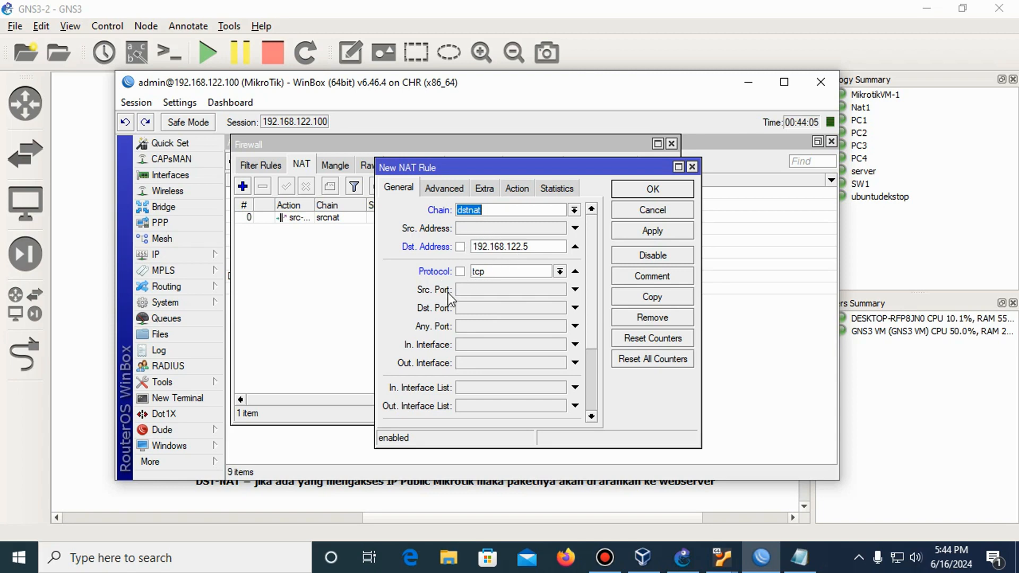
# Step: Set the NAT rule's destination port to 8181
pyautogui.click(499, 308)
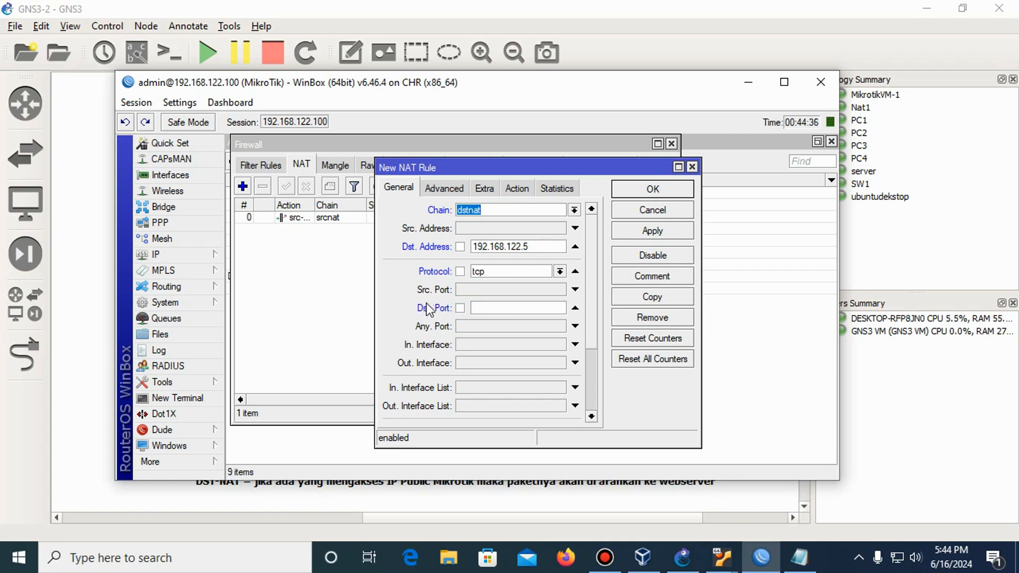
pyautogui.click(488, 307)
pyautogui.write('8181')
# Step: Set the NAT rule's action to dst-nat, redirecting to address 192.168.1.252 and port 80
pyautogui.click(517, 188)
pyautogui.click(506, 211)
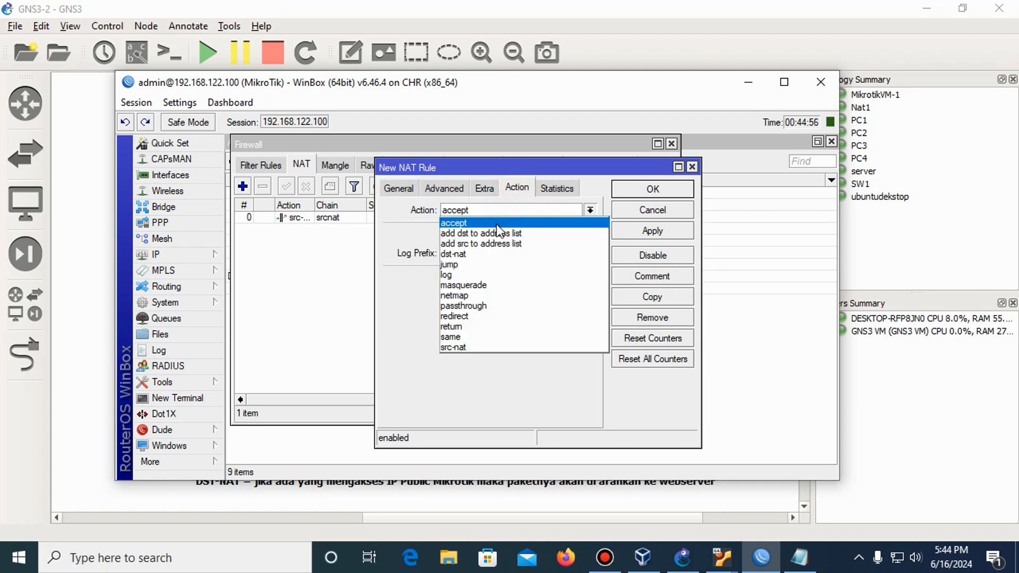
pyautogui.click(485, 253)
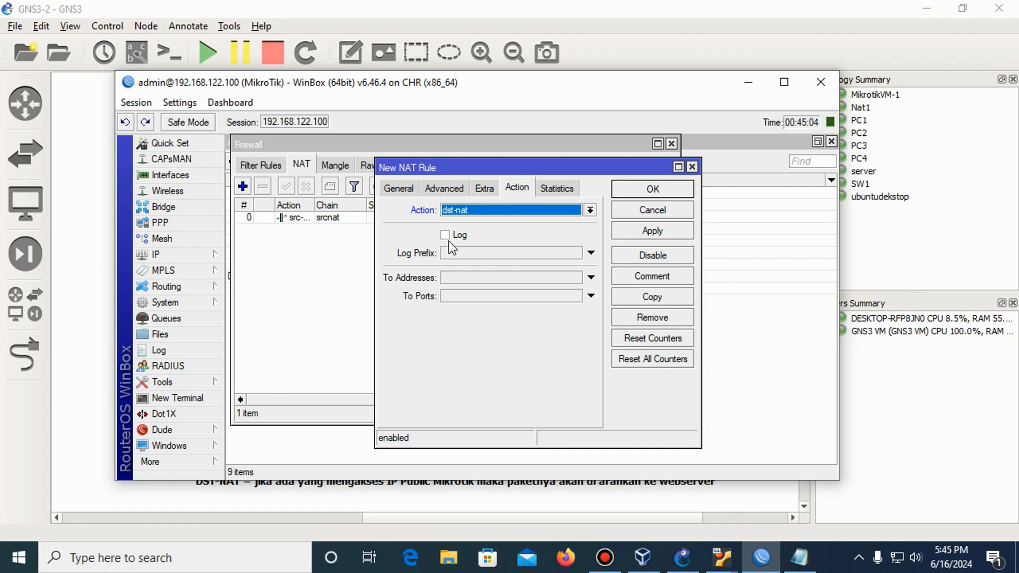
pyautogui.click(451, 278)
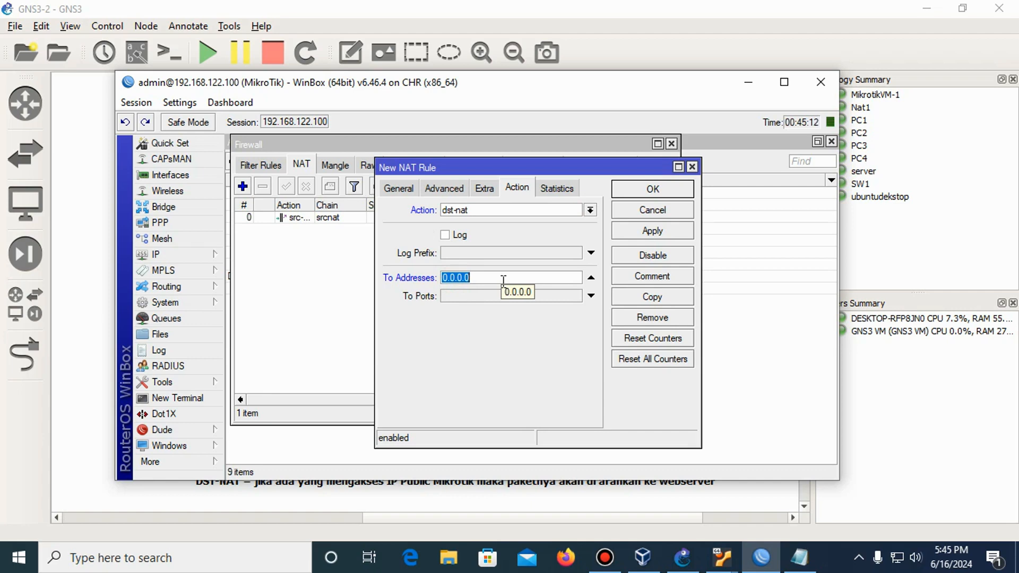
pyautogui.write('192')
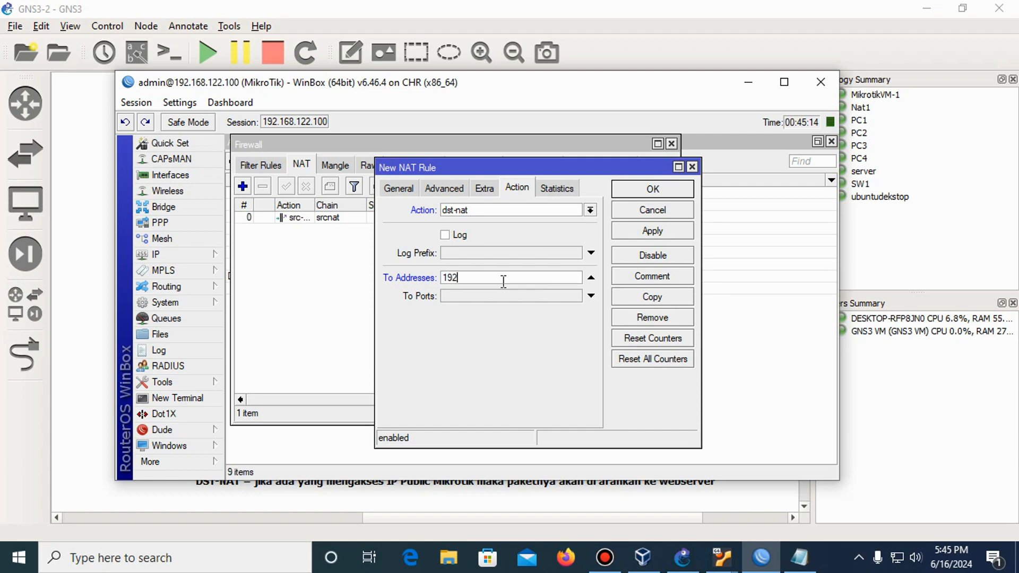
pyautogui.write('.168.1.252')
pyautogui.click(476, 295)
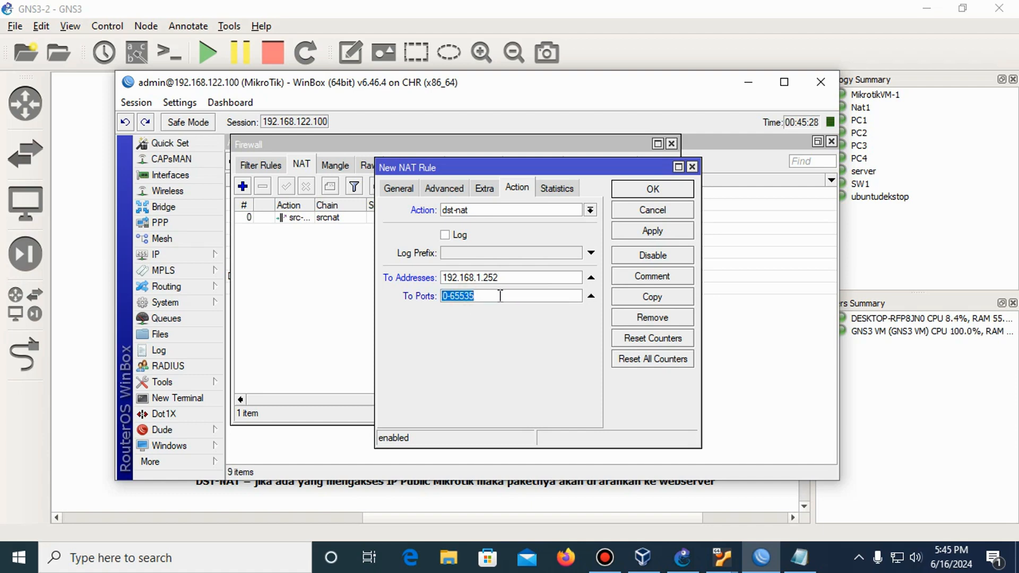
pyautogui.write('80')
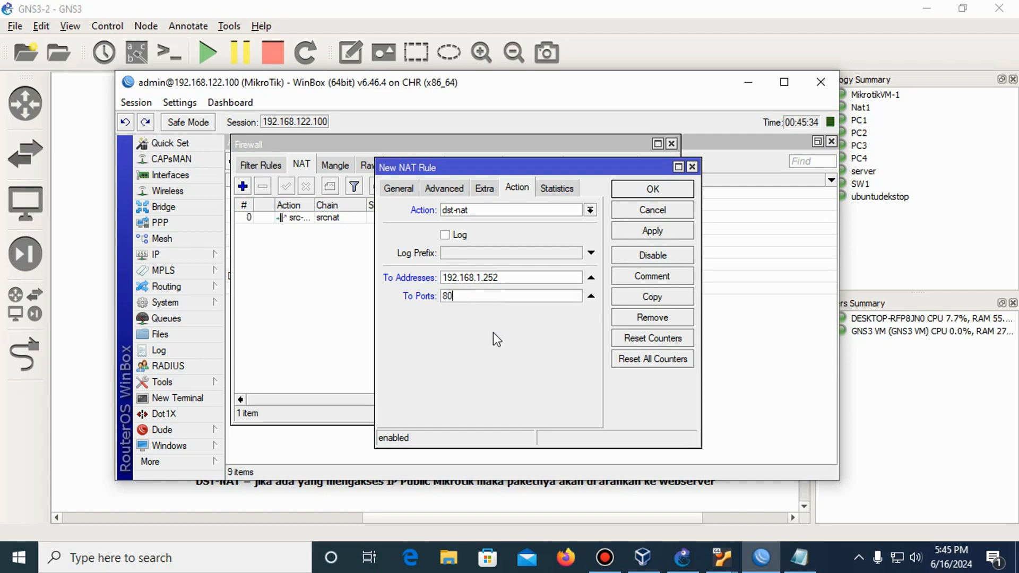
# Step: Review the new NAT rule's general and action settings against the router and webserver addresses in the GNS3 topology
pyautogui.click(404, 188)
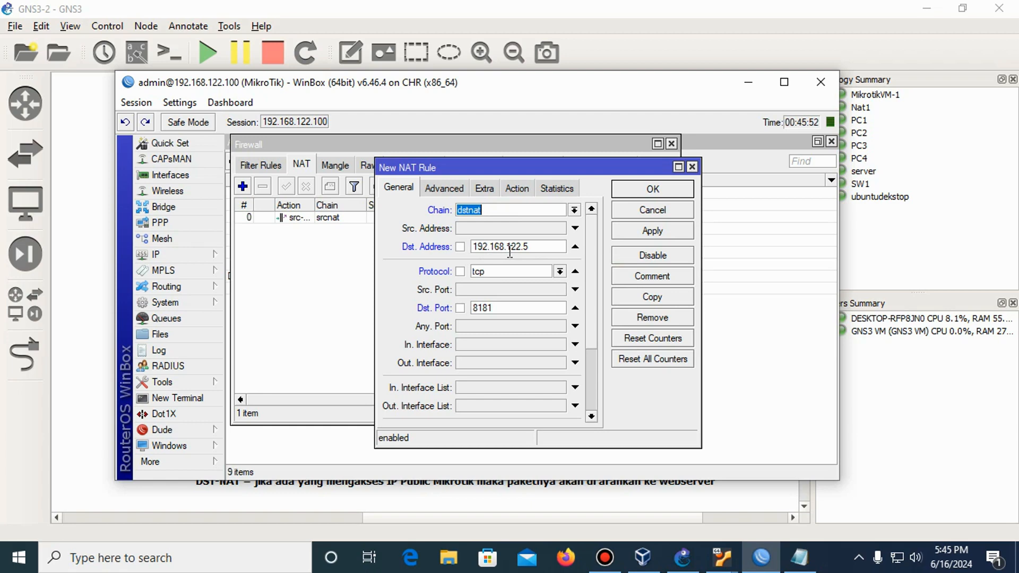
pyautogui.moveTo(562, 77); pyautogui.dragTo(571, 281)
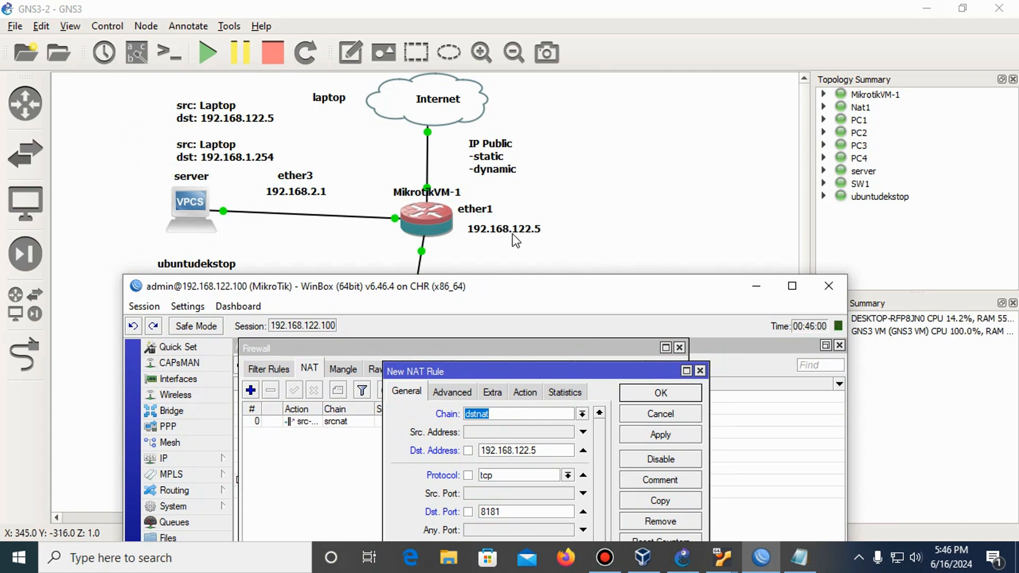
pyautogui.moveTo(542, 284); pyautogui.dragTo(533, 77)
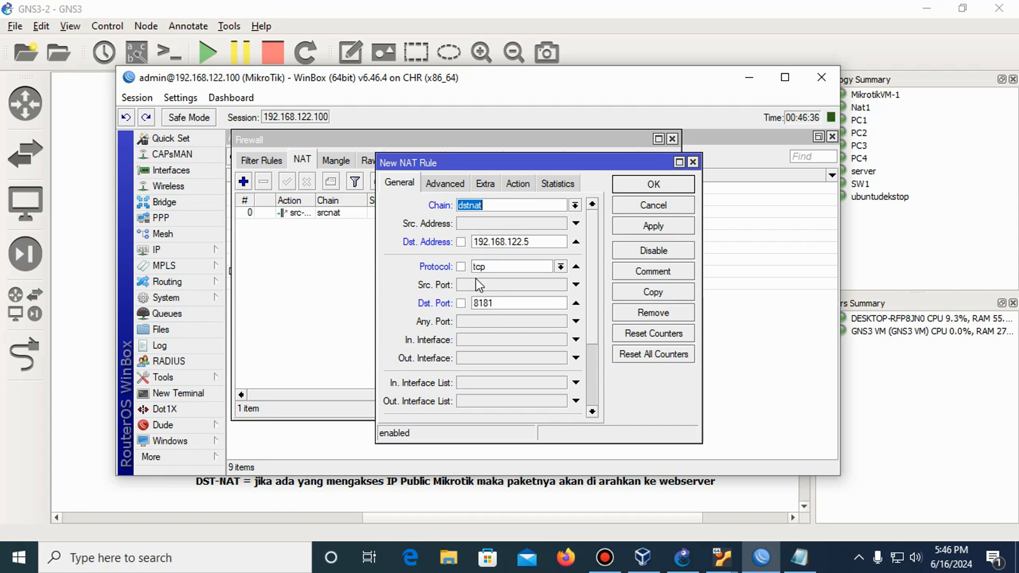
pyautogui.moveTo(519, 80); pyautogui.dragTo(520, 234)
pyautogui.moveTo(521, 241); pyautogui.dragTo(539, 395)
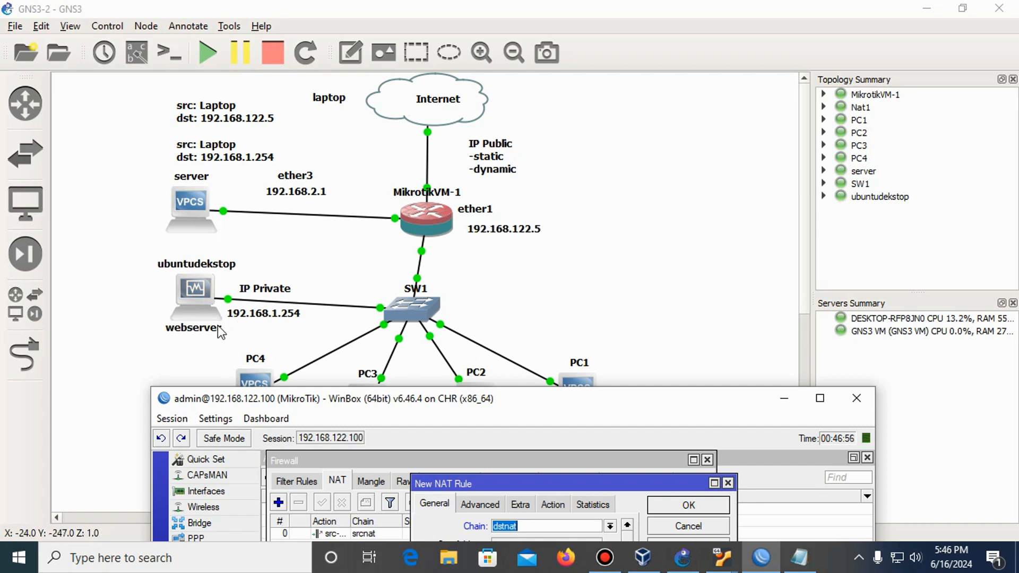
pyautogui.moveTo(393, 408); pyautogui.dragTo(387, 90)
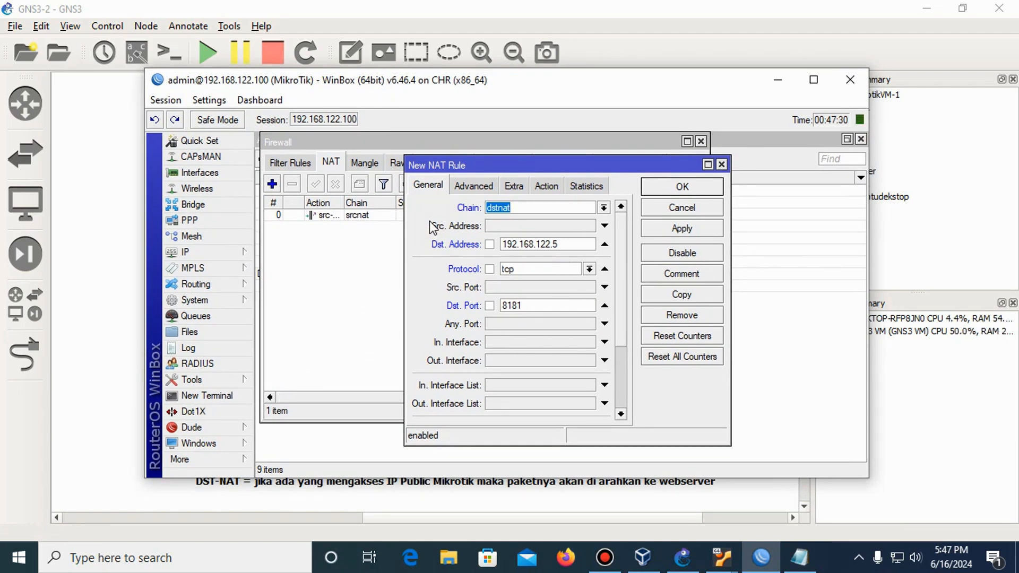
pyautogui.click(541, 186)
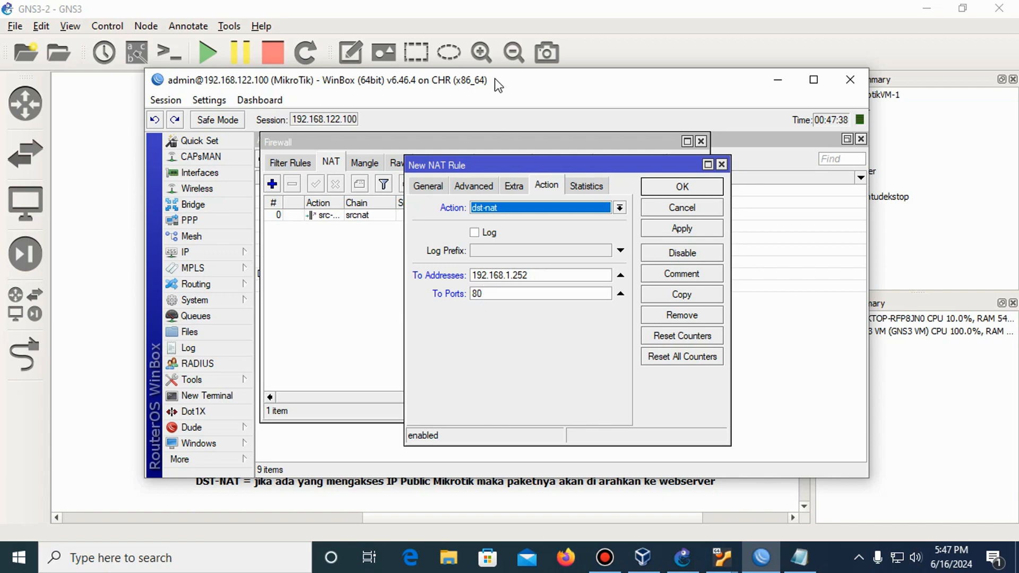
pyautogui.moveTo(495, 79); pyautogui.dragTo(659, 59)
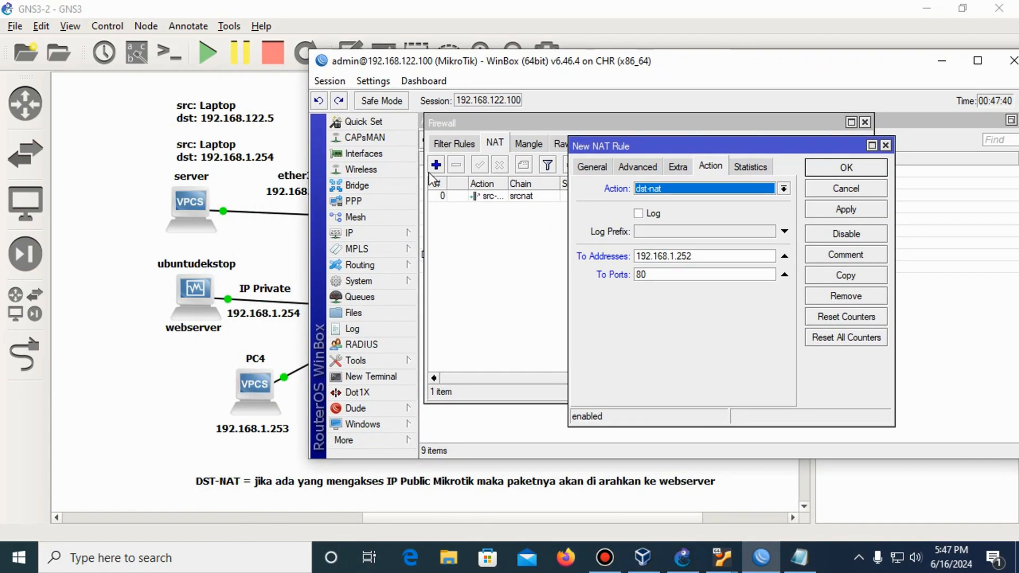
# Step: Switch to the ubuntu dekstop virtual machine, close its terminal, and load localhost:80 in Firefox
pyautogui.click(722, 564)
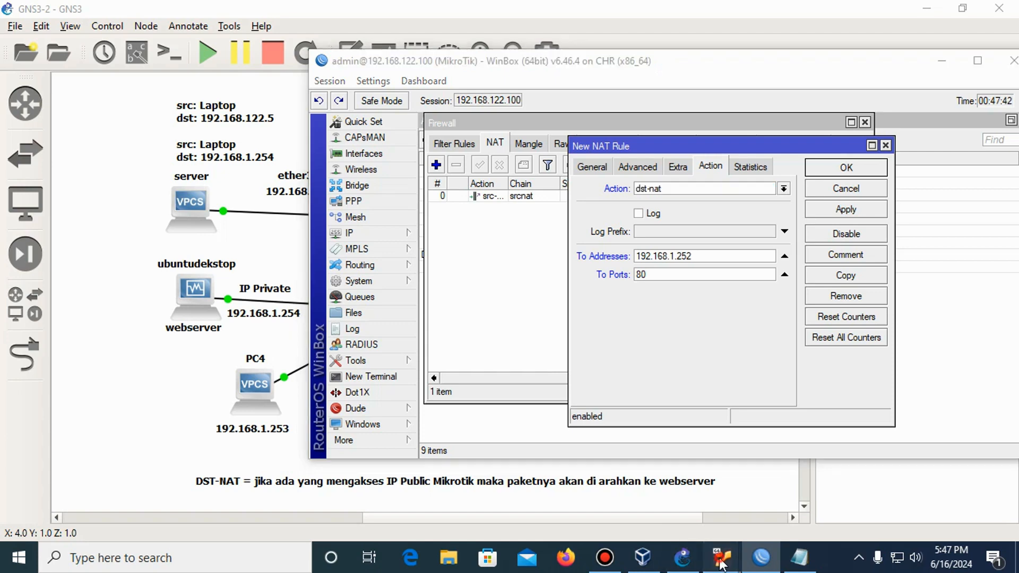
pyautogui.click(741, 478)
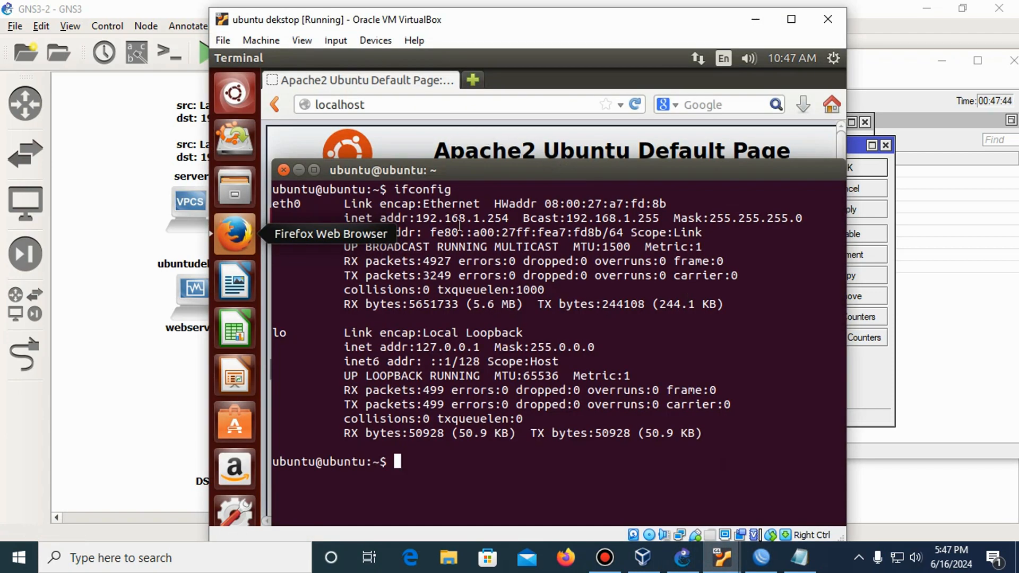
pyautogui.click(284, 170)
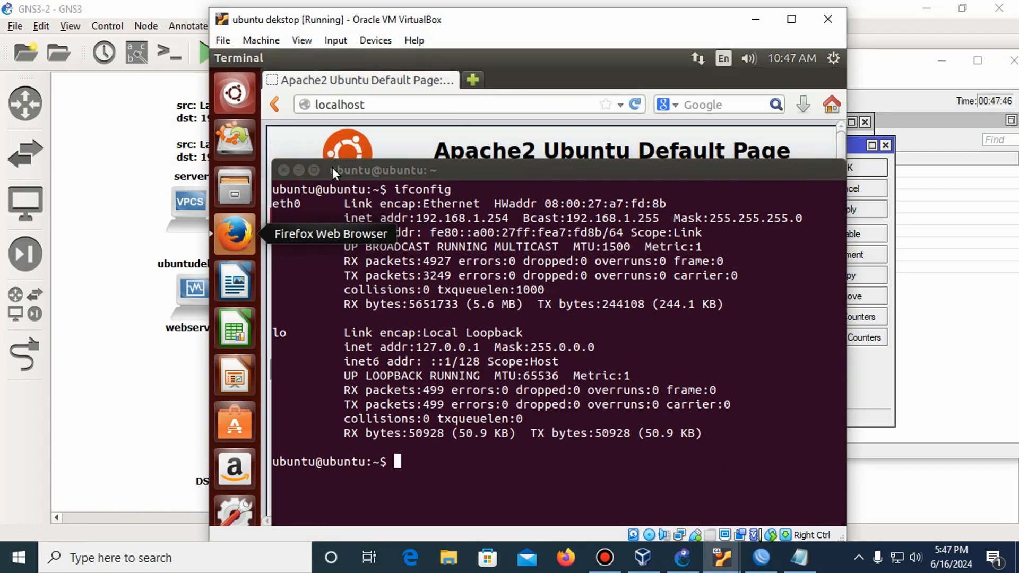
pyautogui.click(476, 107)
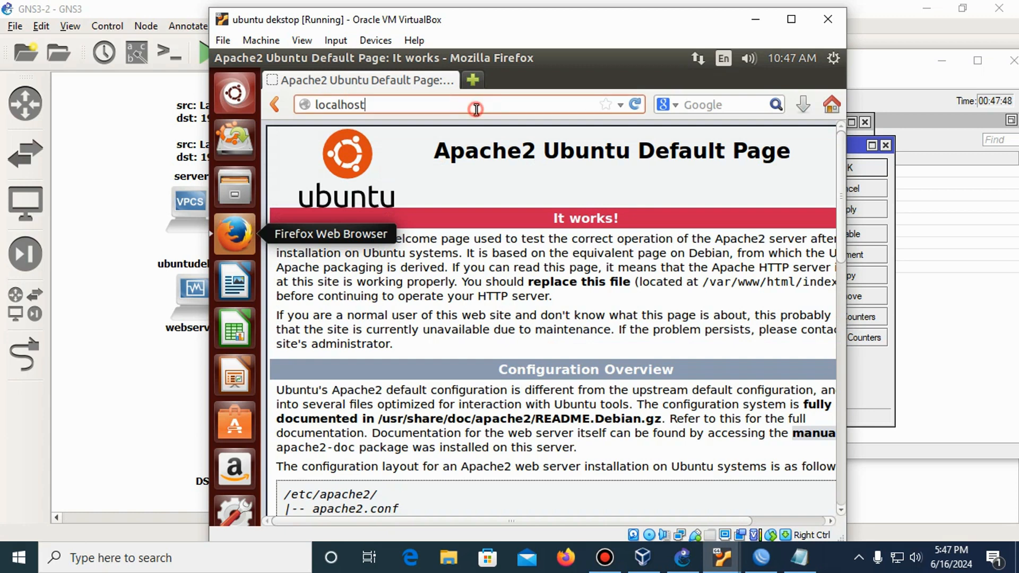
pyautogui.write(':80')
pyautogui.press('Return')
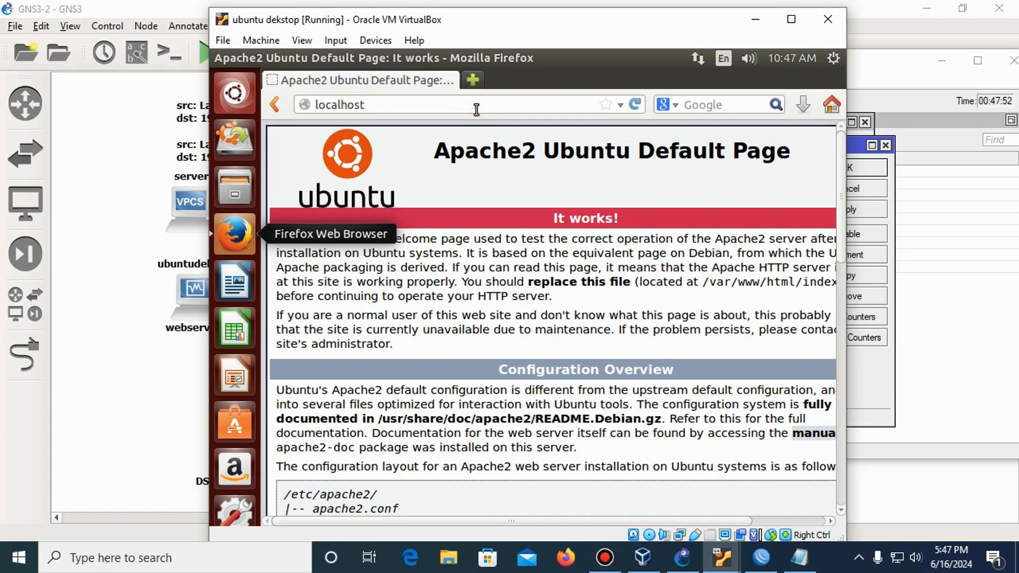
pyautogui.click(757, 18)
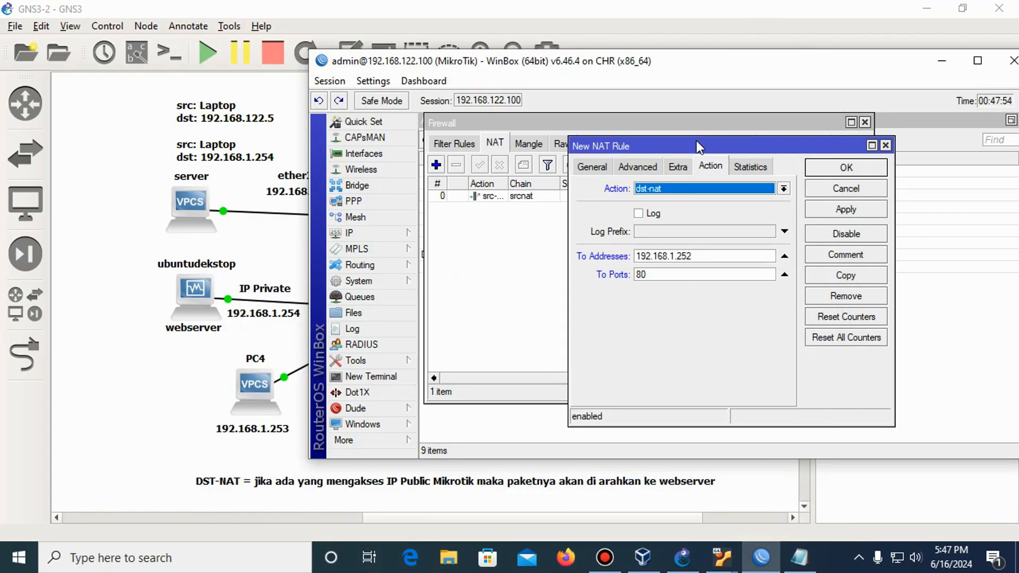
pyautogui.moveTo(667, 68); pyautogui.dragTo(502, 101)
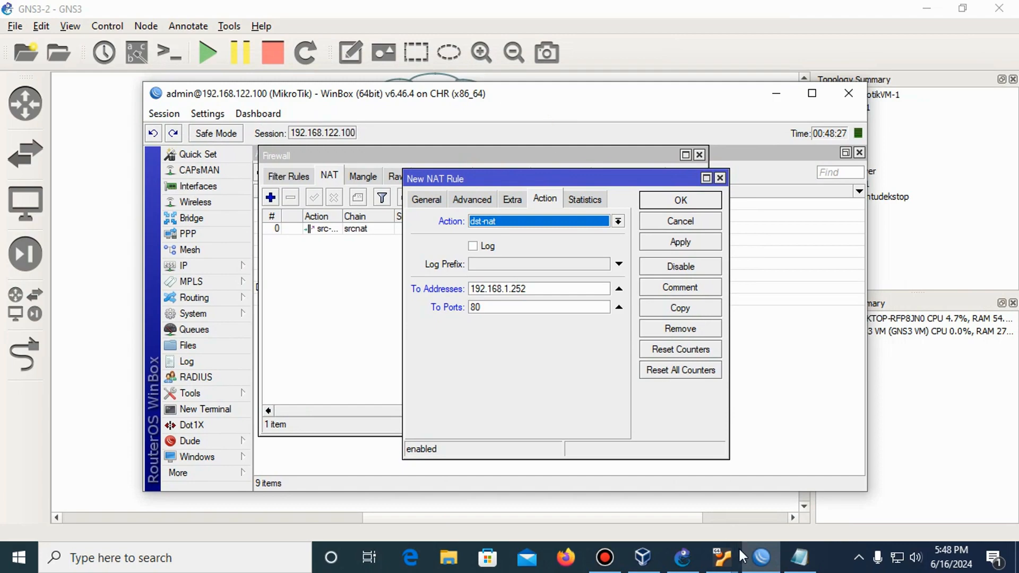
# Step: Inspect the security page information for localhost in the virtual machine's Firefox, and close it
pyautogui.click(723, 557)
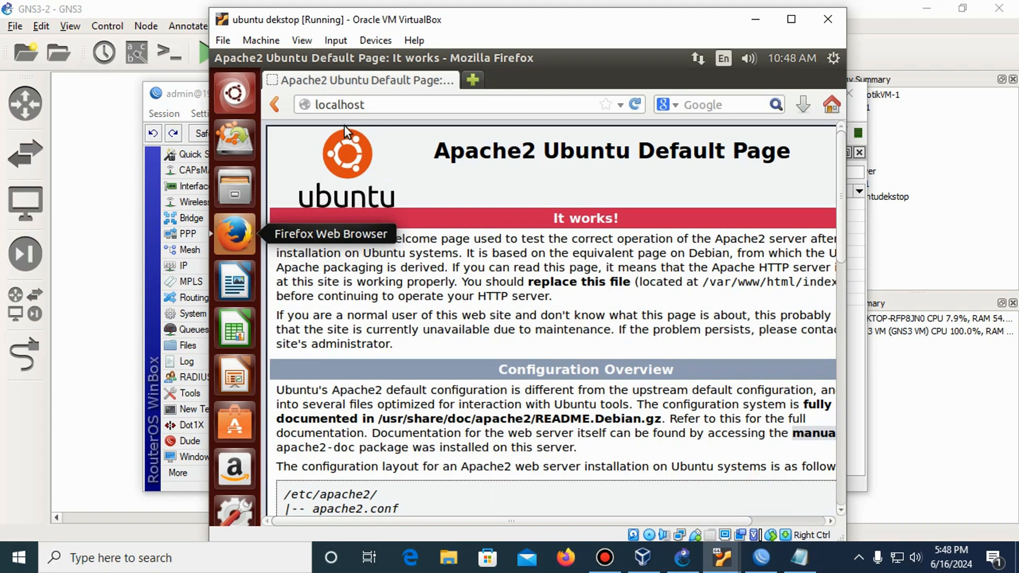
pyautogui.click(366, 106)
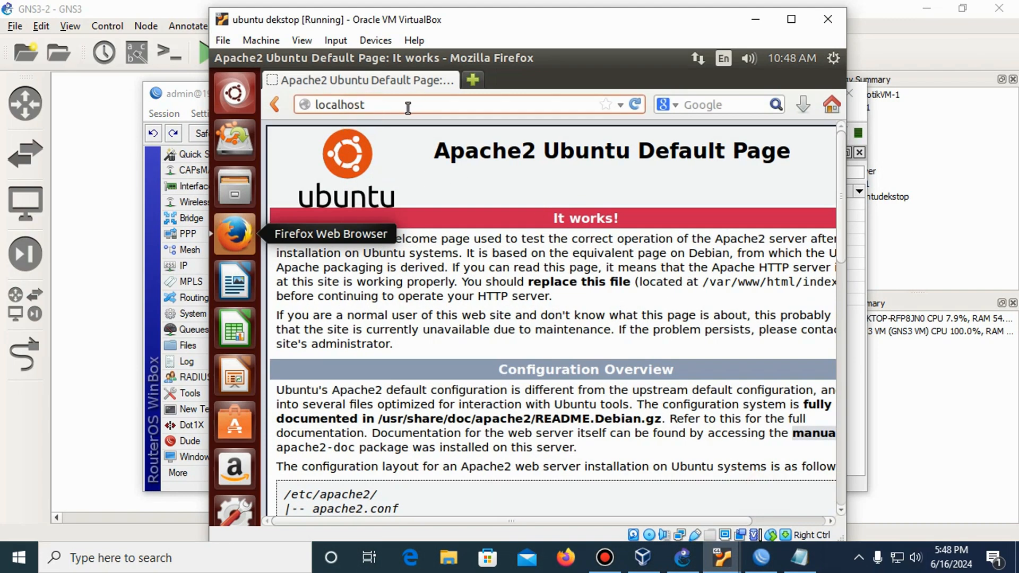
pyautogui.click(307, 105)
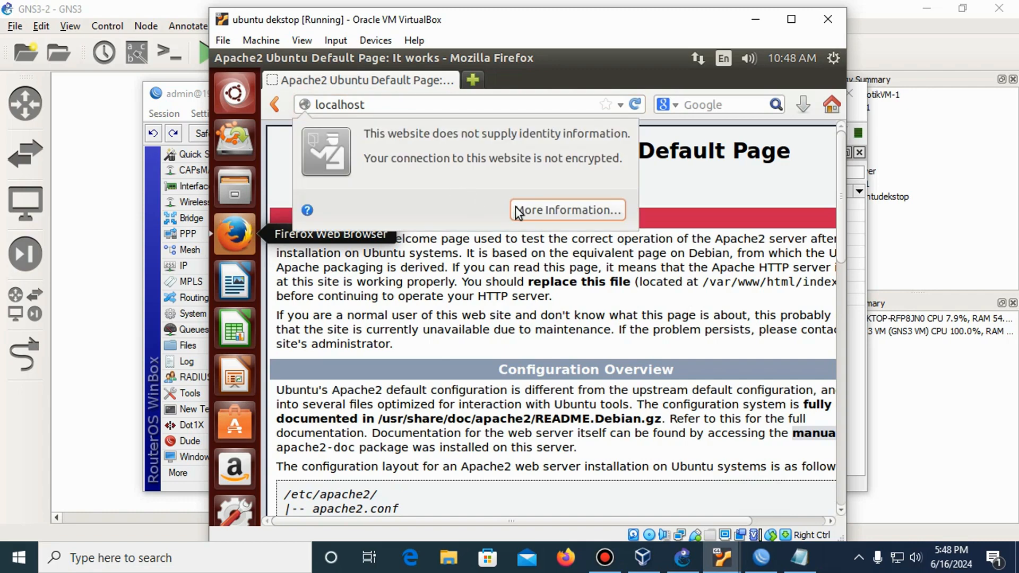
pyautogui.click(519, 211)
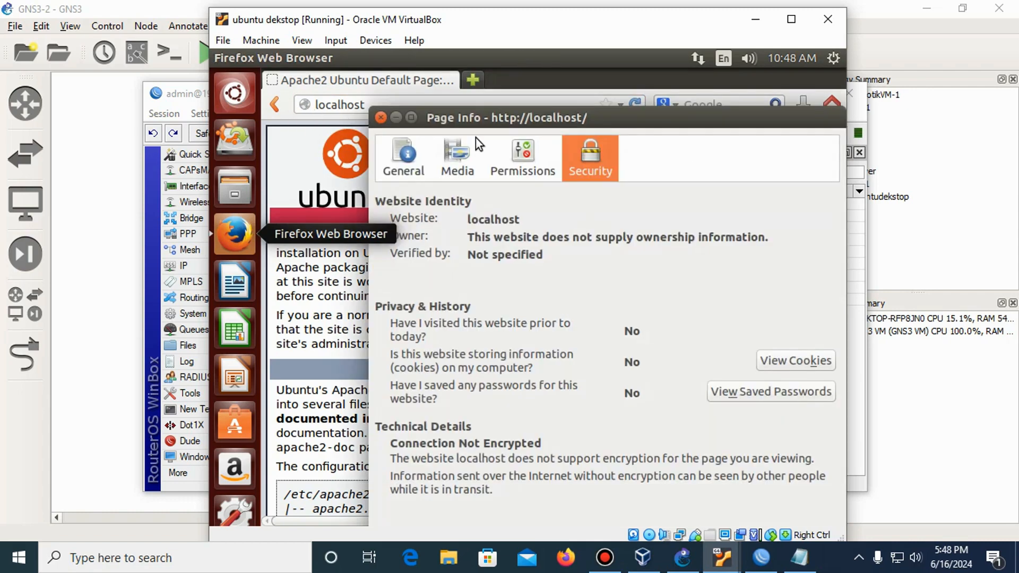
pyautogui.click(808, 140)
pyautogui.moveTo(693, 136); pyautogui.dragTo(630, 112)
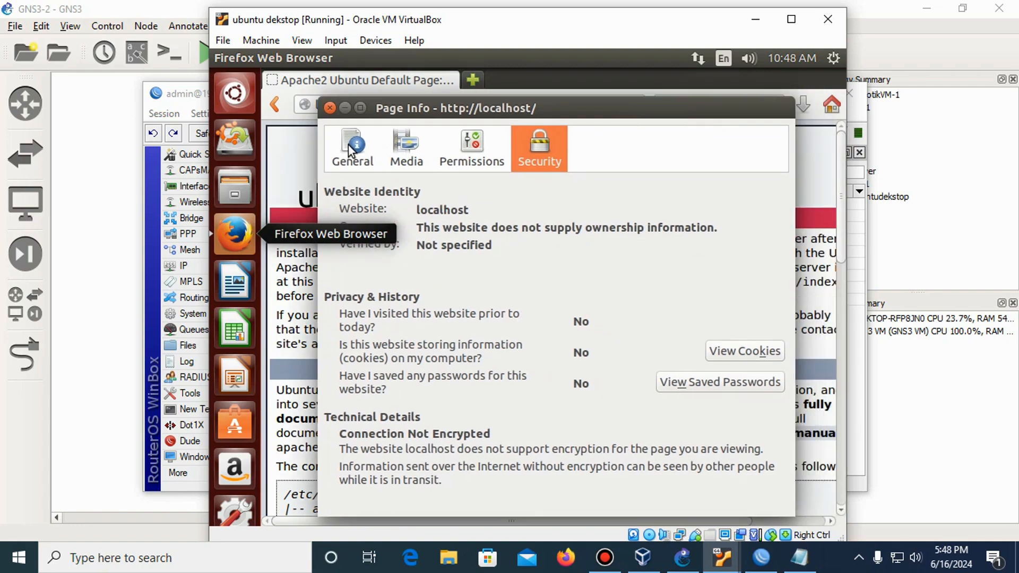
pyautogui.click(329, 109)
pyautogui.click(370, 105)
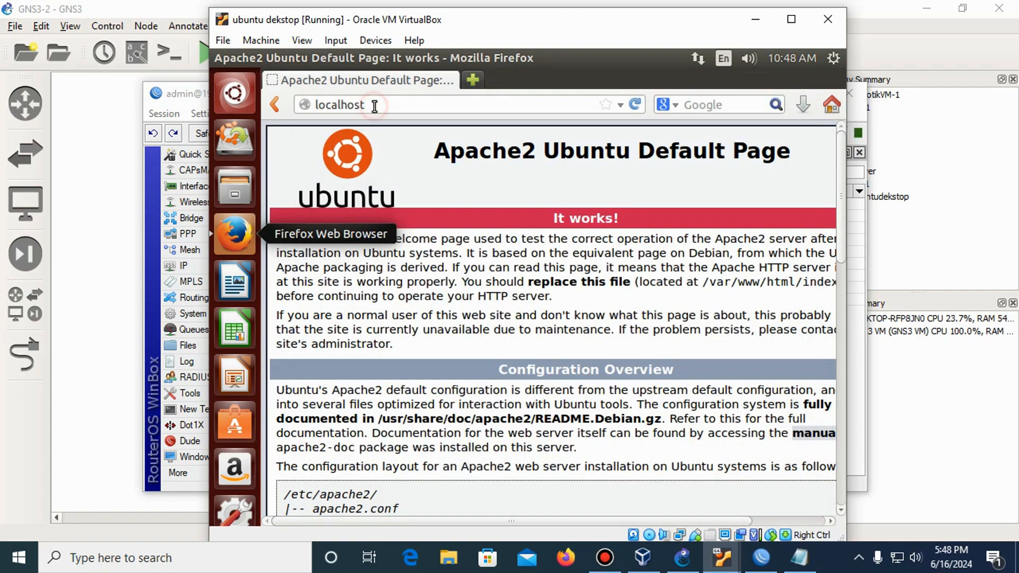
pyautogui.moveTo(369, 105); pyautogui.dragTo(310, 107)
pyautogui.hotkey('ctrl', 'c')
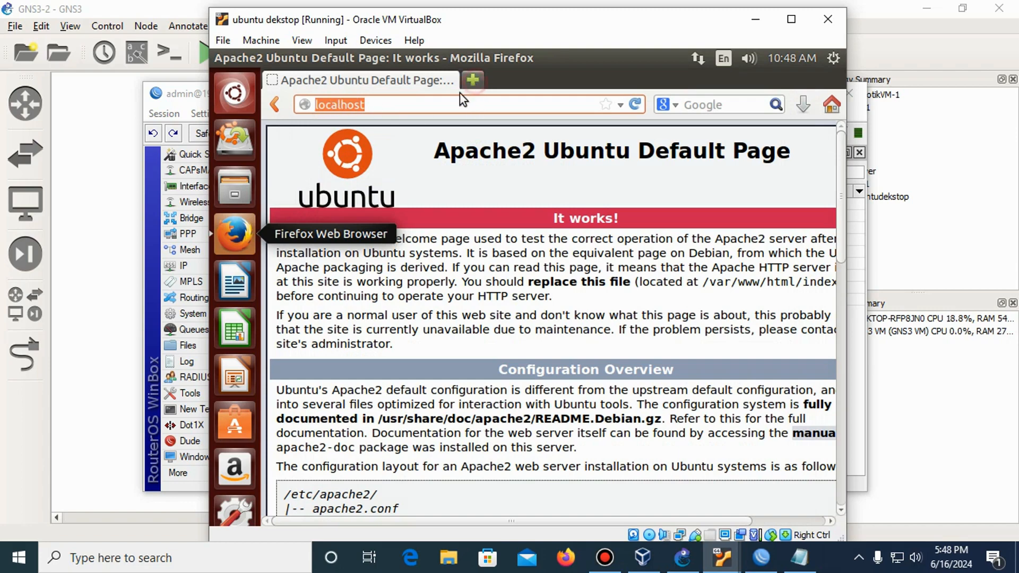
pyautogui.click(473, 81)
pyautogui.hotkey('ctrl', 'v')
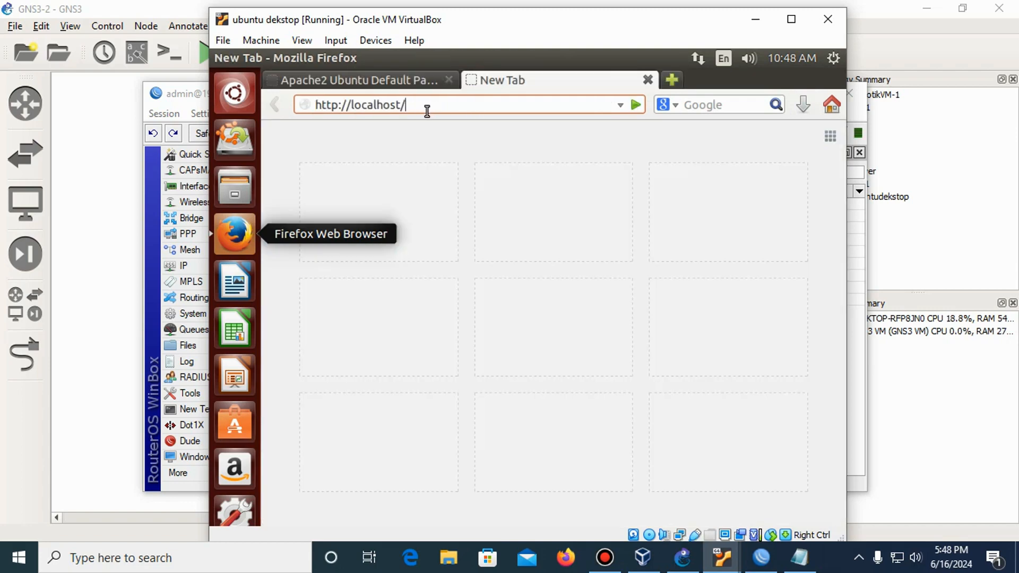
pyautogui.click(433, 207)
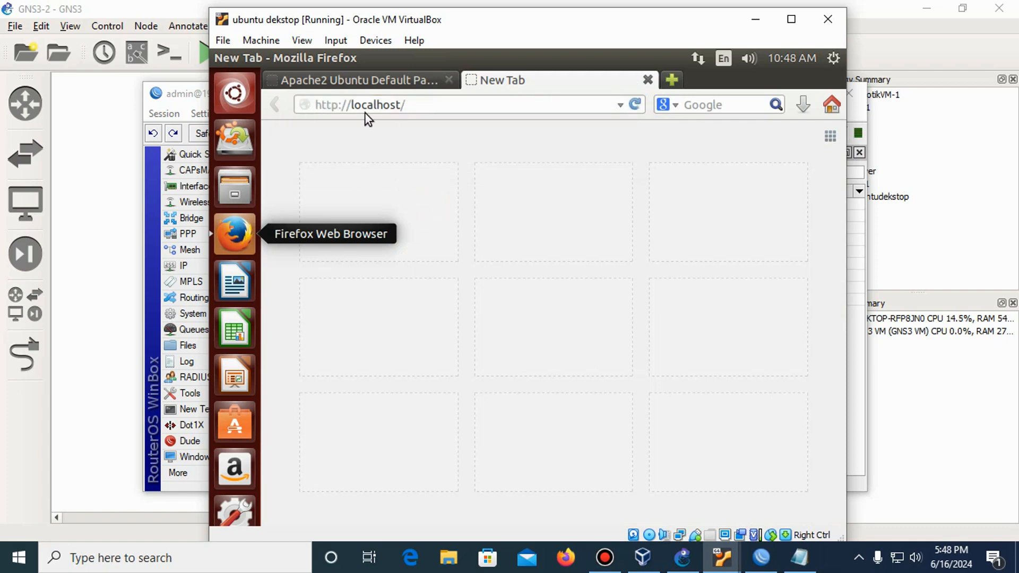
pyautogui.click(455, 109)
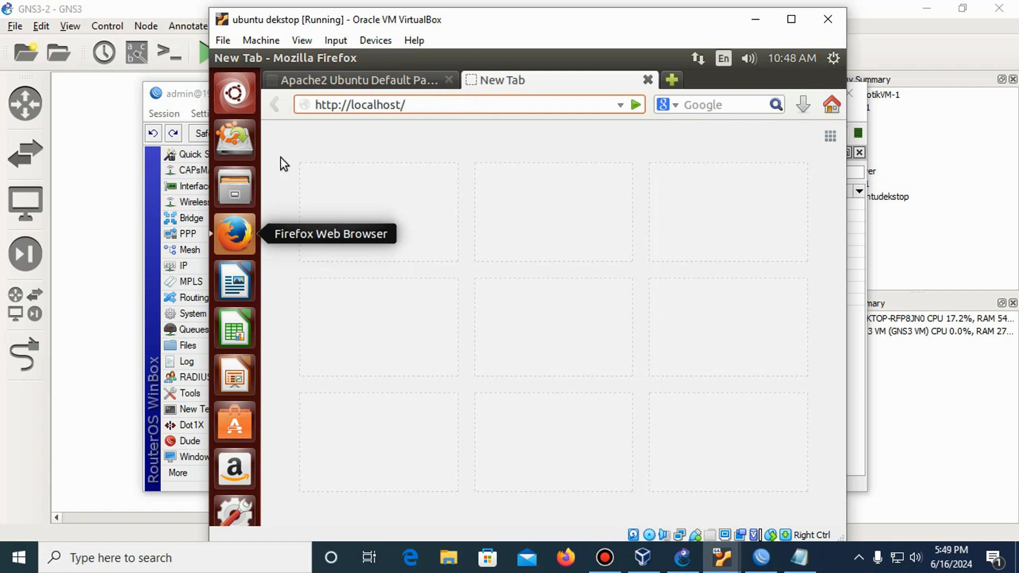
pyautogui.click(180, 94)
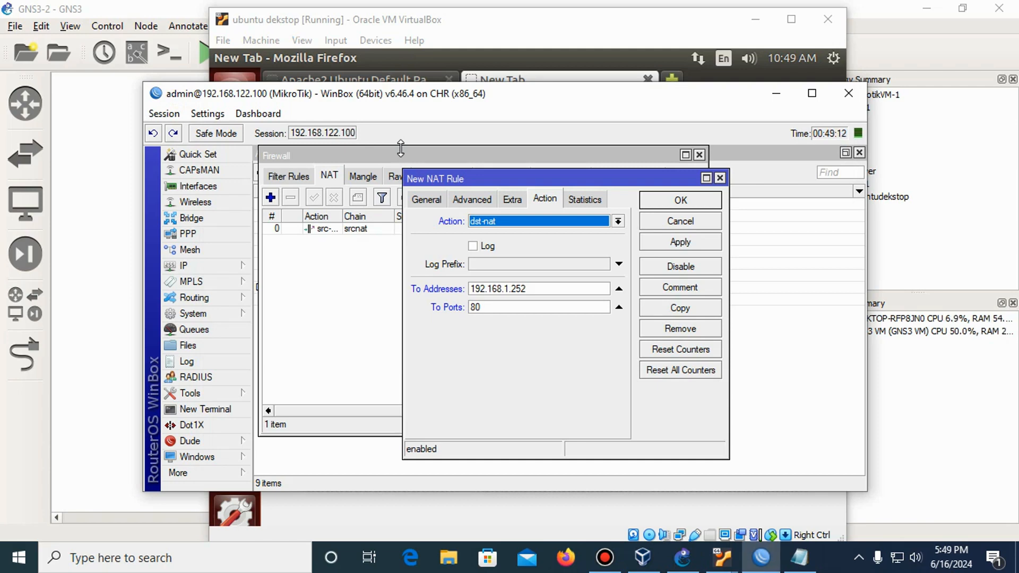
pyautogui.click(530, 42)
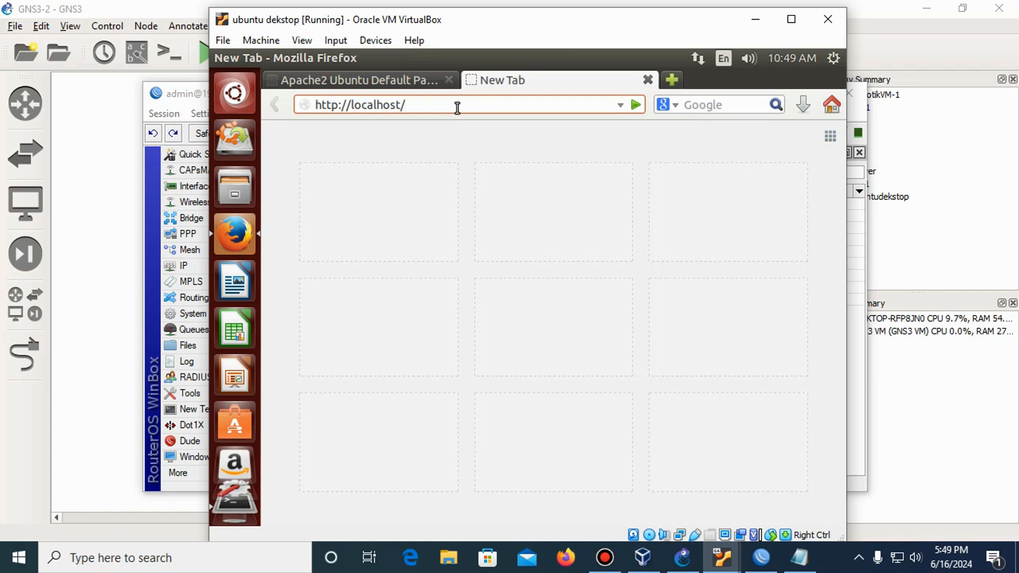
pyautogui.press('Return')
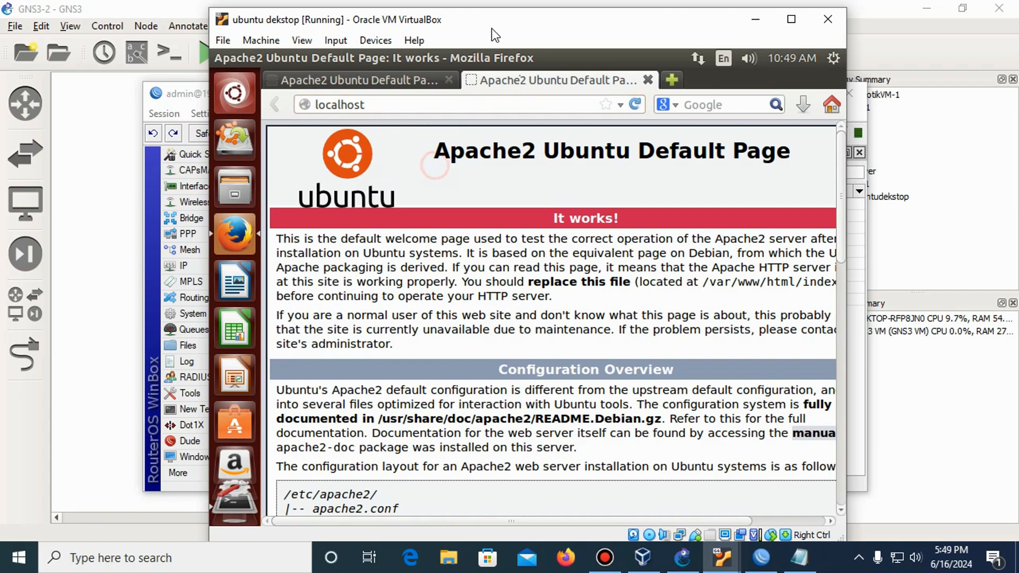
# Step: Load localhost with explicit port 80 in the second Firefox tab of the virtual machine
pyautogui.click(187, 100)
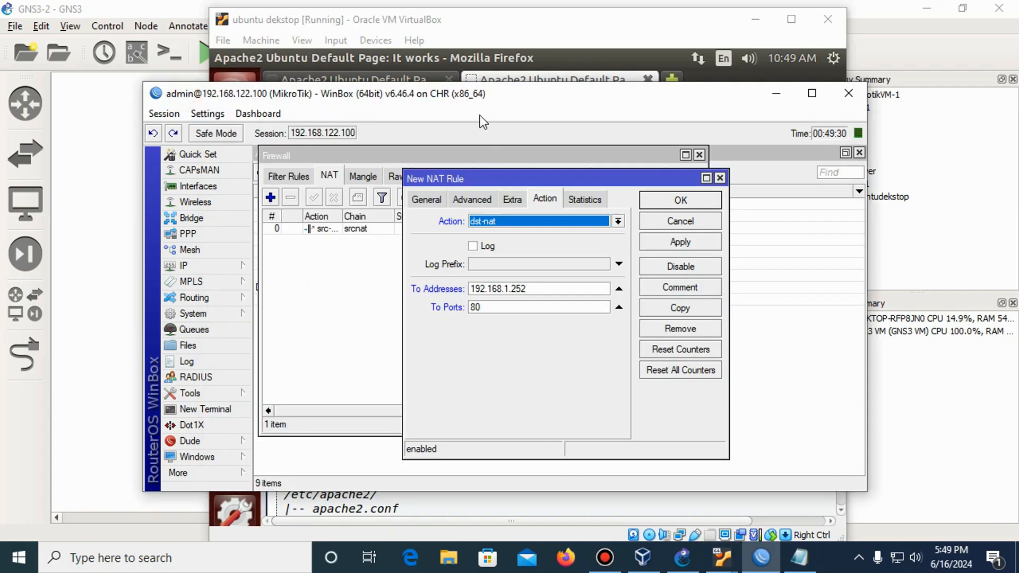
pyautogui.click(520, 66)
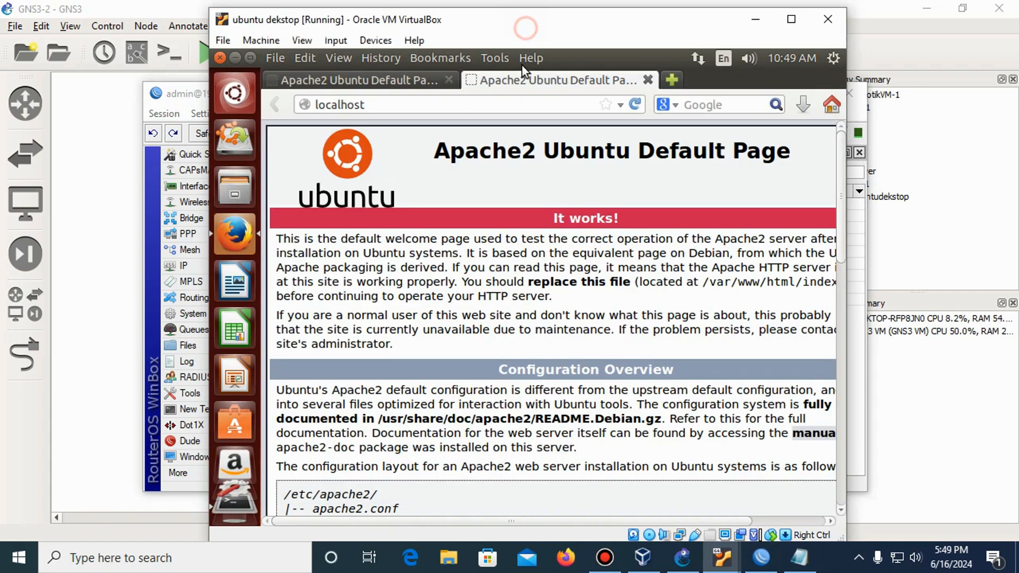
pyautogui.click(486, 101)
pyautogui.write(':')
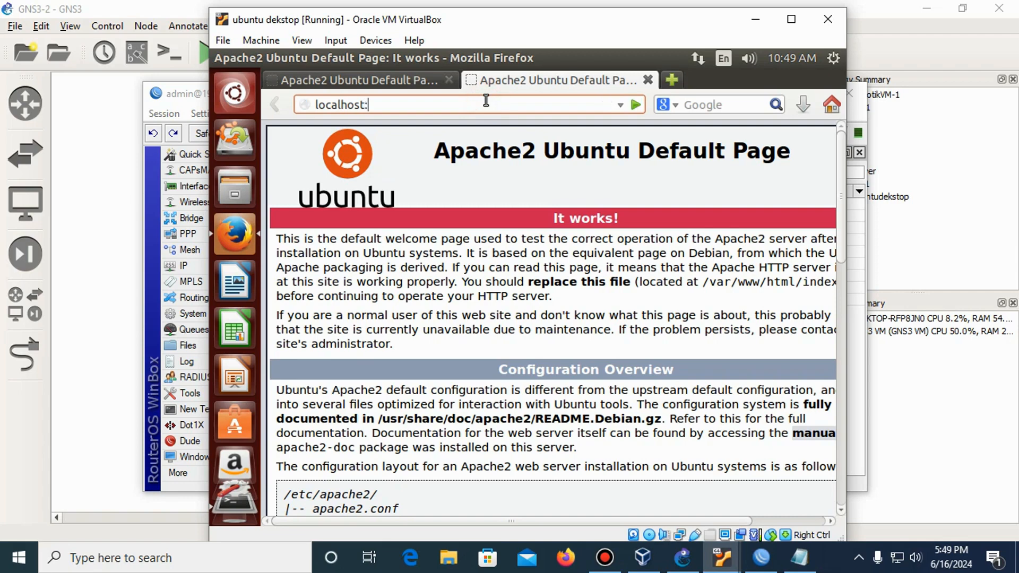
pyautogui.write('80')
pyautogui.press('Return')
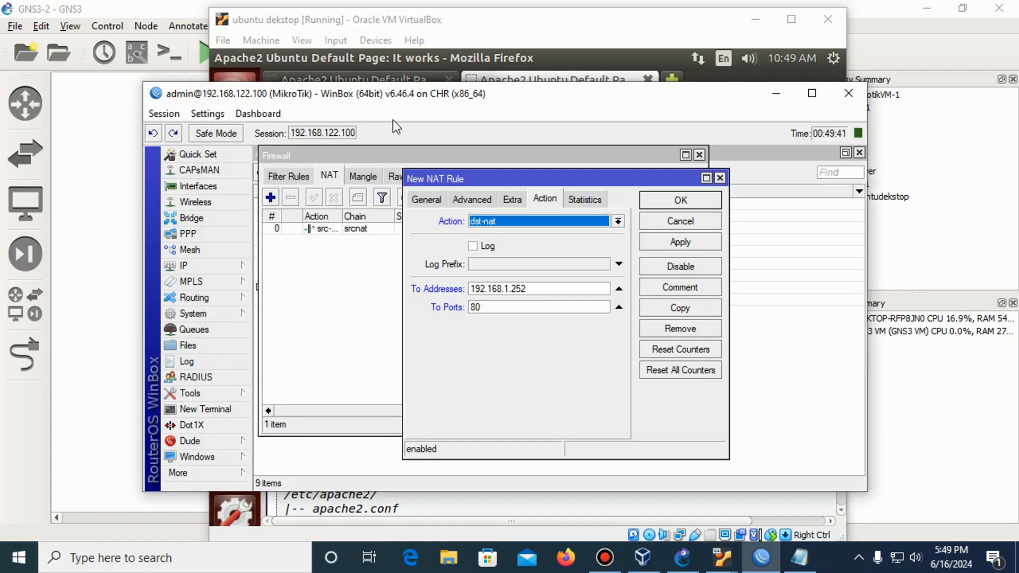
# Step: Recheck the new NAT rule's general and action settings in WinBox and save the rule
pyautogui.click(426, 199)
pyautogui.click(449, 283)
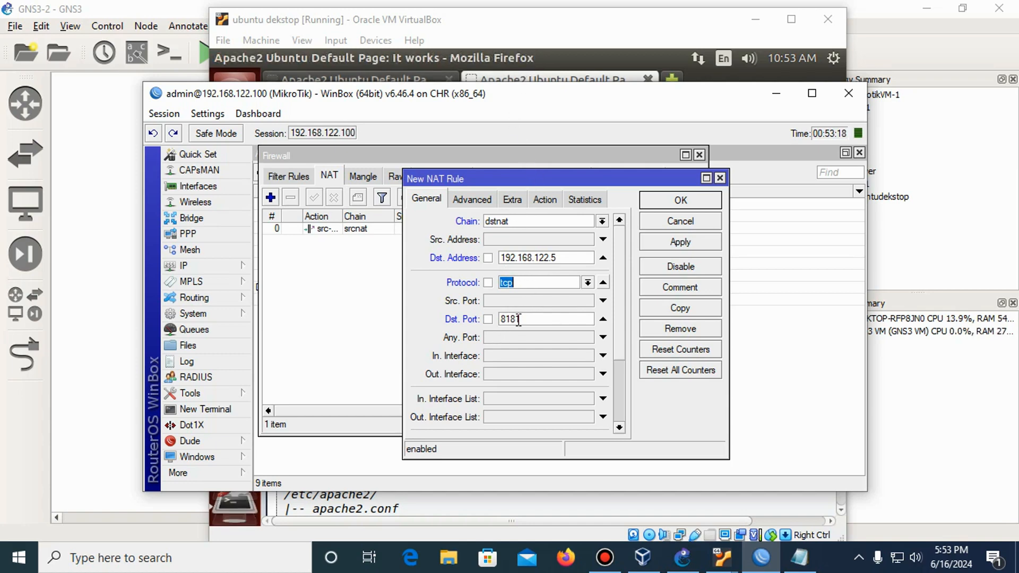
pyautogui.click(536, 203)
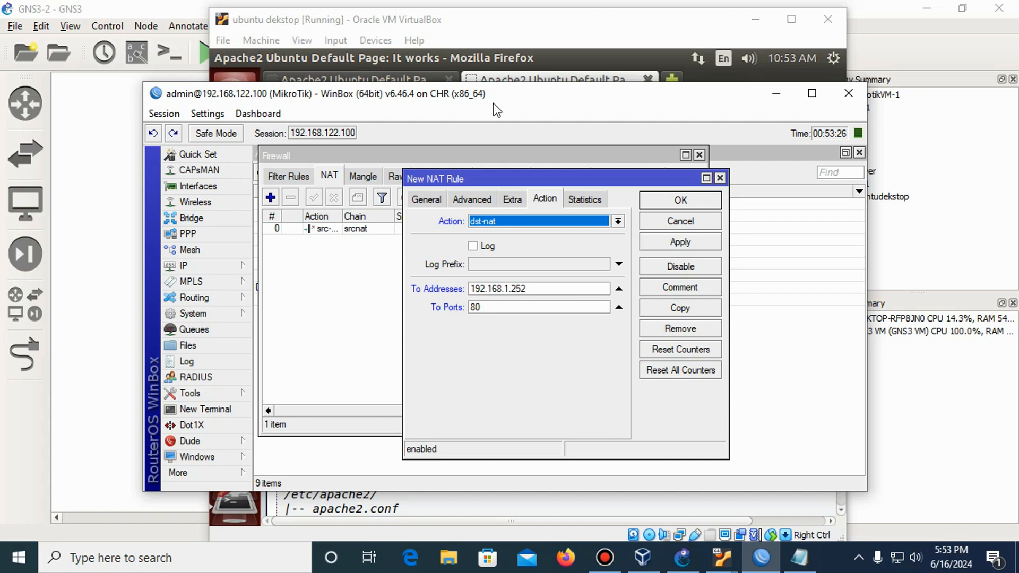
pyautogui.moveTo(493, 103); pyautogui.dragTo(495, 103)
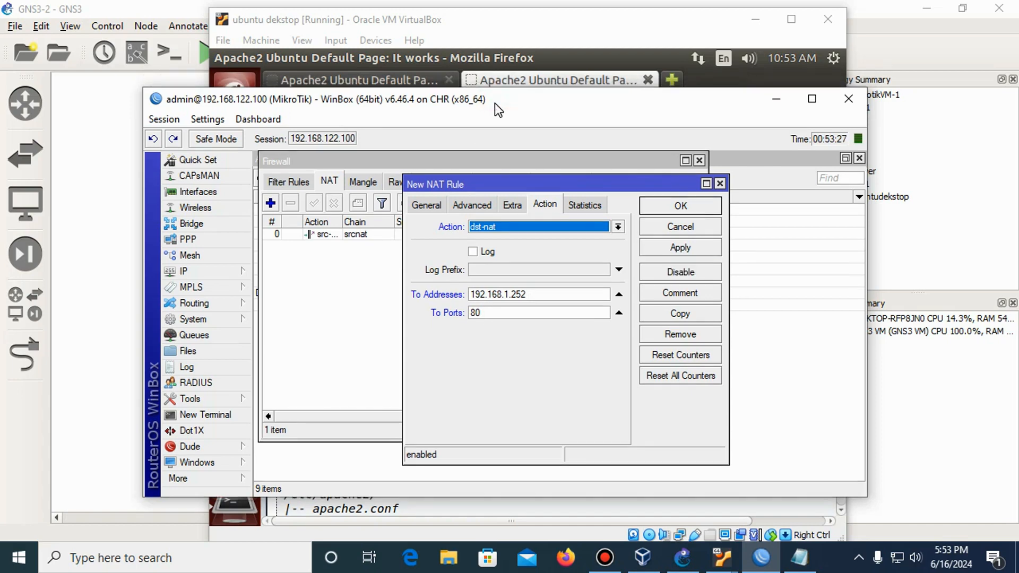
pyautogui.click(668, 210)
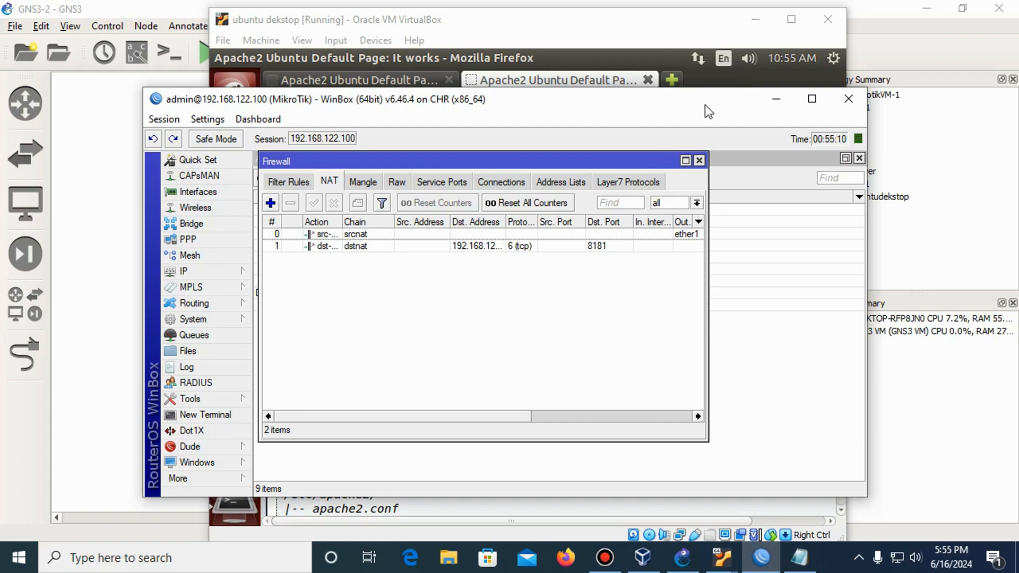
# Step: Return to the GNS3 topology and add a VPCS node beside the Internet cloud, hosted on the DESKTOP-RFP8JN0 server
pyautogui.click(779, 99)
pyautogui.click(756, 19)
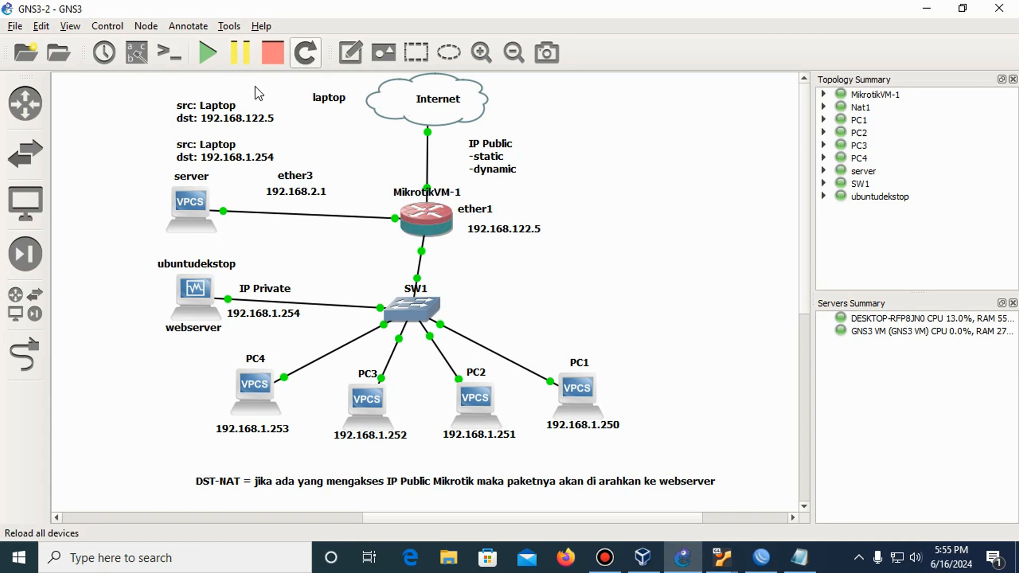
pyautogui.click(27, 324)
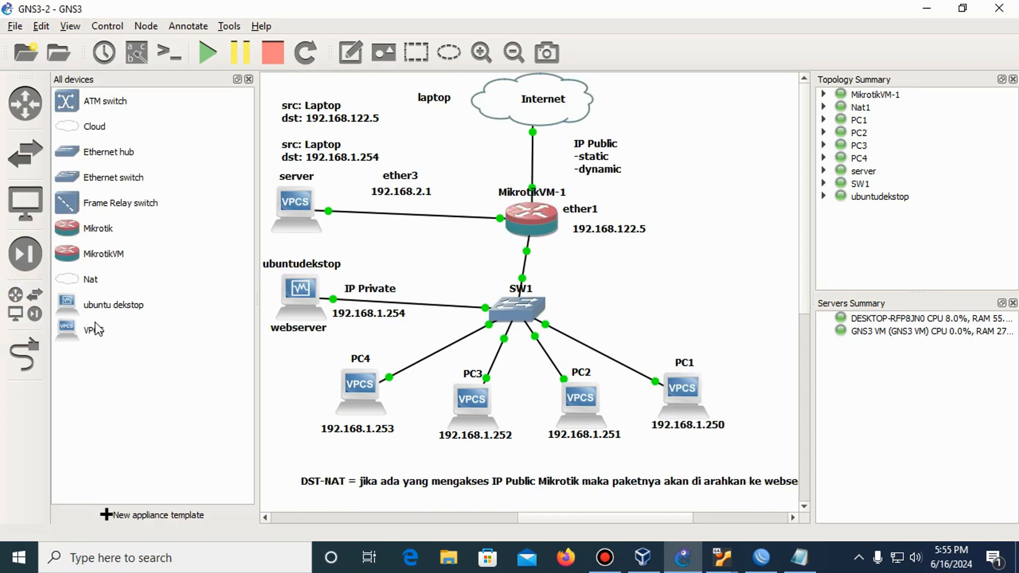
pyautogui.moveTo(96, 329); pyautogui.dragTo(635, 162)
pyautogui.moveTo(716, 117); pyautogui.dragTo(715, 119)
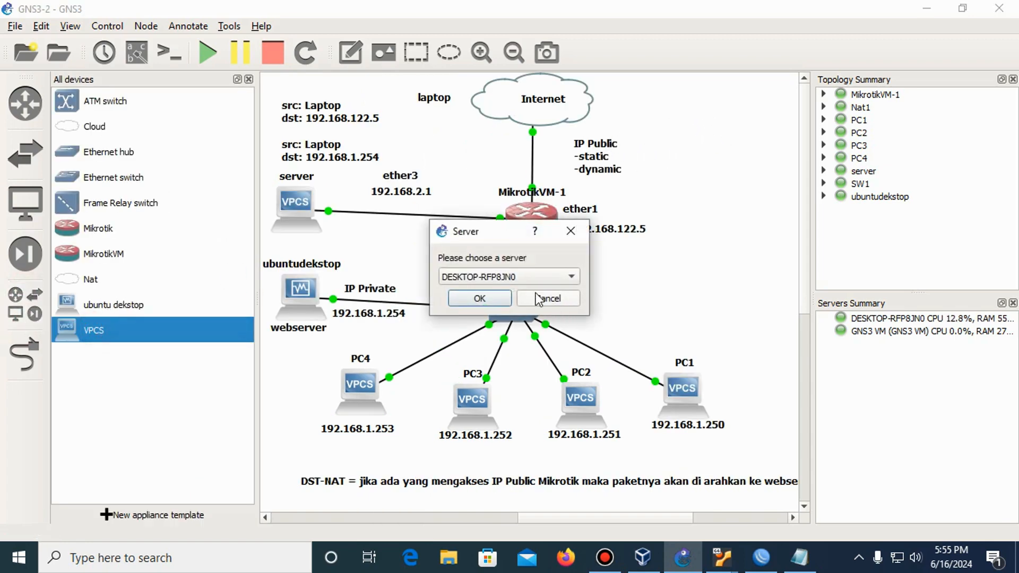
pyautogui.click(523, 279)
pyautogui.click(514, 291)
pyautogui.click(489, 297)
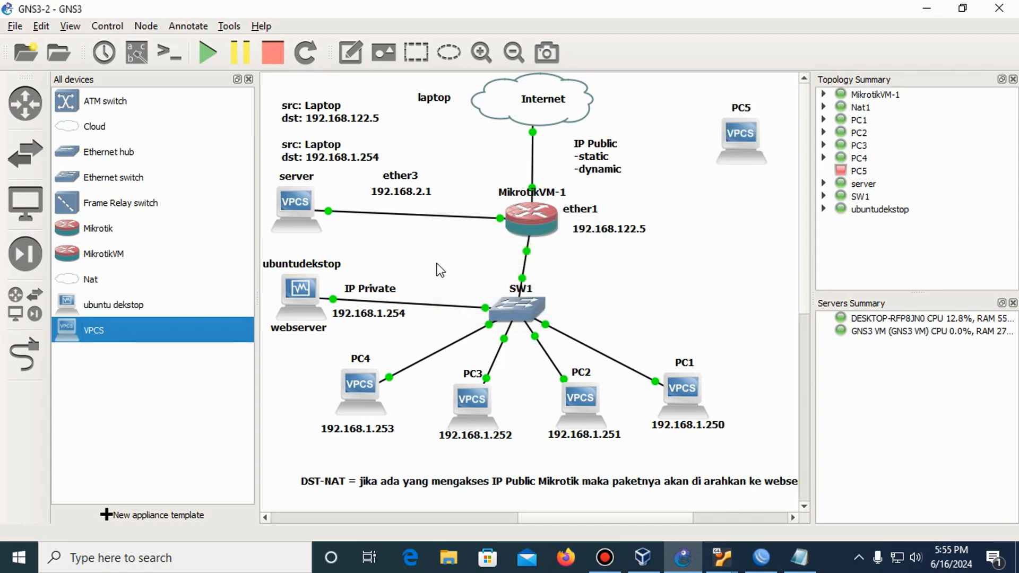
# Step: Reposition the new VPCS node in the open area beside the Internet cloud and close the device list
pyautogui.click(749, 145)
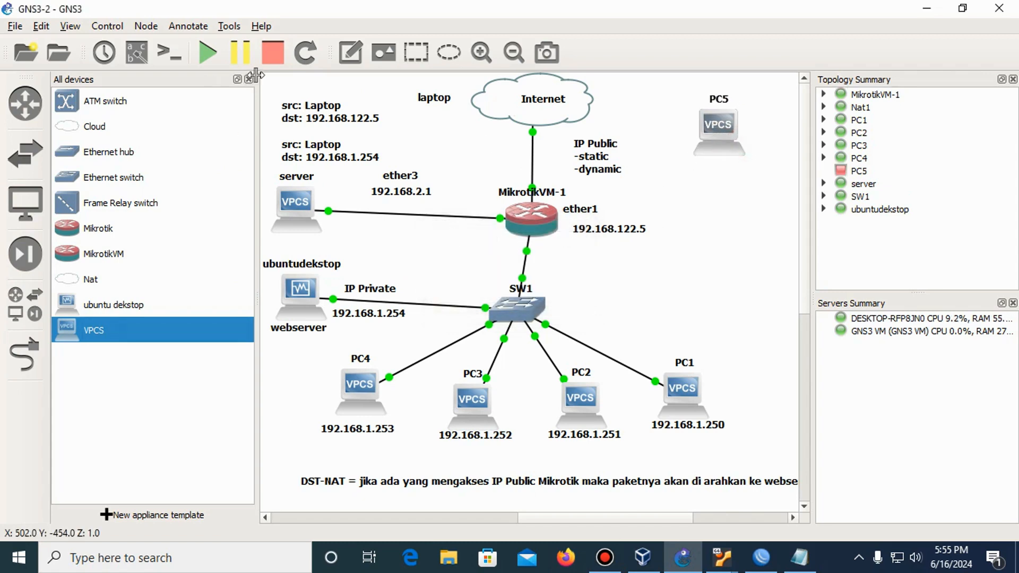
pyautogui.click(249, 78)
pyautogui.moveTo(613, 138); pyautogui.dragTo(629, 128)
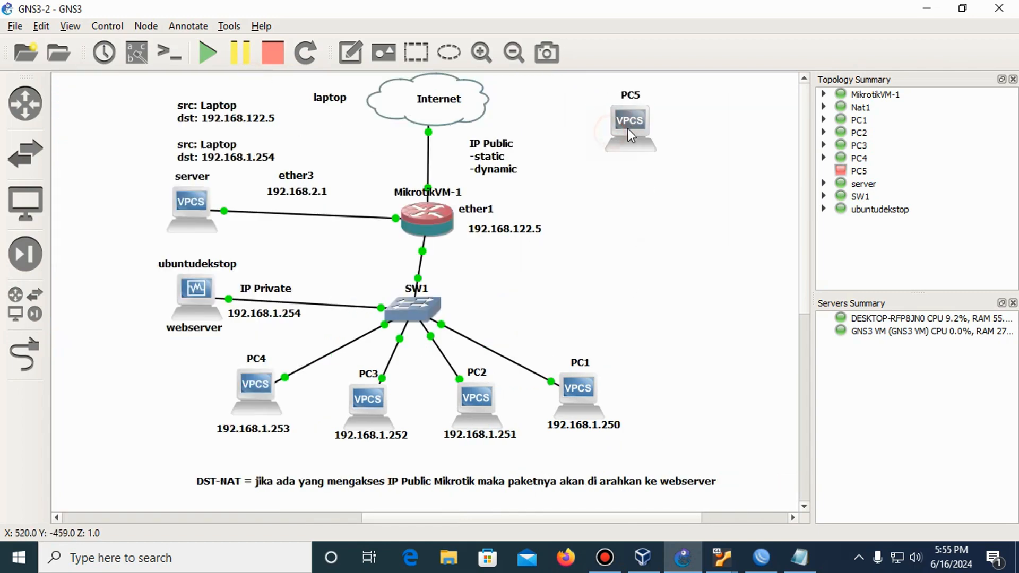
pyautogui.click(638, 220)
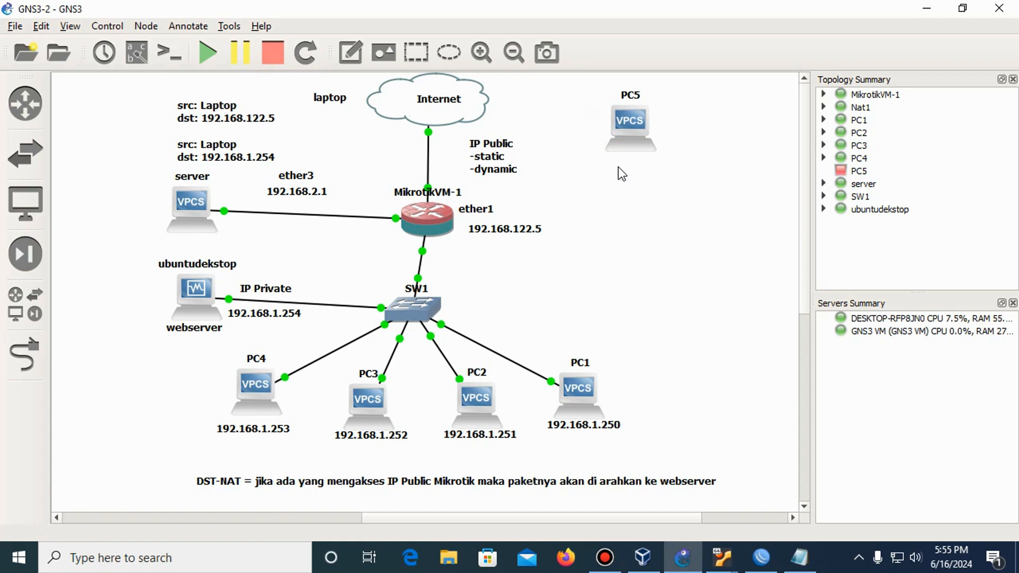
# Step: Rename the new VPCS node as PC/Laptop and shift it slightly farther from the Internet cloud
pyautogui.doubleClick(632, 118)
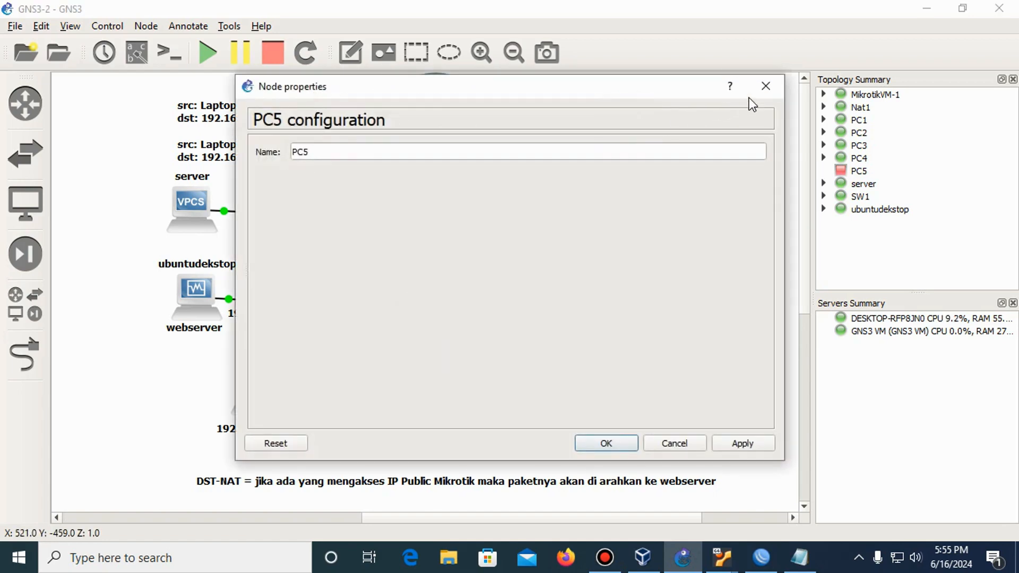
pyautogui.click(766, 85)
pyautogui.doubleClick(631, 95)
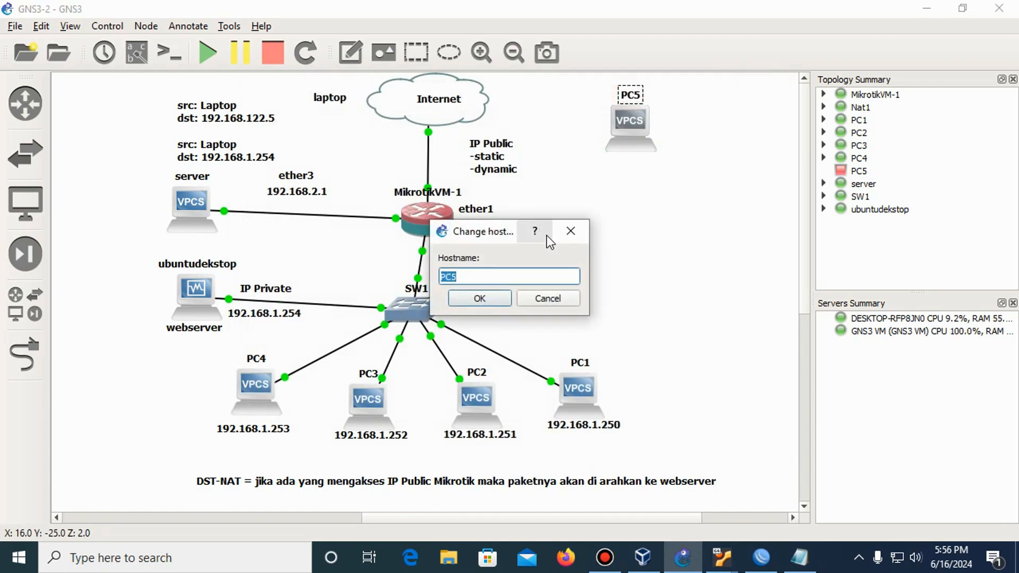
pyautogui.write('PC')
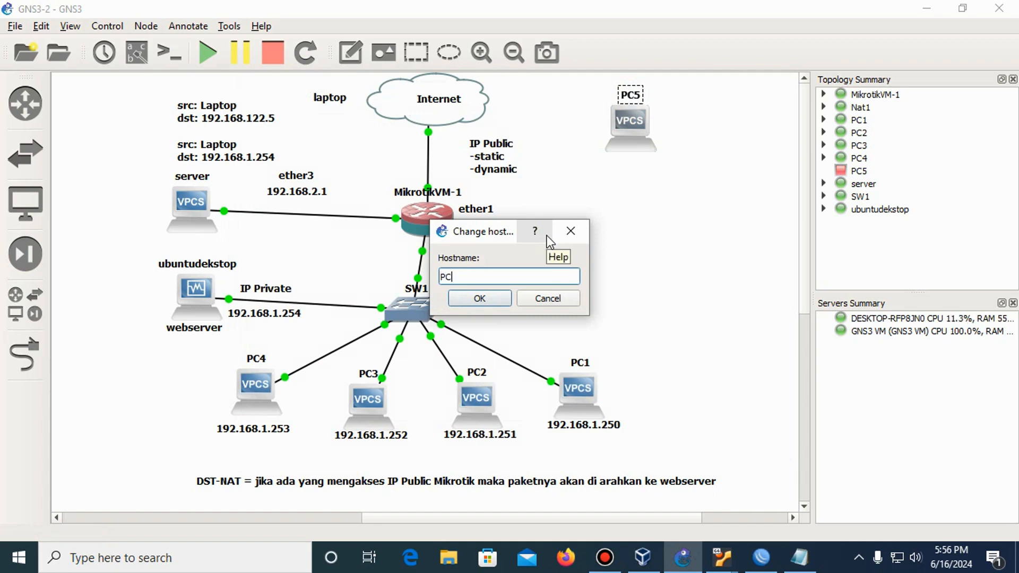
pyautogui.write('/Laptop')
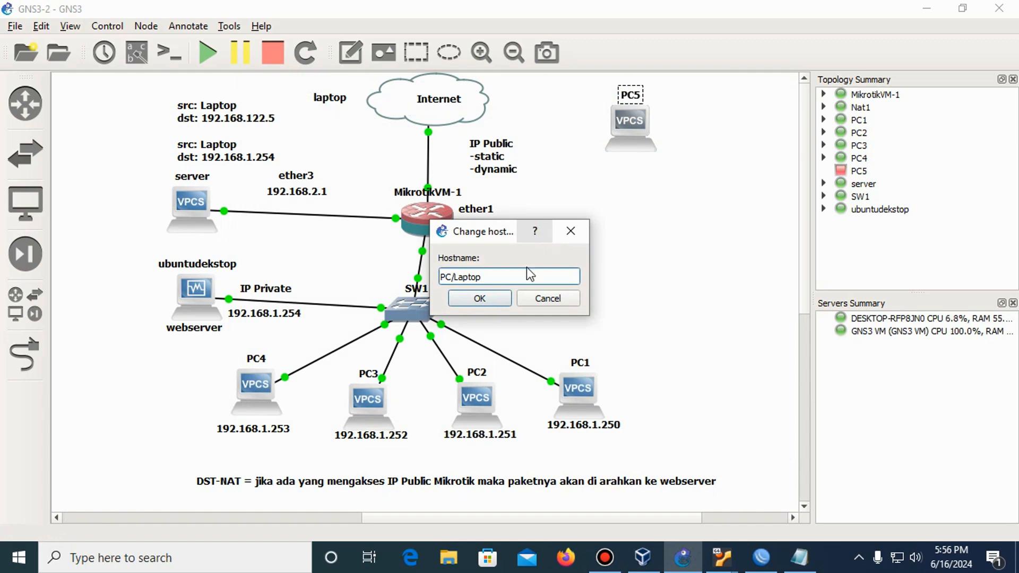
pyautogui.click(485, 298)
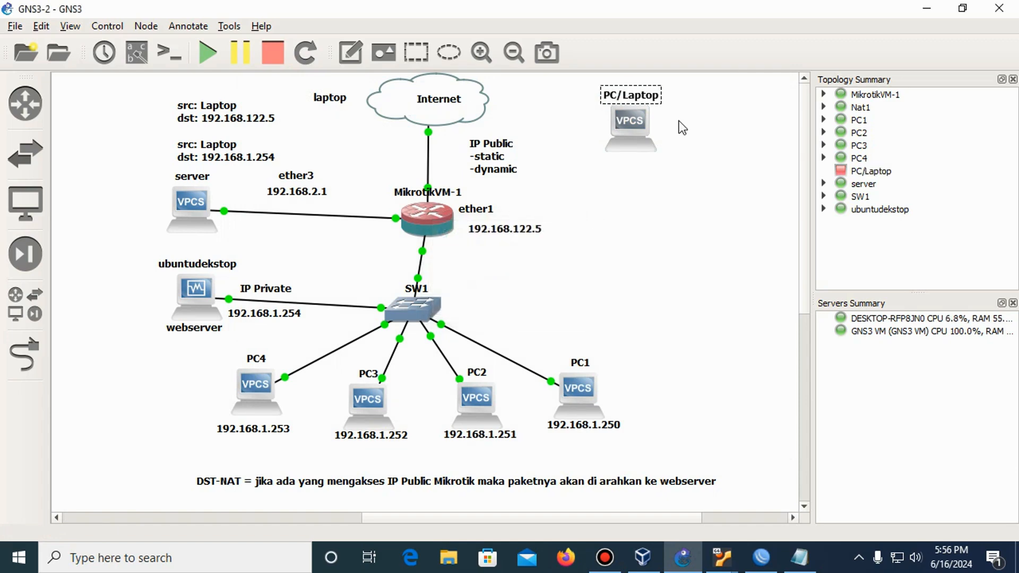
pyautogui.click(659, 159)
pyautogui.moveTo(633, 133); pyautogui.dragTo(647, 131)
pyautogui.click(647, 161)
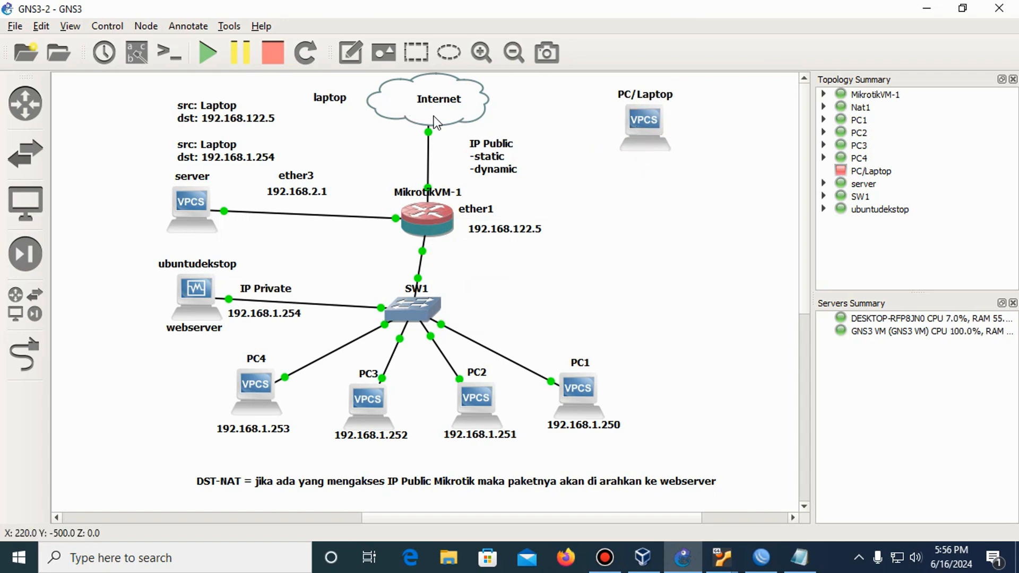
# Step: Load 192.168.122.5:8181 in the Chrome guest window on the host and move the window over the topology
pyautogui.moveTo(434, 122)
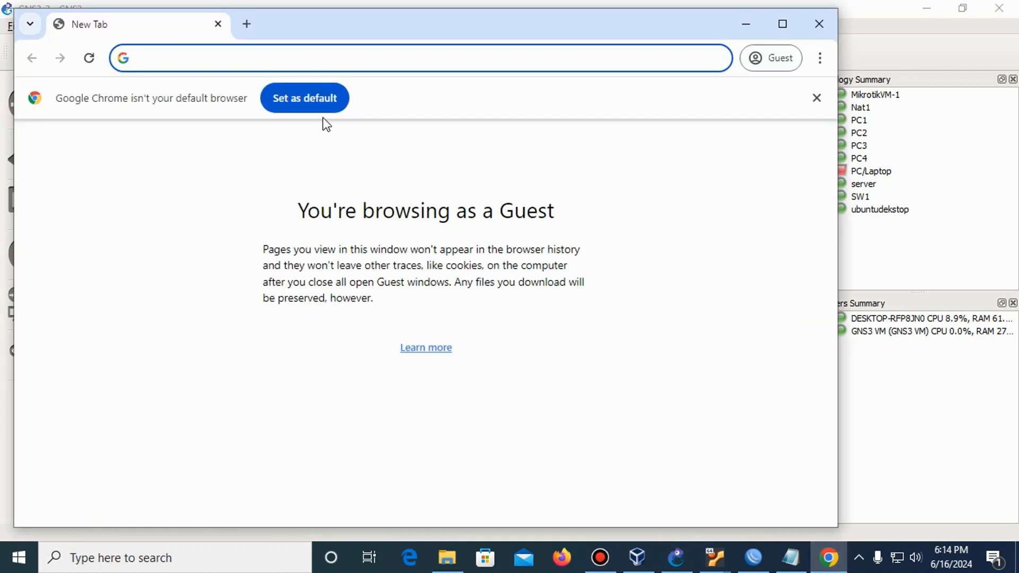
pyautogui.write('192.1')
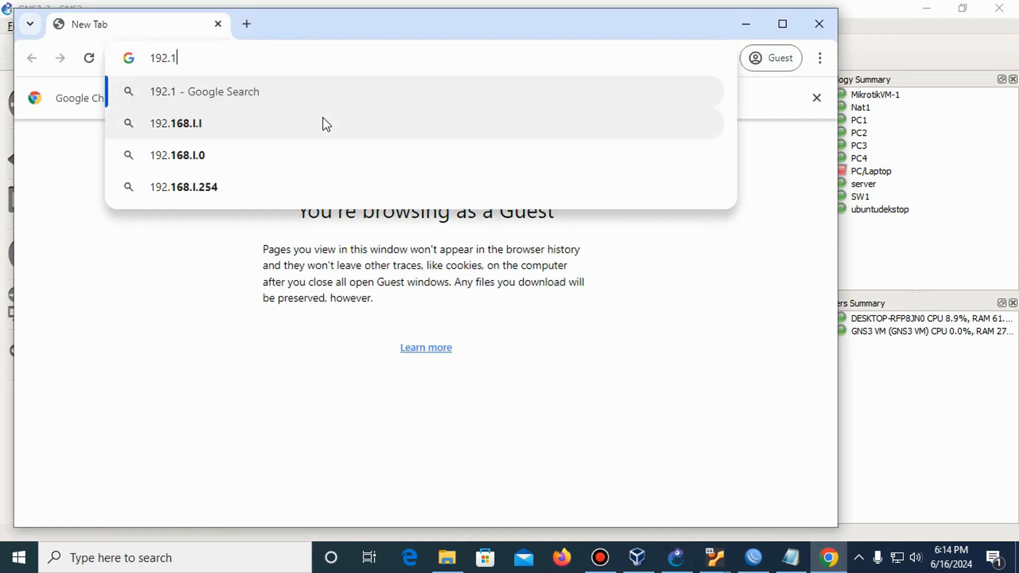
pyautogui.write('68.')
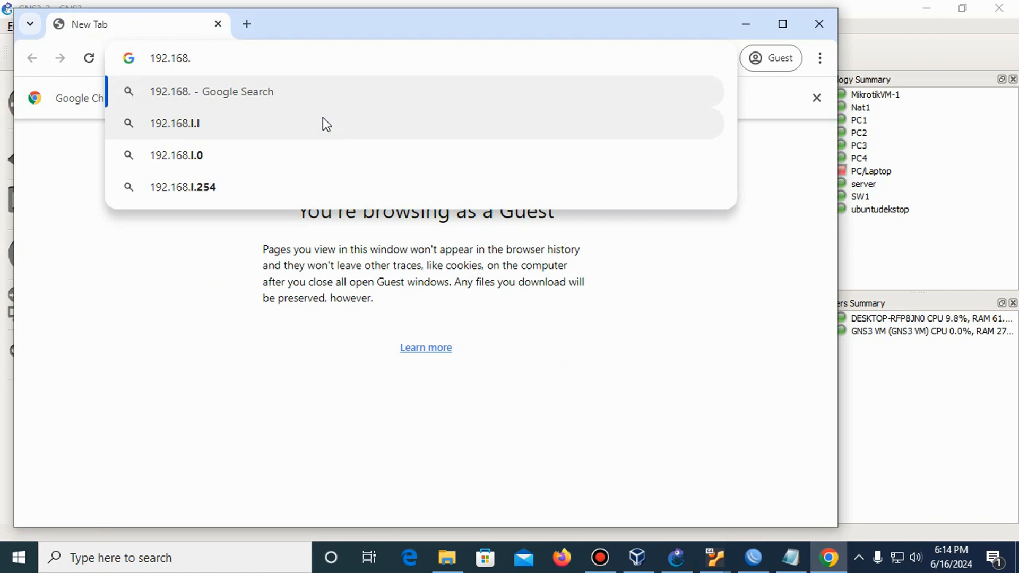
pyautogui.write('122.')
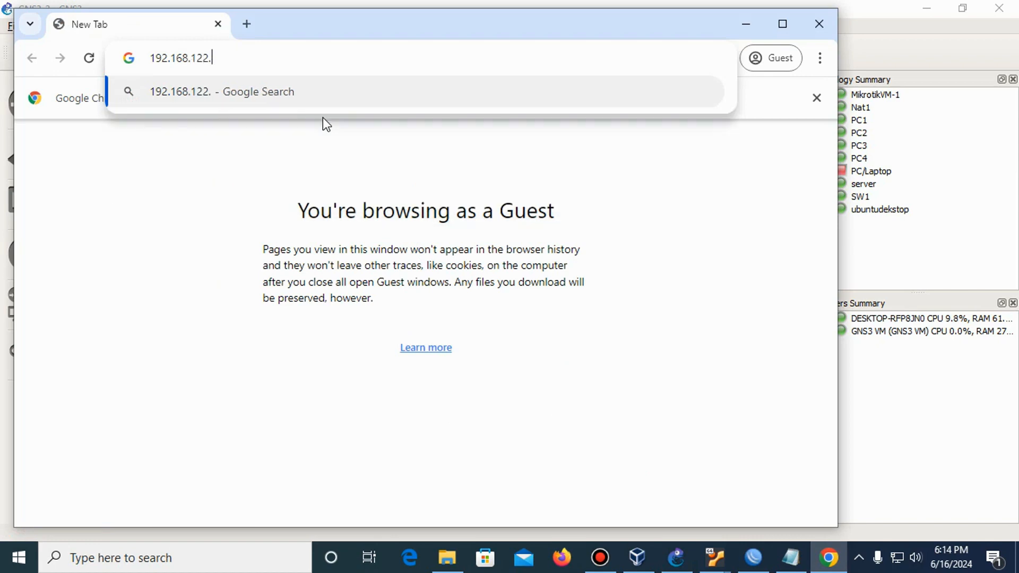
pyautogui.write('5:')
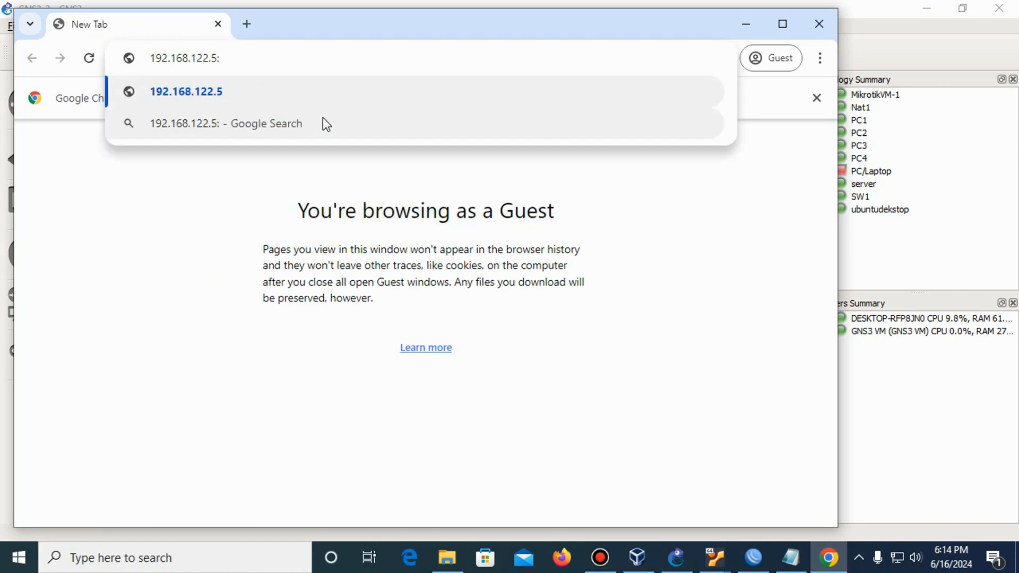
pyautogui.write('8181')
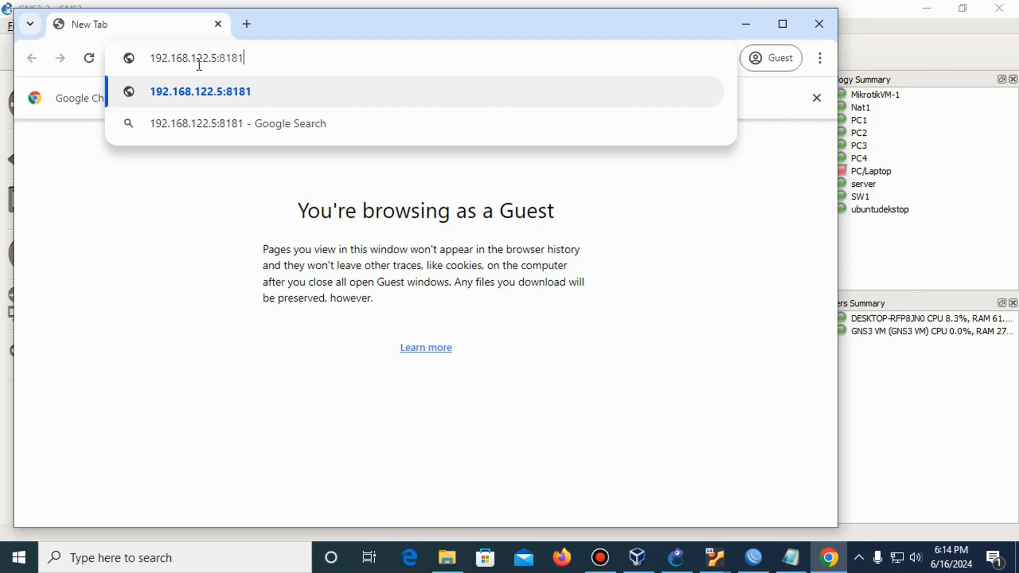
pyautogui.press('Return')
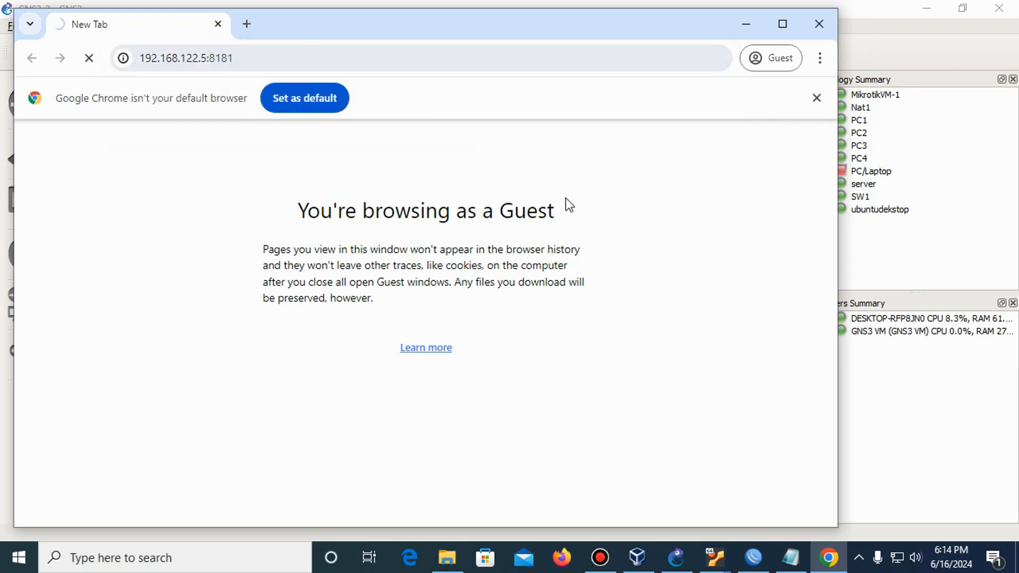
pyautogui.moveTo(555, 21); pyautogui.dragTo(623, 58)
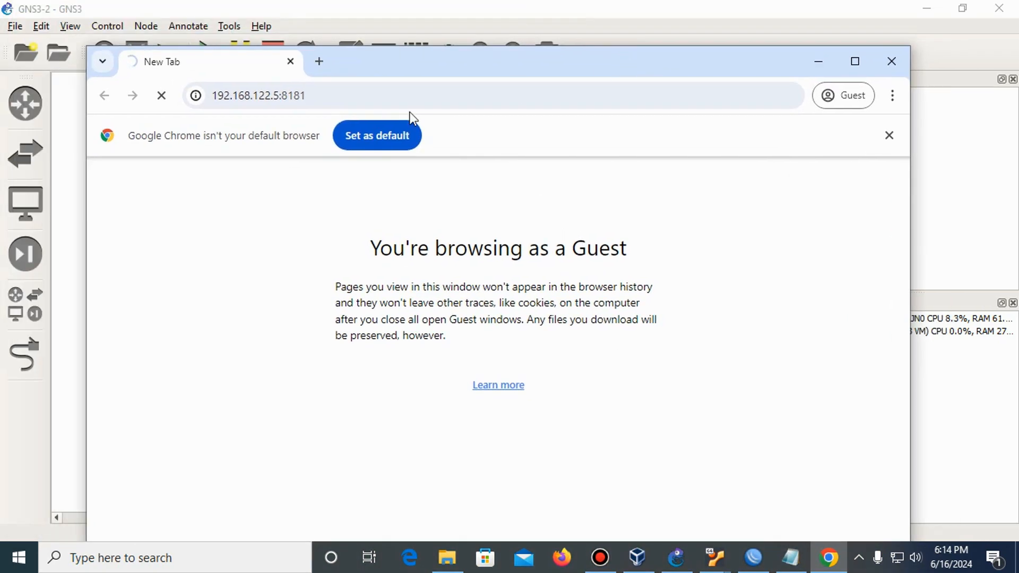
# Step: Check the GNS3 topology and the Apache page in the webserver's virtual machine, and return to Chrome
pyautogui.click(76, 133)
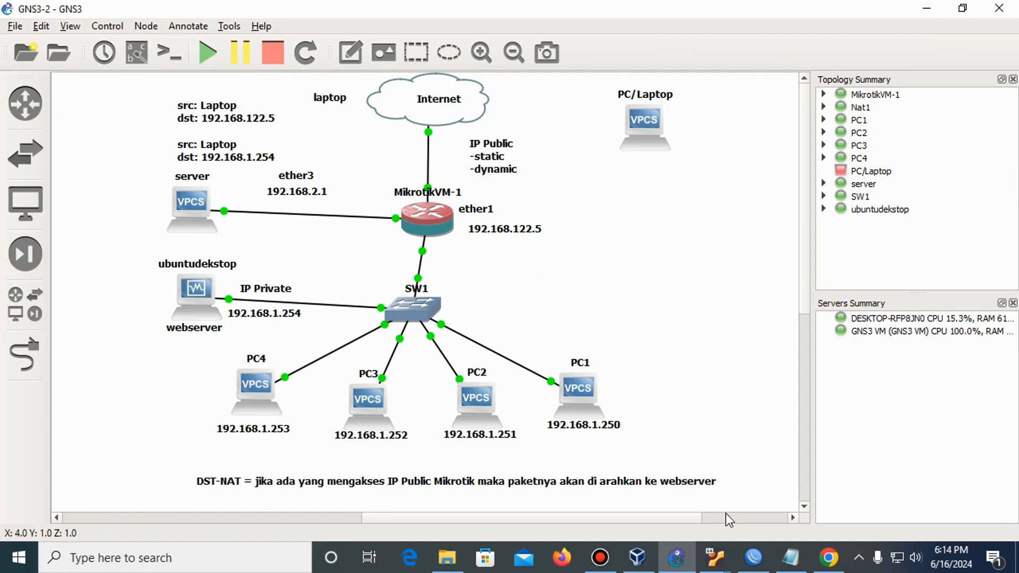
pyautogui.click(729, 548)
pyautogui.click(754, 494)
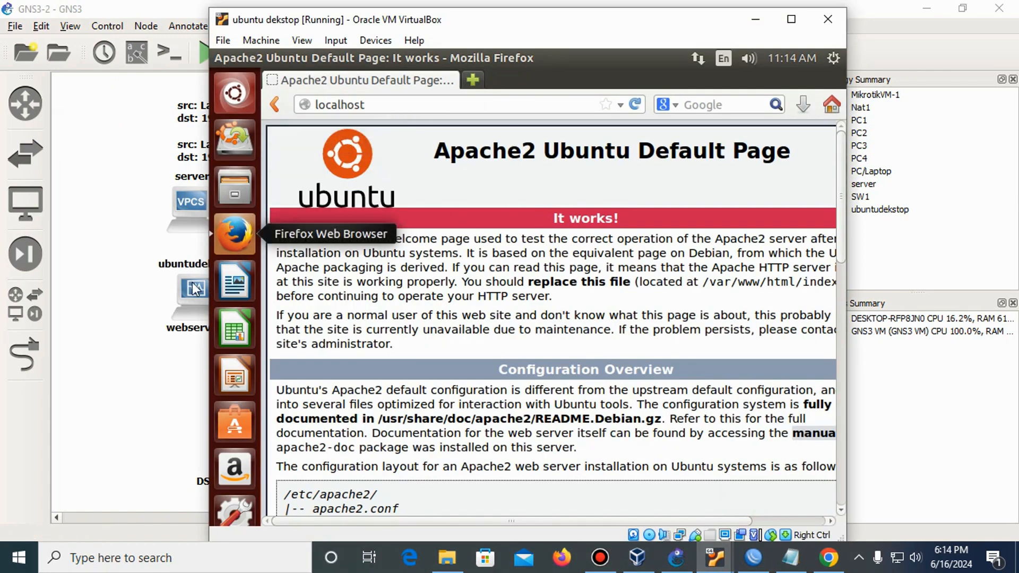
pyautogui.click(829, 557)
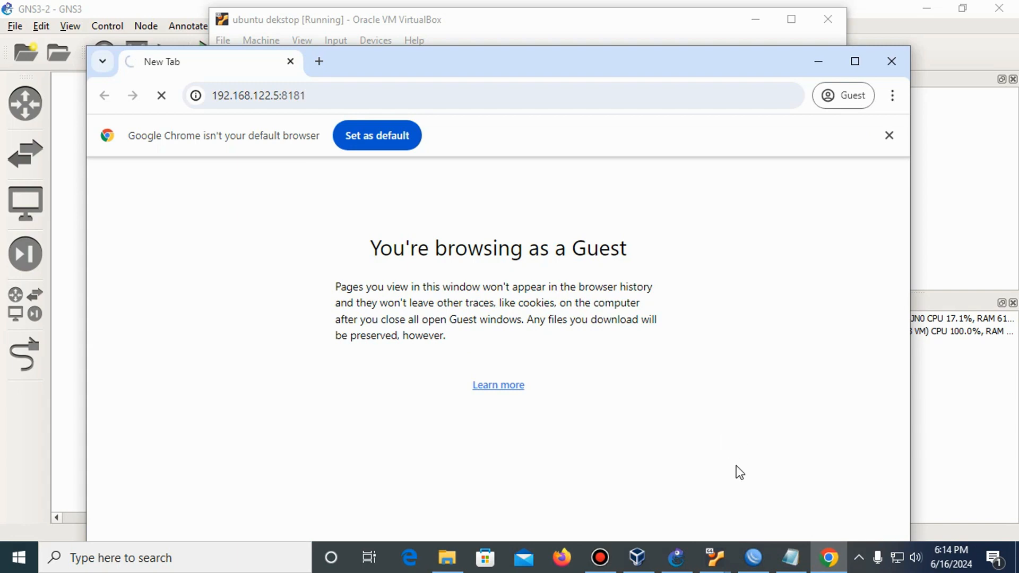
# Step: In WinBox, review the dst-nat rule for port 8181, set its To Addresses to 192.168.1.254, and save it
pyautogui.click(753, 557)
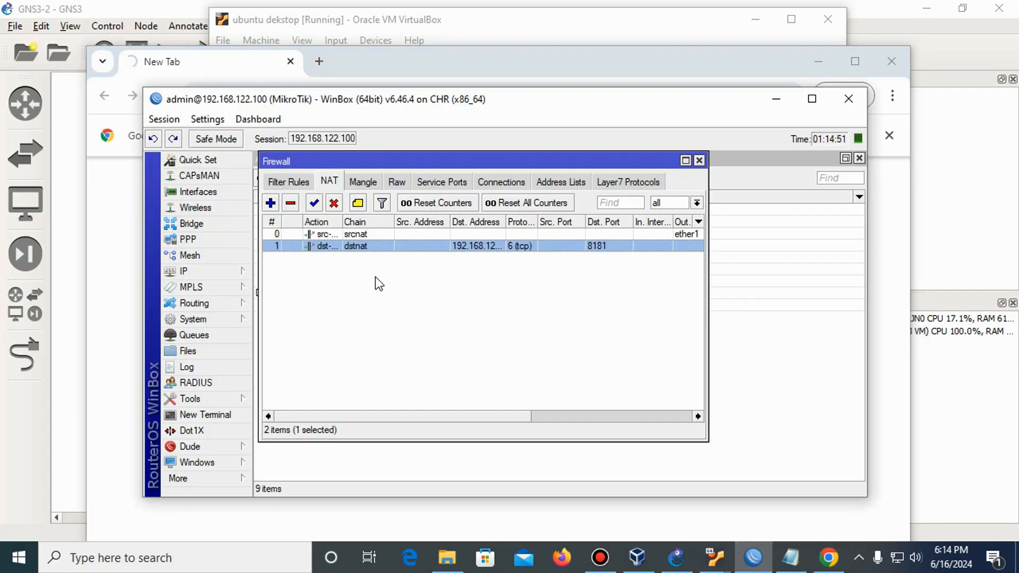
pyautogui.doubleClick(378, 246)
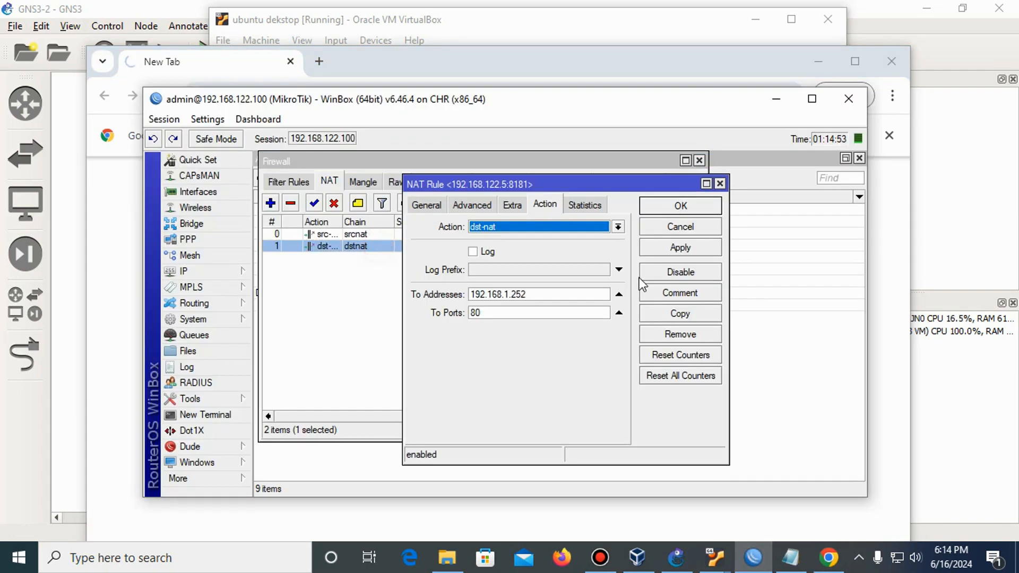
pyautogui.click(427, 205)
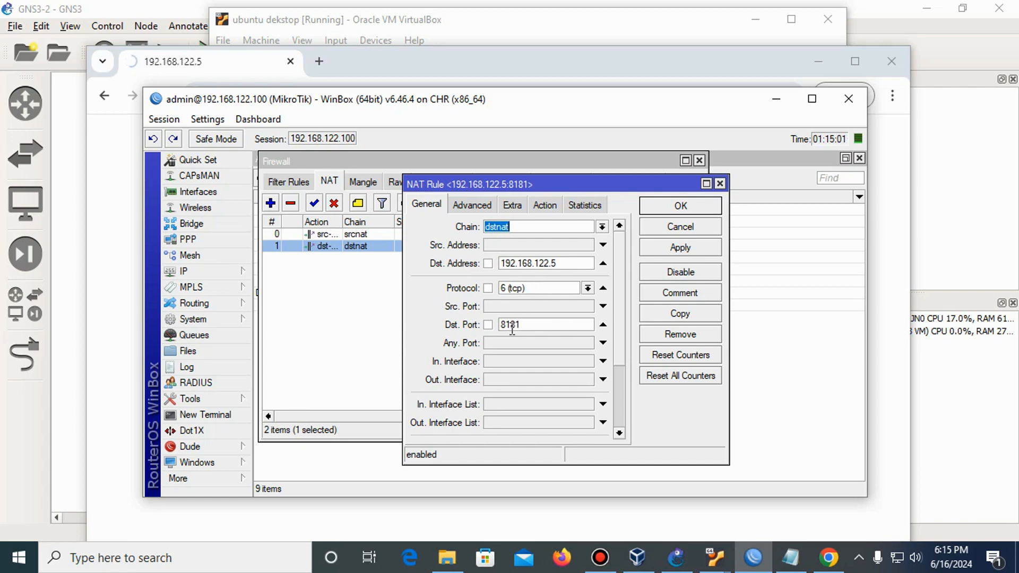
pyautogui.click(546, 206)
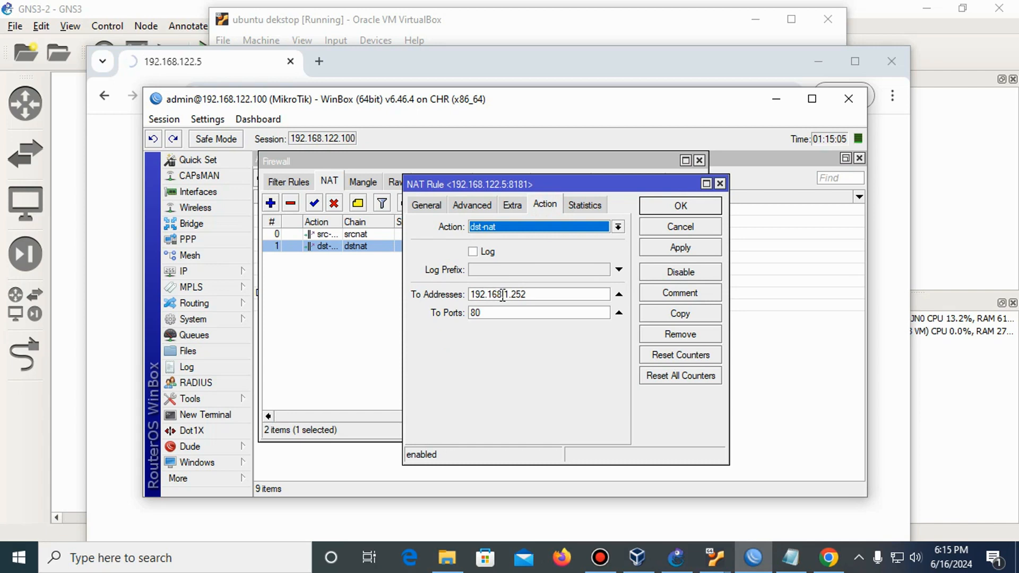
pyautogui.click(536, 296)
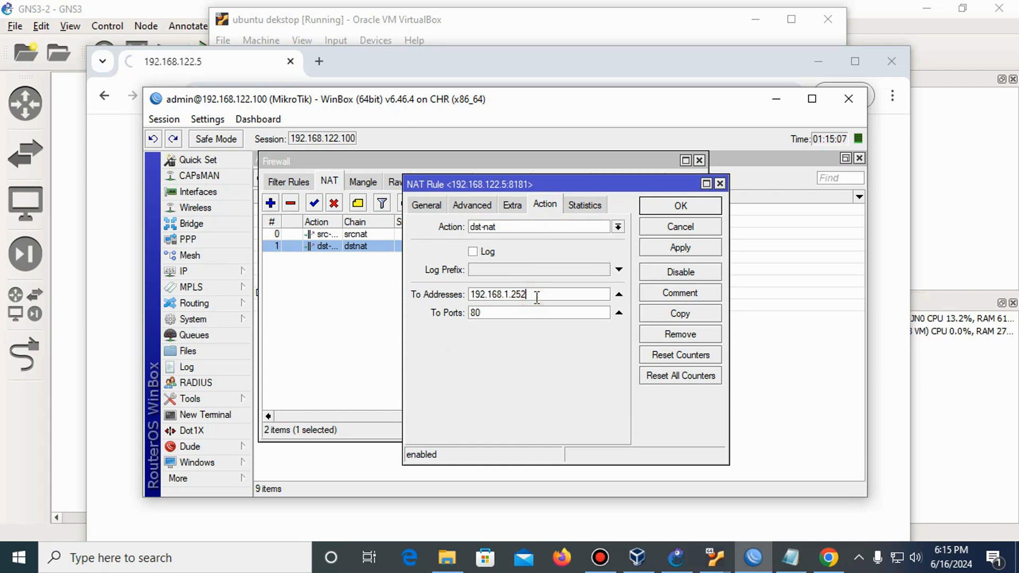
pyautogui.press('BackSpace')
pyautogui.write('4')
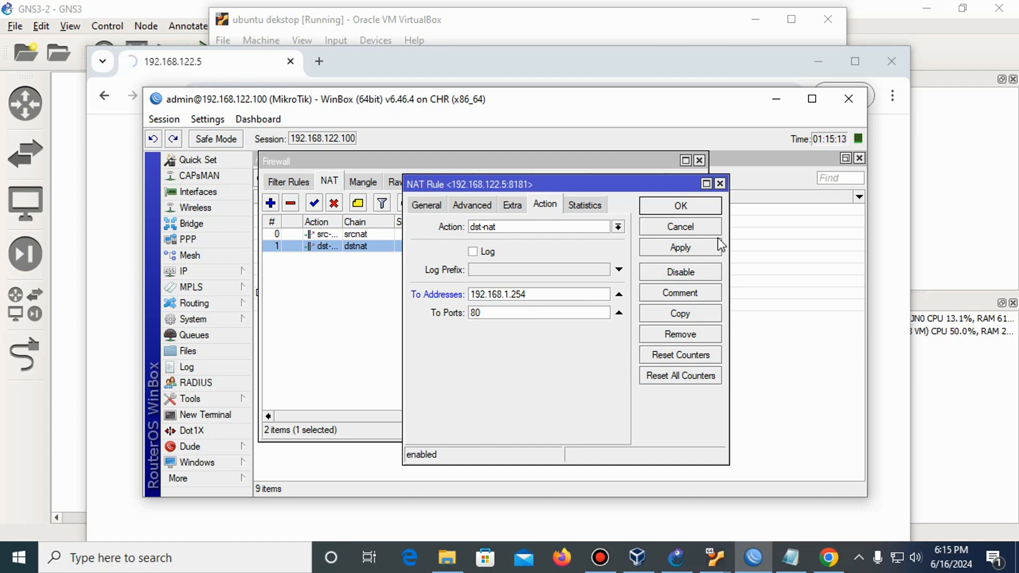
pyautogui.click(682, 211)
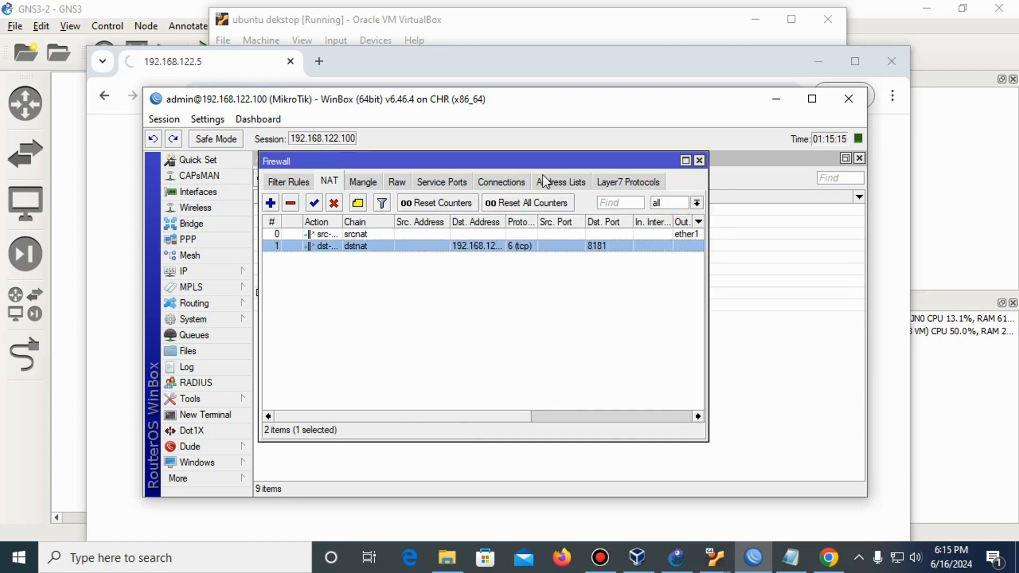
# Step: Check the webserver's private IP in the GNS3 topology and reload 192.168.122.5:8181 in Chrome
pyautogui.click(64, 117)
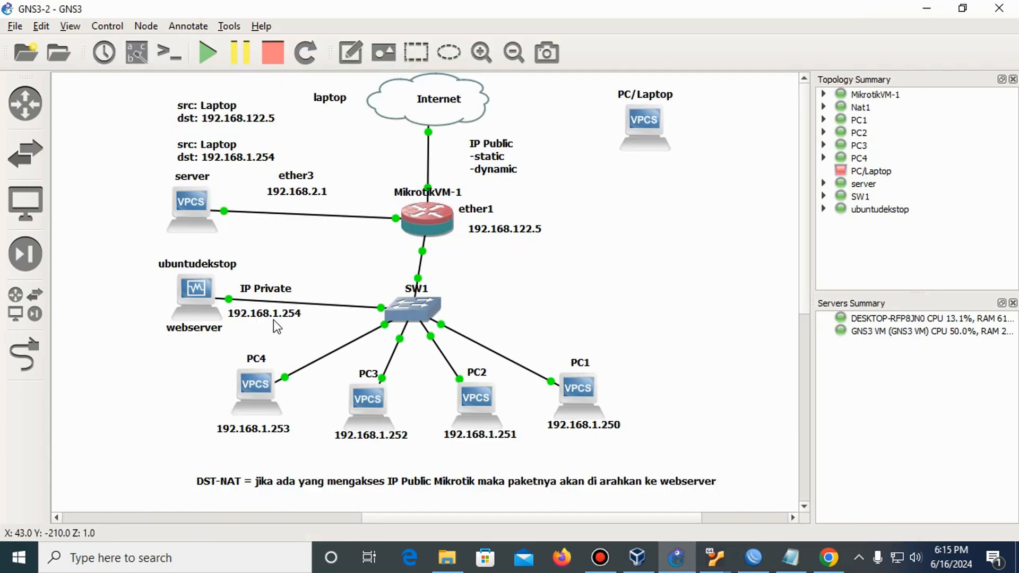
pyautogui.click(828, 557)
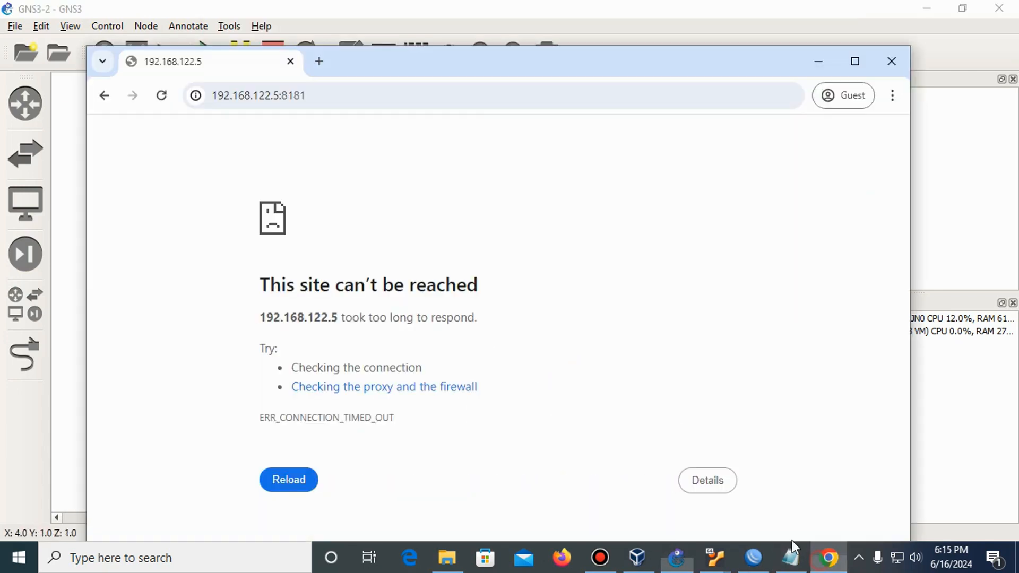
pyautogui.click(323, 96)
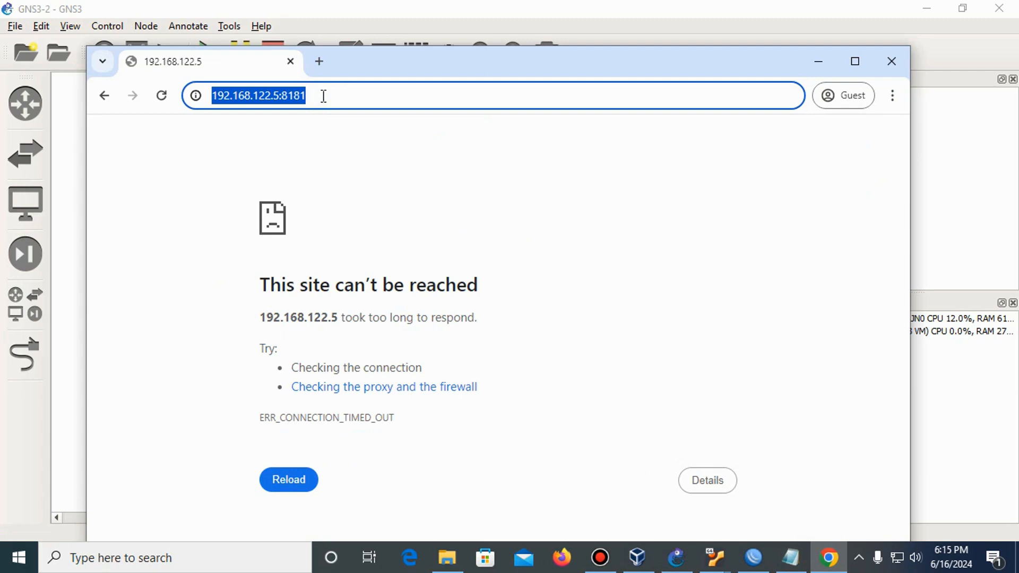
pyautogui.press('Return')
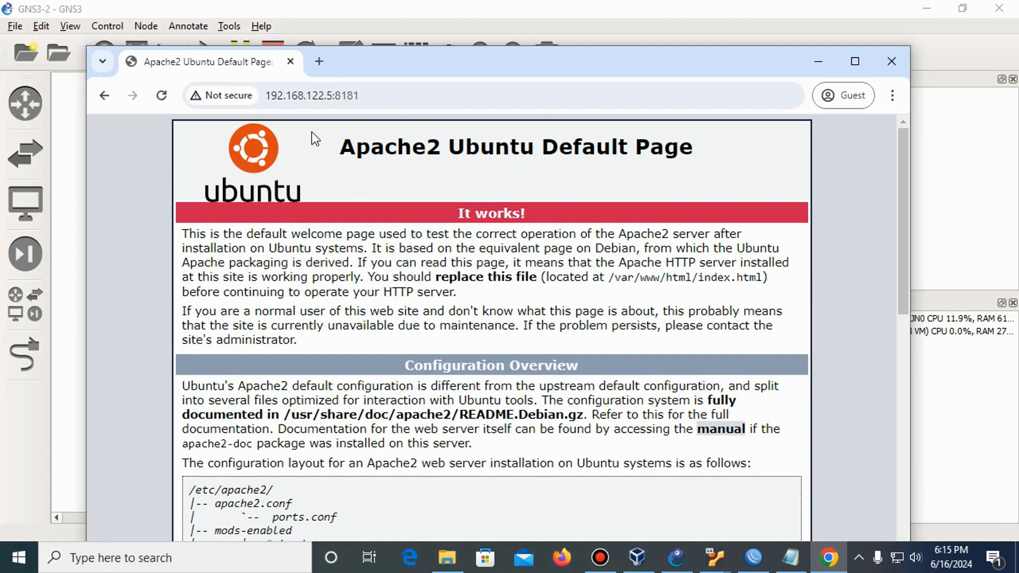
# Step: Look over the Apache2 Ubuntu Default Page at 192.168.122.5:8181 and reposition the Chrome window over the GNS3 topology
pyautogui.scroll(-2, 329, 233)
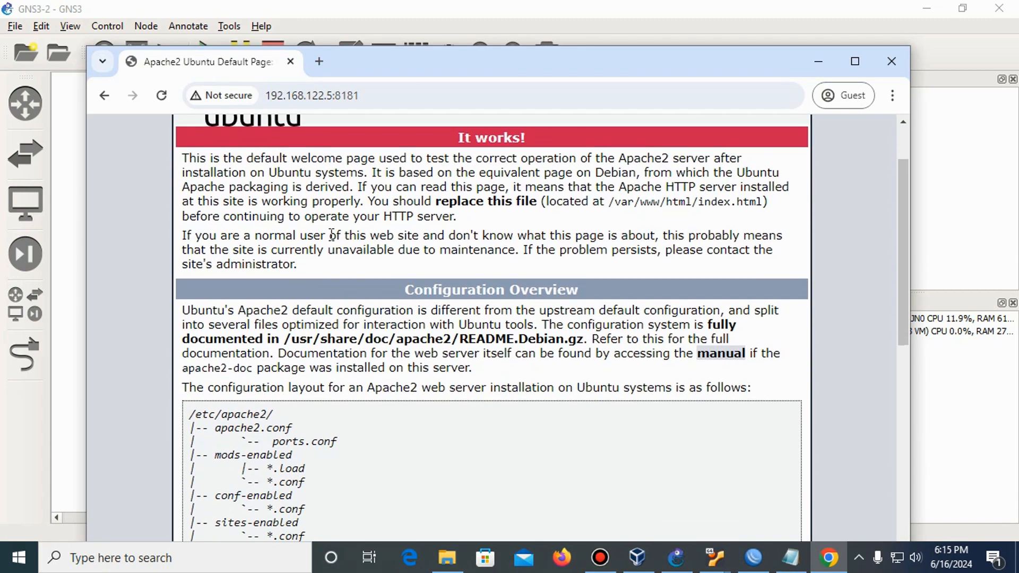
pyautogui.scroll(2, 281, 141)
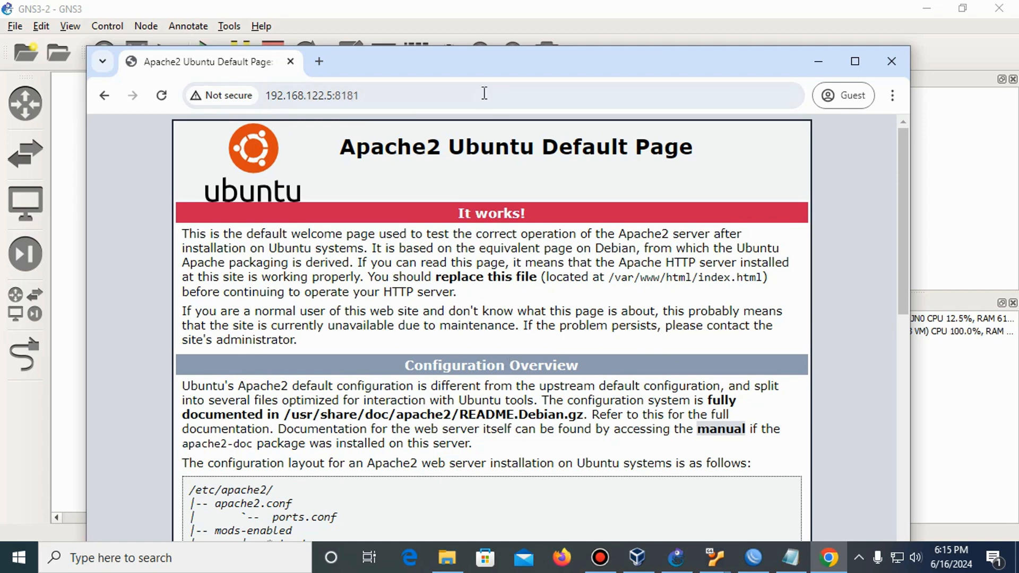
pyautogui.moveTo(486, 57); pyautogui.dragTo(495, 35)
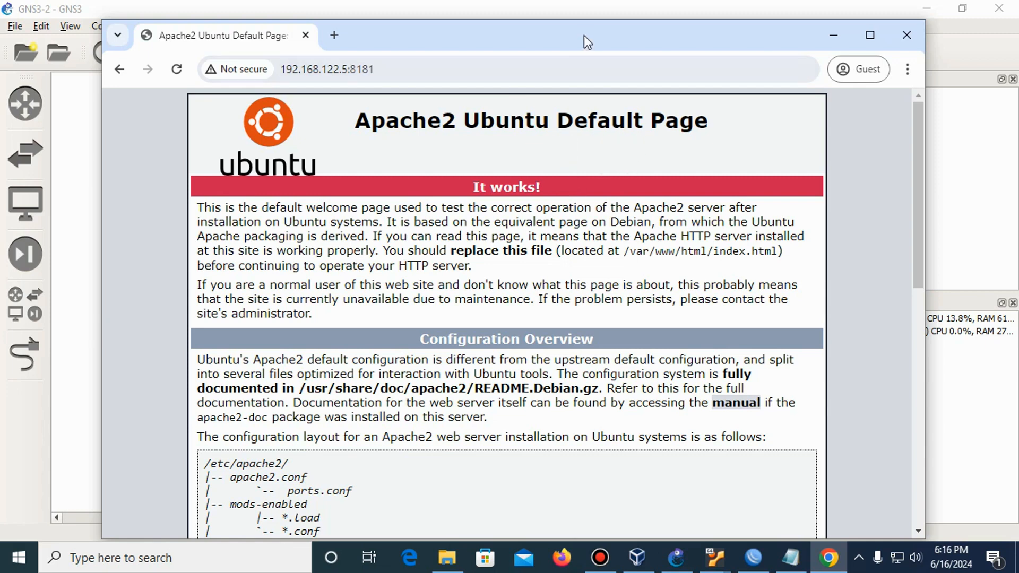
pyautogui.moveTo(584, 36); pyautogui.dragTo(558, 41)
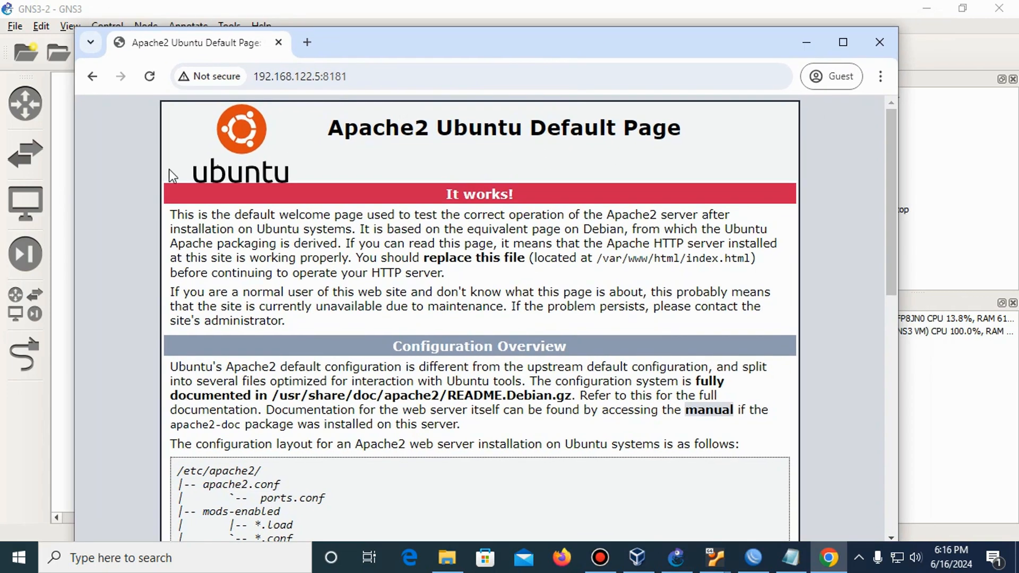
# Step: Compare the GNS3 topology with the Apache page in Chrome, and minimize Chrome to return to the topology
pyautogui.click(64, 152)
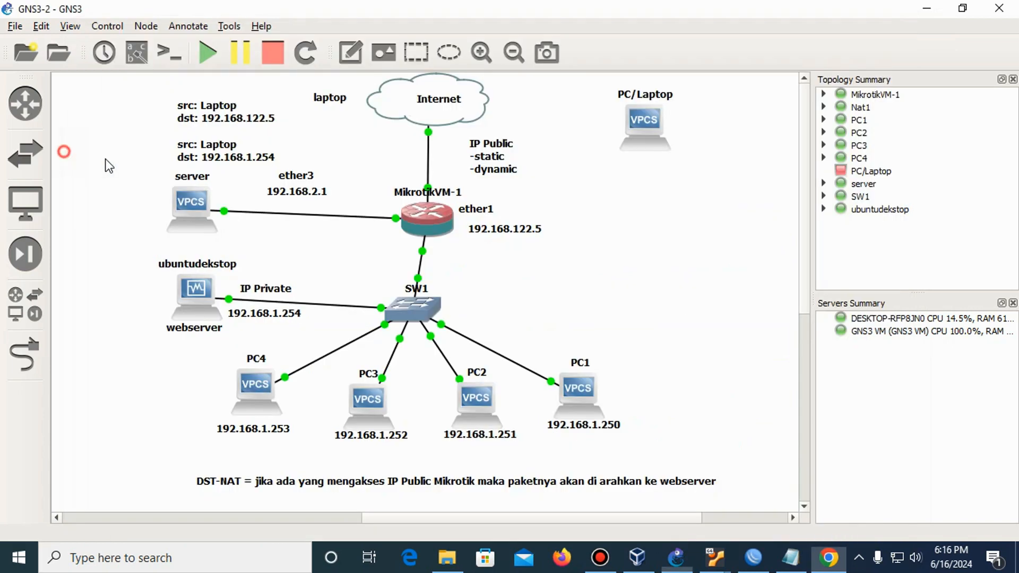
pyautogui.click(829, 558)
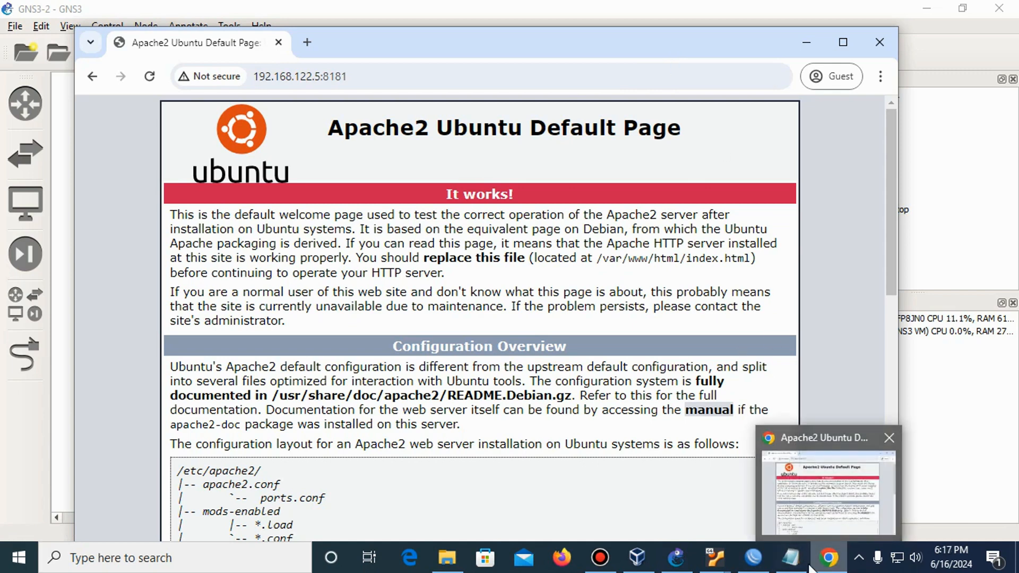
pyautogui.moveTo(777, 561)
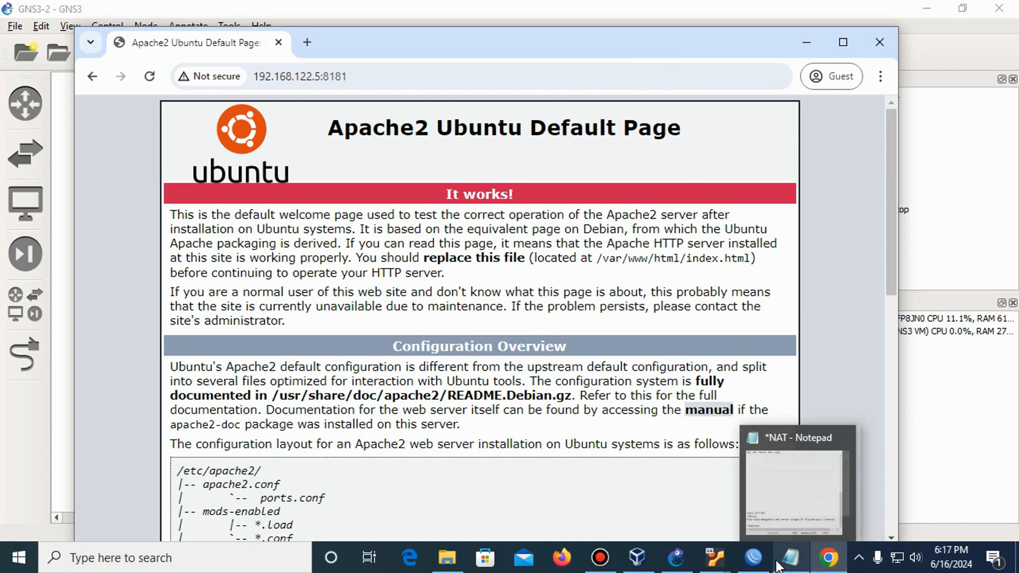
pyautogui.click(831, 566)
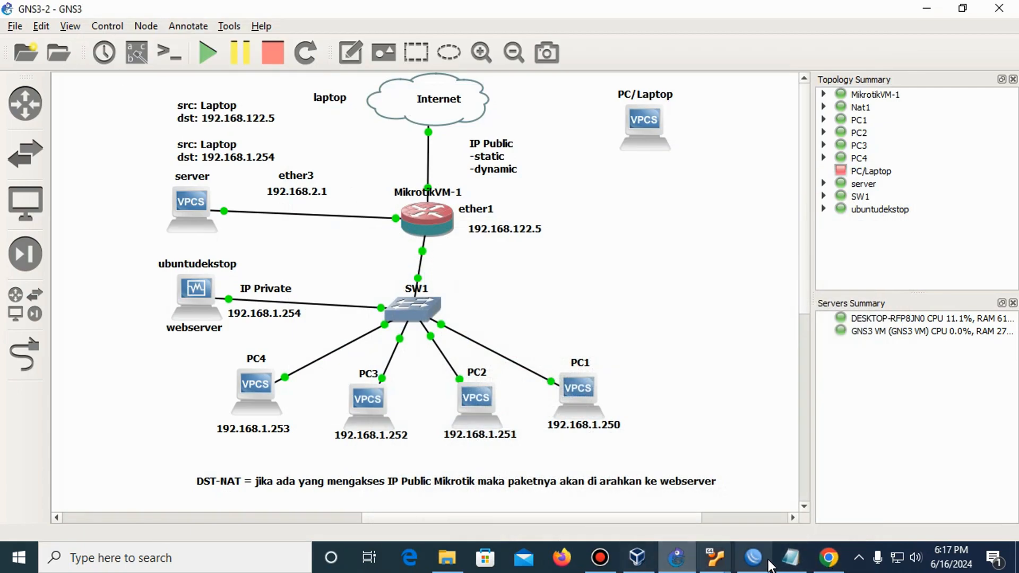